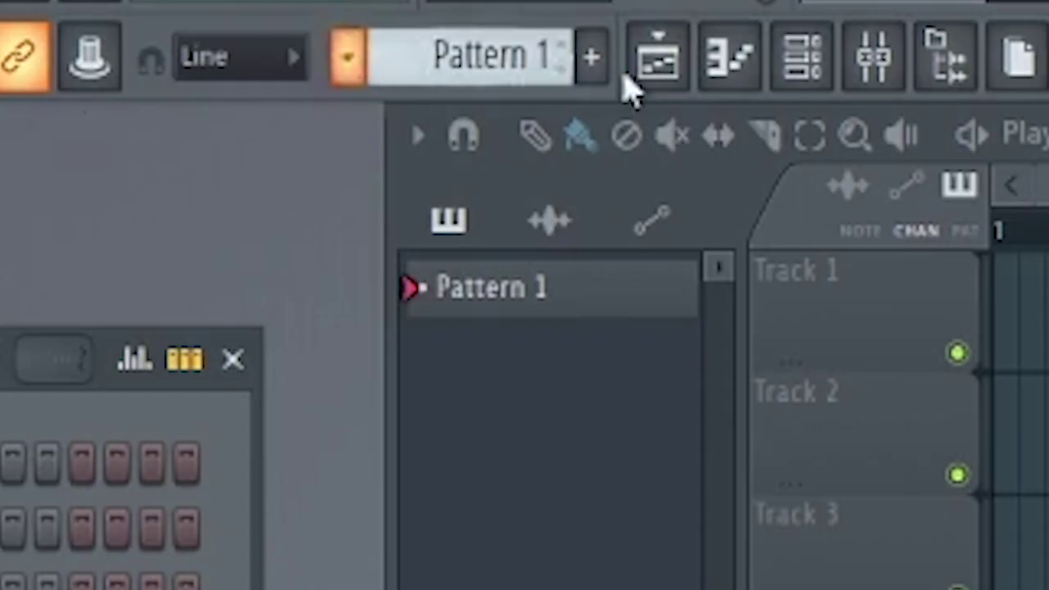
Step: Rename Pattern 1 as "chords"
{"action": "key", "text": "F2"}
{"action": "type", "text": "chords"}
{"action": "key", "text": "Return"}
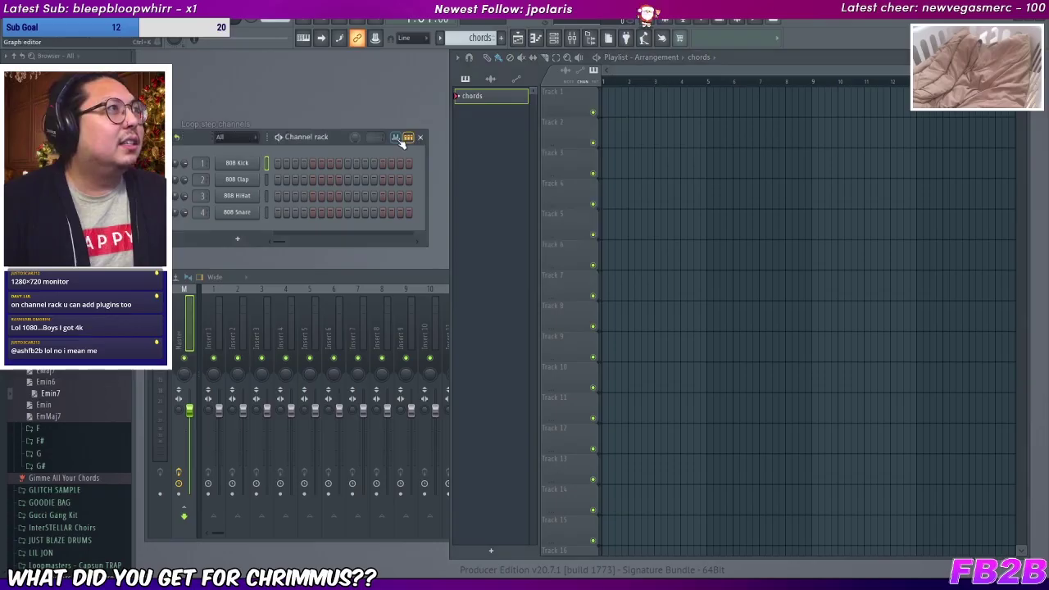
Step: Add a SerumVST instrument channel to the channel rack and move its plugin window clear of the rack
{"action": "left_click", "coordinate": [838, 154]}
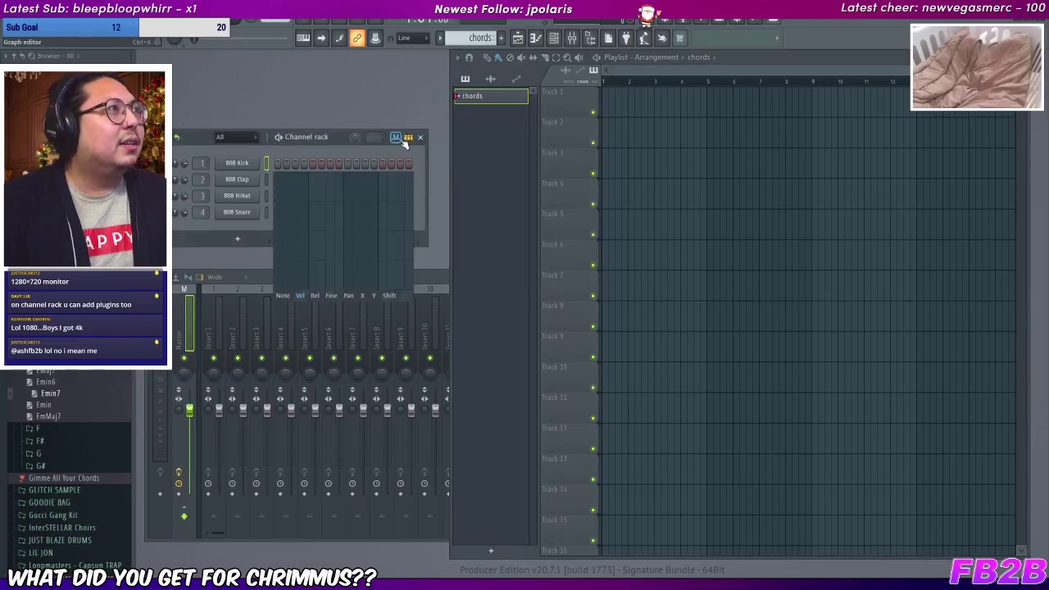
{"action": "left_click", "coordinate": [408, 138]}
{"action": "left_click", "coordinate": [239, 241]}
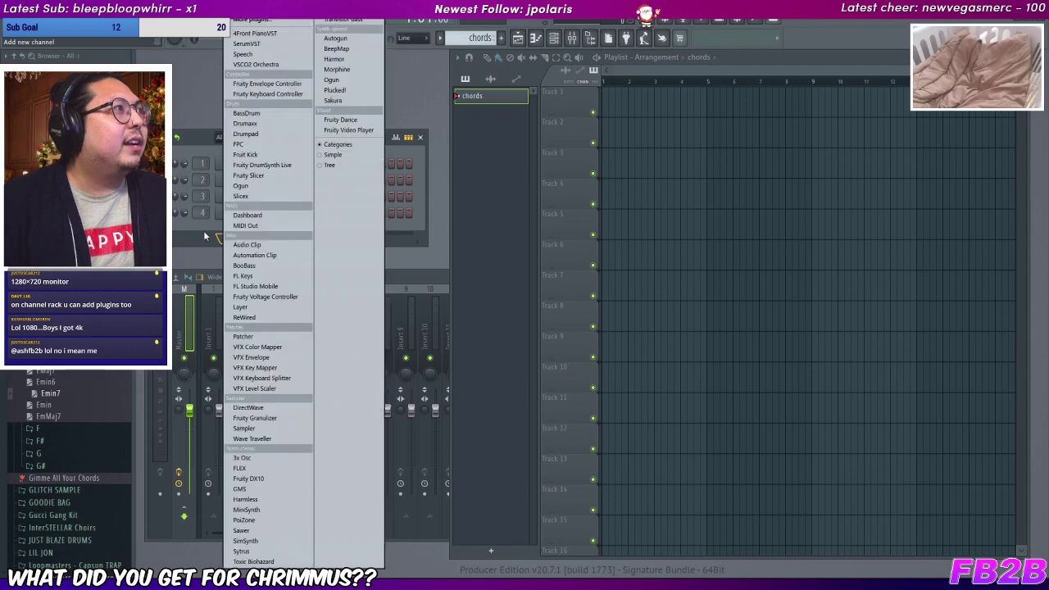
{"action": "left_click", "coordinate": [239, 241]}
{"action": "left_click", "coordinate": [239, 242]}
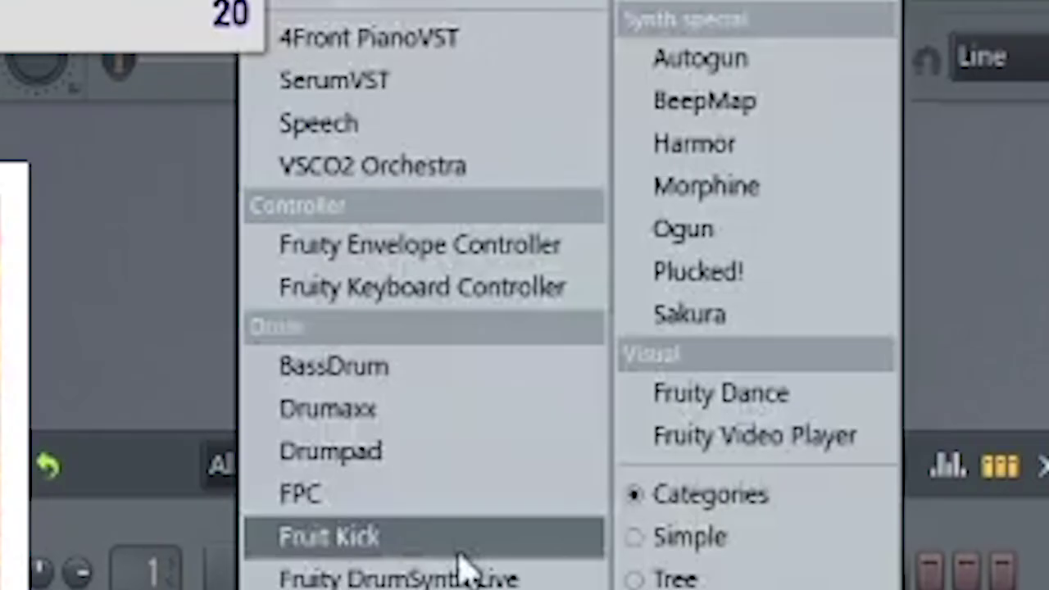
{"action": "left_click", "coordinate": [434, 82]}
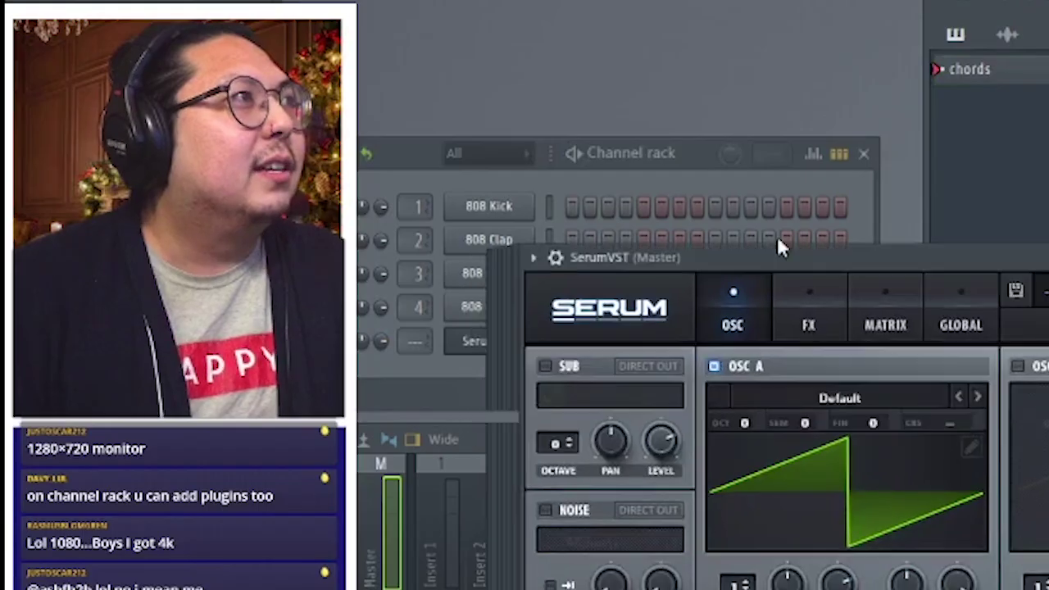
{"action": "left_click_drag", "start_coordinate": [779, 246], "coordinate": [1040, 155]}
Step: Open the piano roll for the SerumVST channel and reposition its window over the channel rack area
{"action": "right_click", "coordinate": [230, 236]}
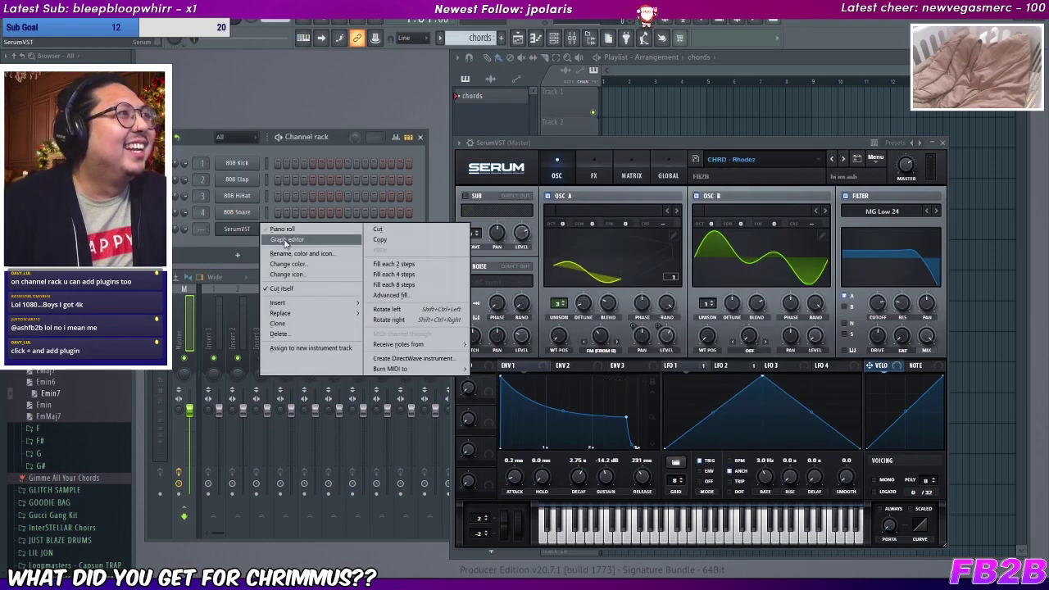
{"action": "left_click", "coordinate": [283, 232]}
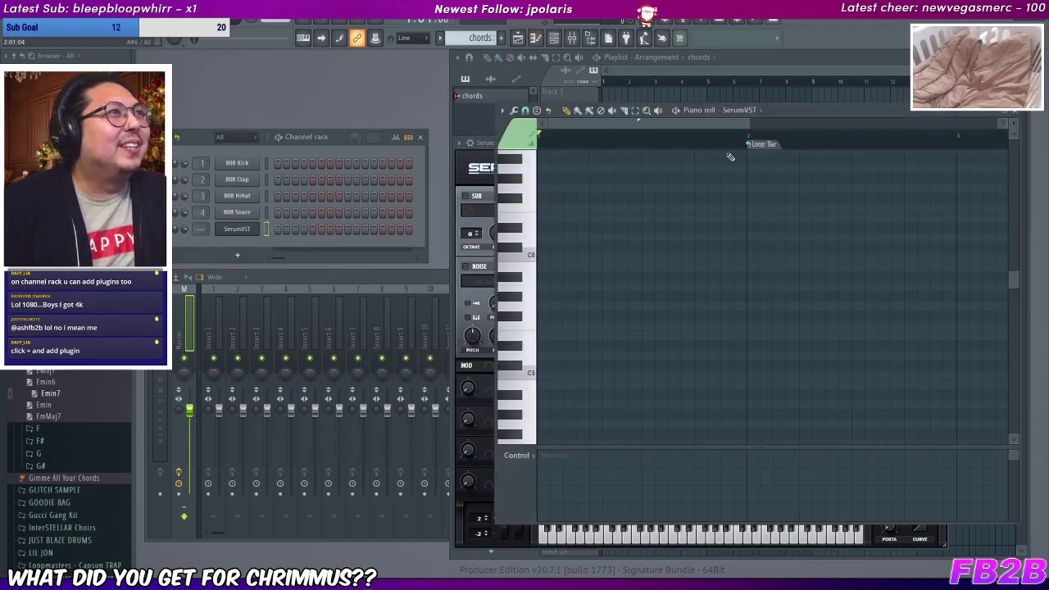
{"action": "left_click_drag", "start_coordinate": [786, 114], "coordinate": [439, 79]}
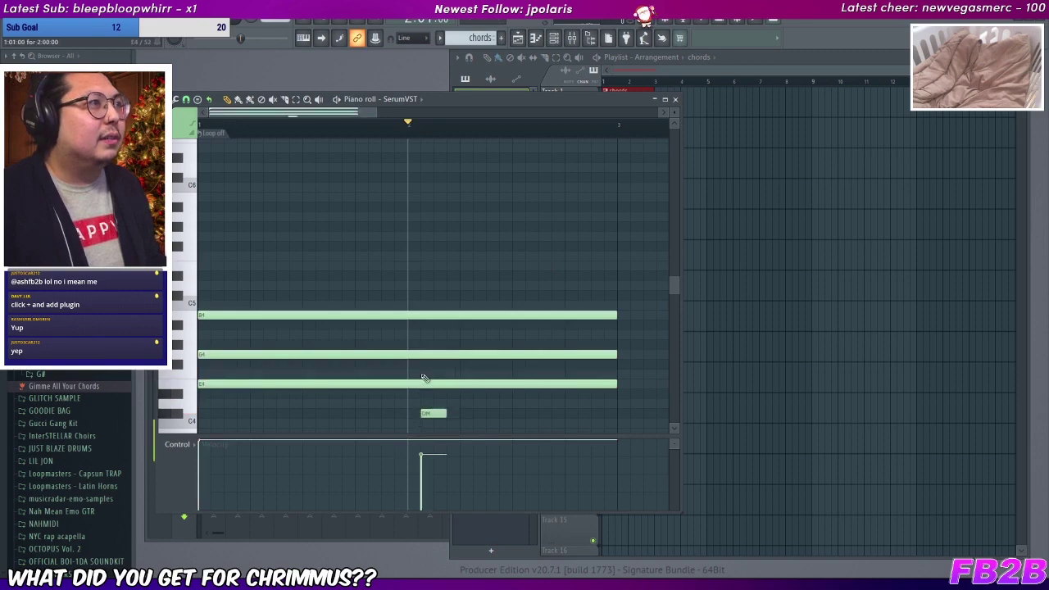
Step: Select all the chord's notes in the piano roll and shorten them to end at bar 2
{"action": "key", "text": "ctrl+a"}
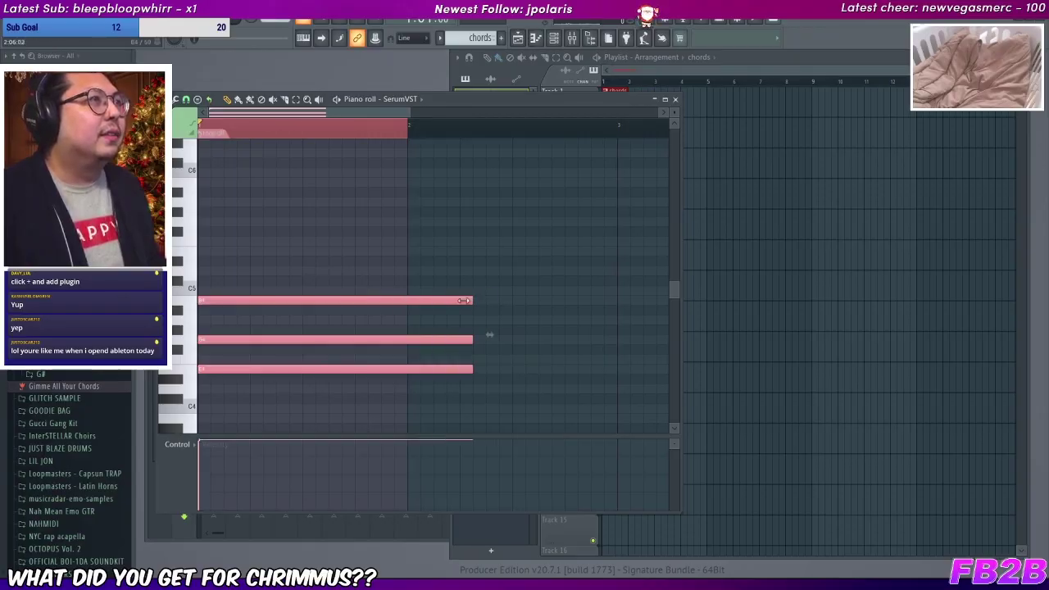
{"action": "left_click_drag", "start_coordinate": [463, 299], "coordinate": [407, 300]}
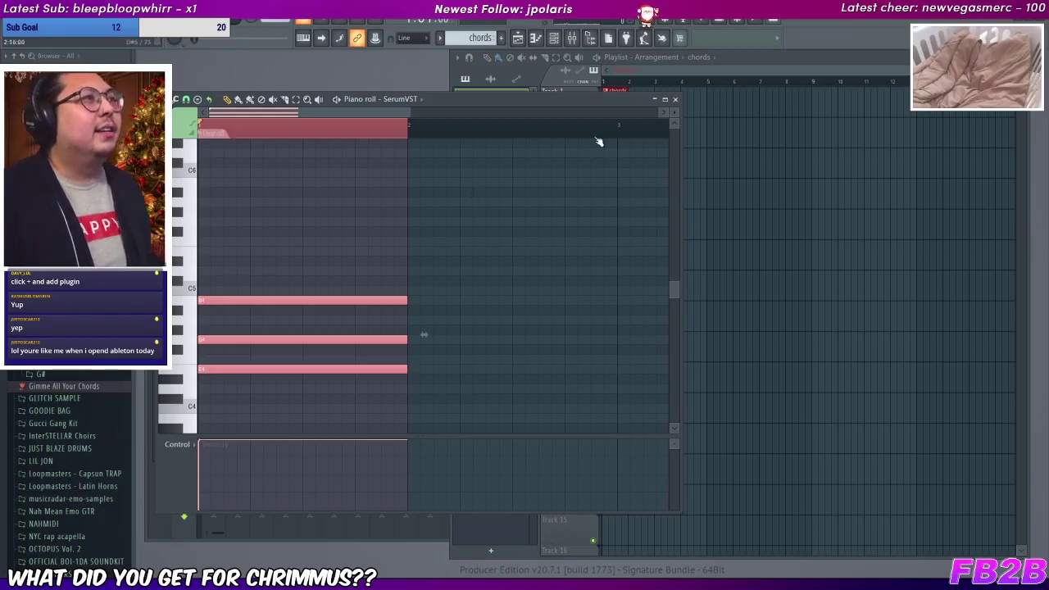
{"action": "left_click_drag", "start_coordinate": [465, 99], "coordinate": [665, 70]}
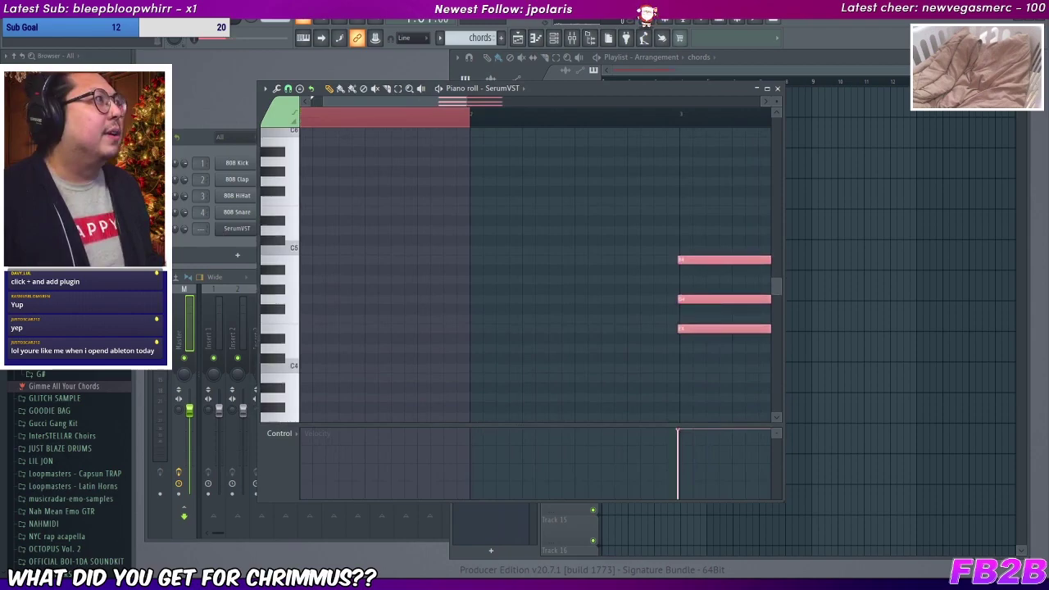
{"action": "scroll", "coordinate": [70, 471], "scroll_direction": "up", "scroll_amount": 2}
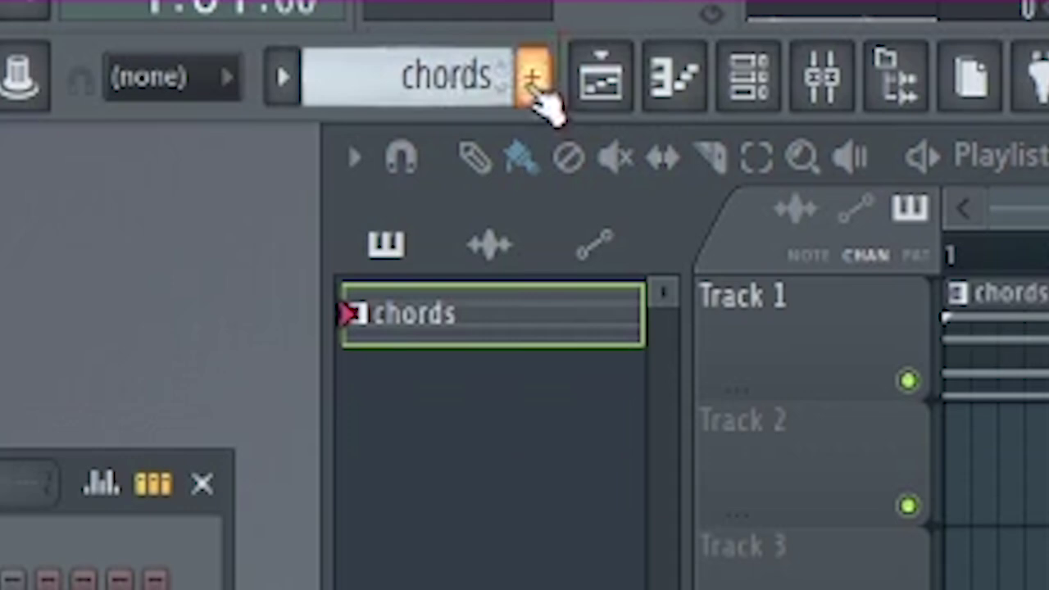
Step: Create a new pattern named Em
{"action": "left_click", "coordinate": [533, 77]}
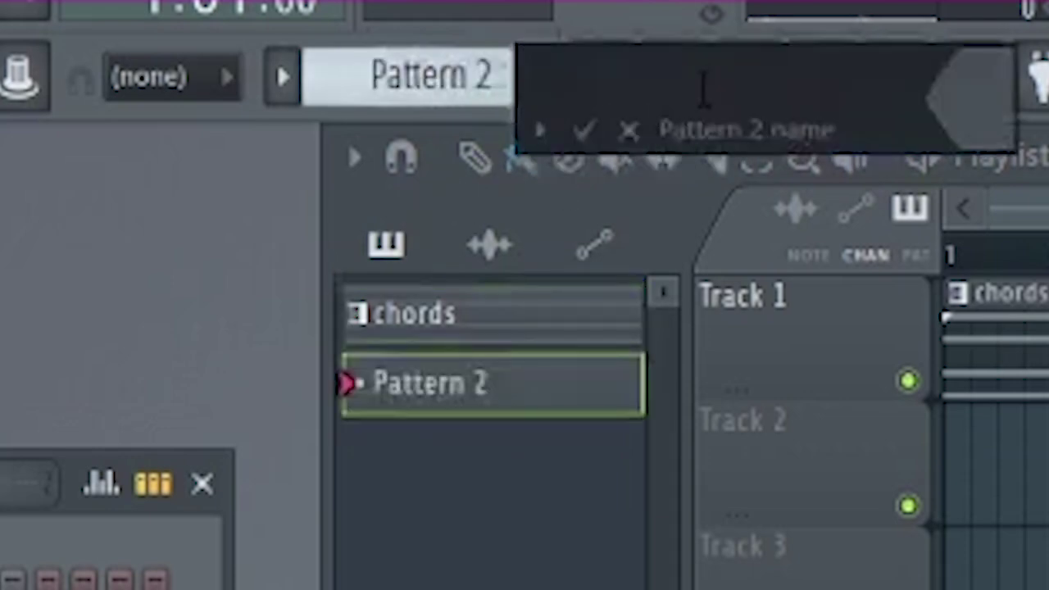
{"action": "type", "text": "Em"}
{"action": "key", "text": "Return"}
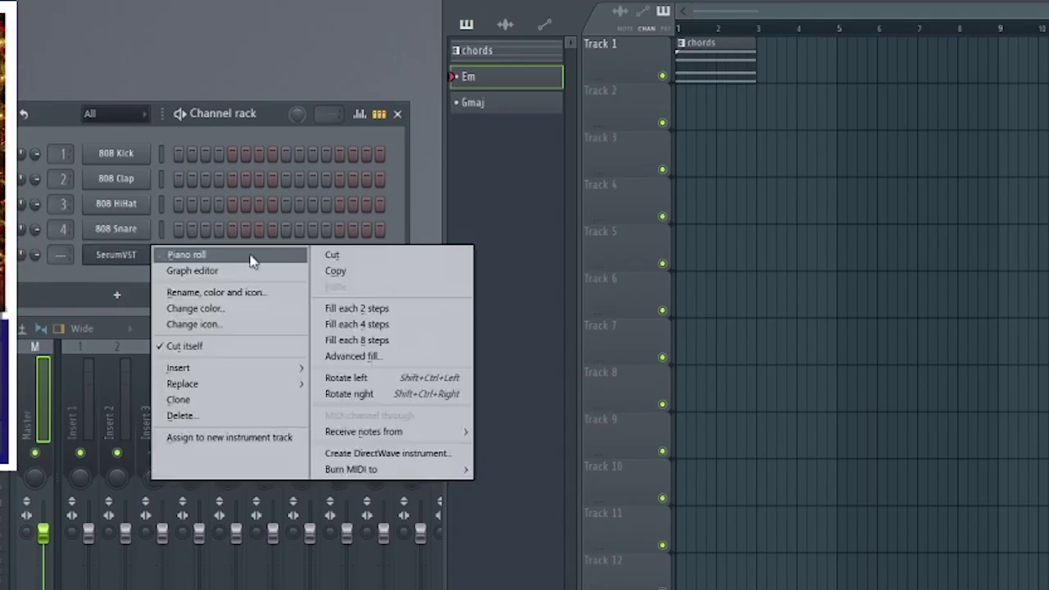
Step: Load the Emin7 chord file into the Em pattern's SerumVST piano roll and place the pattern on Track 2
{"action": "left_click", "coordinate": [251, 259]}
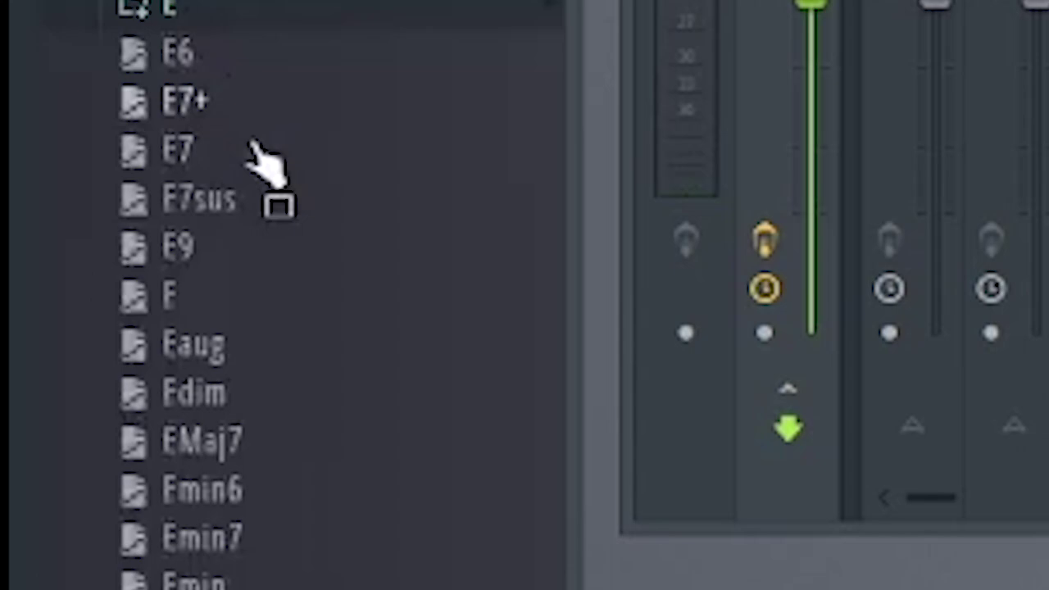
{"action": "scroll", "coordinate": [254, 246], "scroll_direction": "down", "scroll_amount": 3}
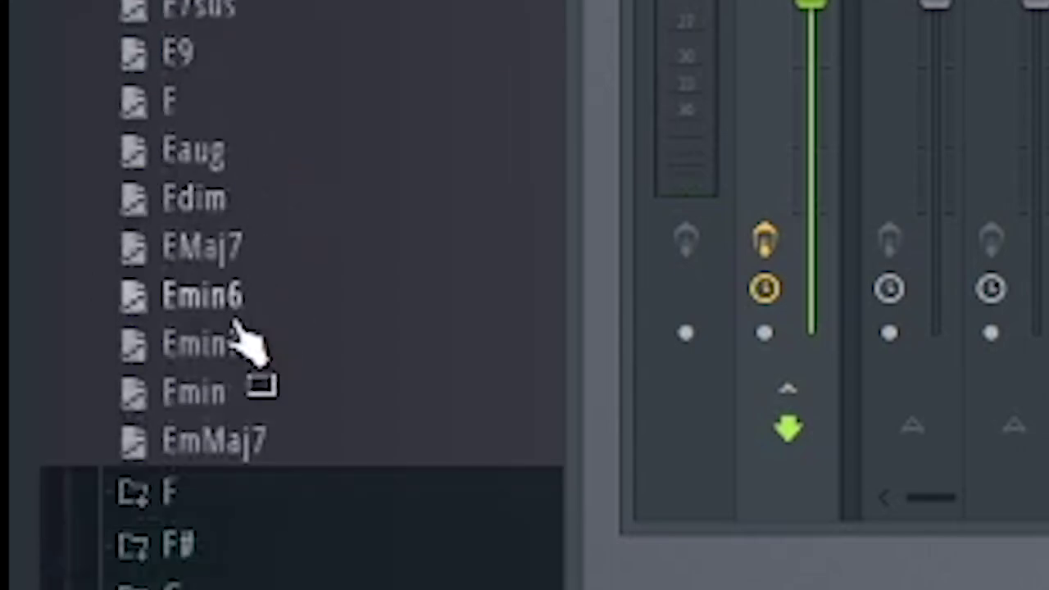
{"action": "left_click_drag", "start_coordinate": [221, 352], "coordinate": [262, 41]}
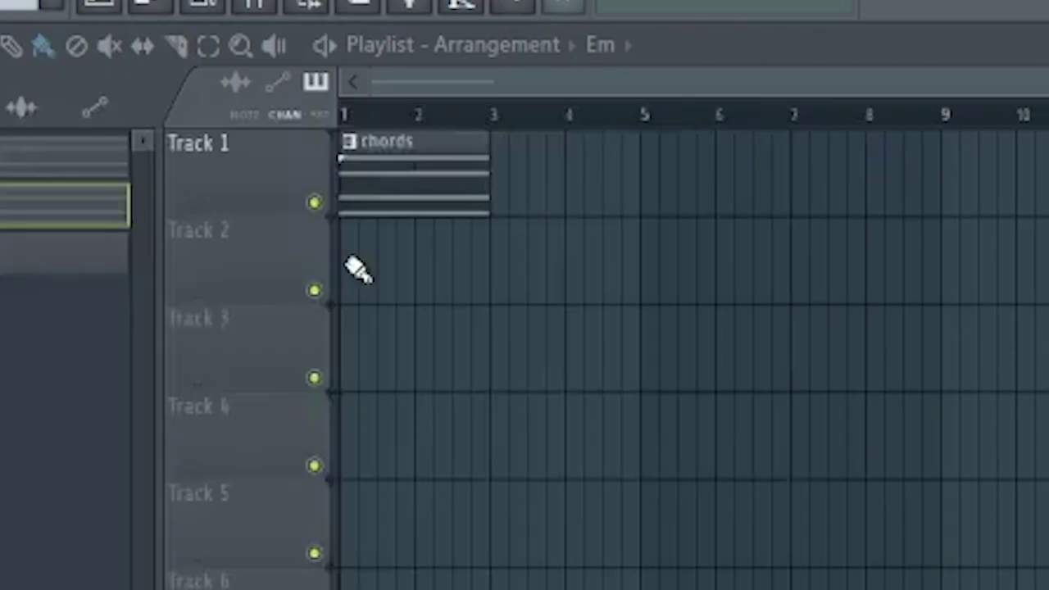
{"action": "left_click_drag", "start_coordinate": [10, 231], "coordinate": [485, 270]}
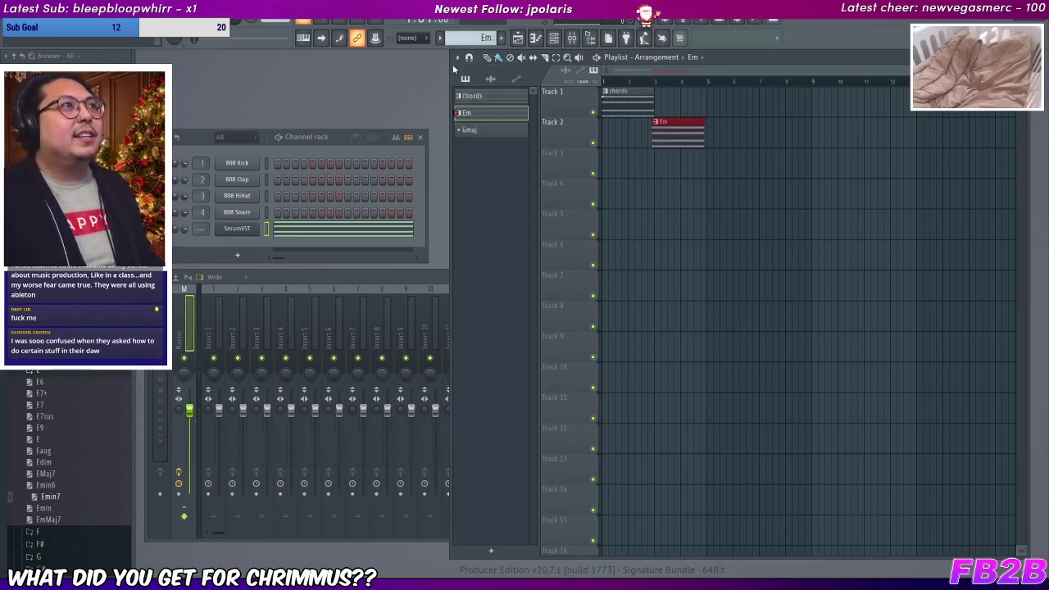
Step: Place the Gmaj pattern after Em on Track 2 and remove the extra Gmaj clip from Track 1
{"action": "left_click", "coordinate": [394, 207]}
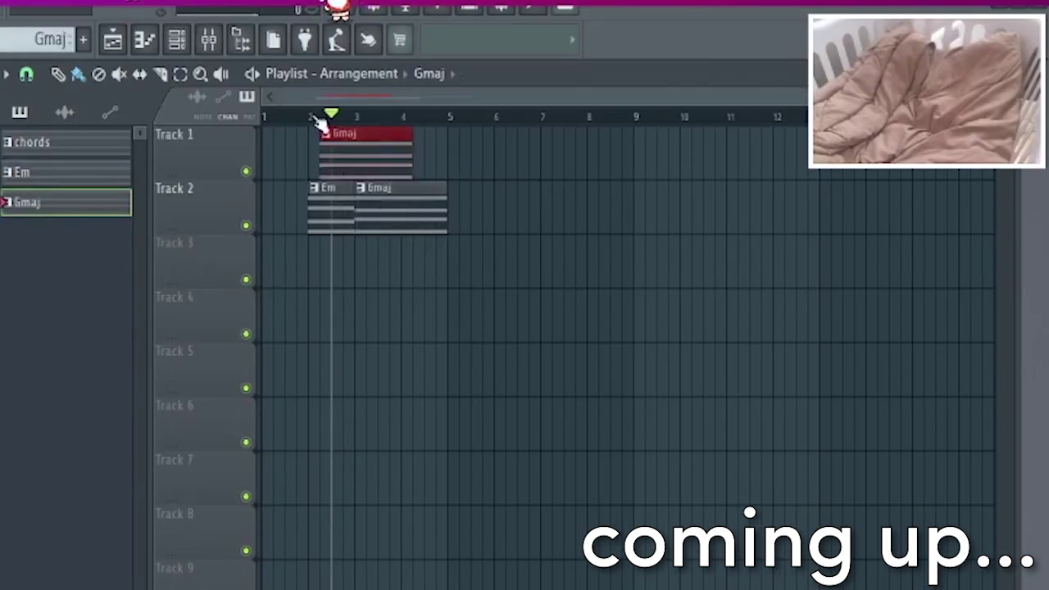
{"action": "right_click", "coordinate": [326, 135]}
{"action": "left_click", "coordinate": [348, 133]}
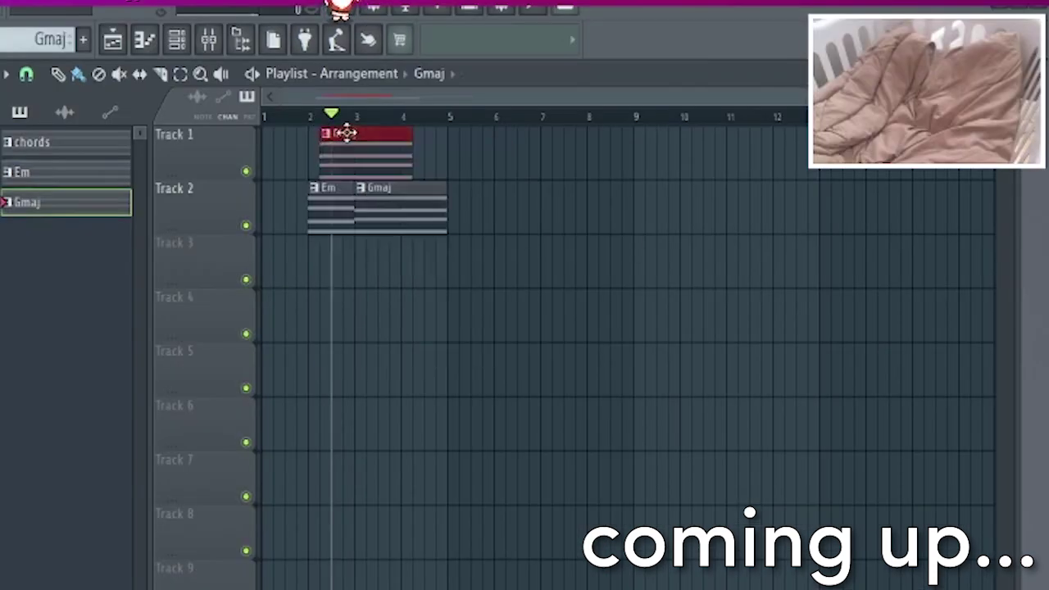
{"action": "right_click", "coordinate": [347, 133]}
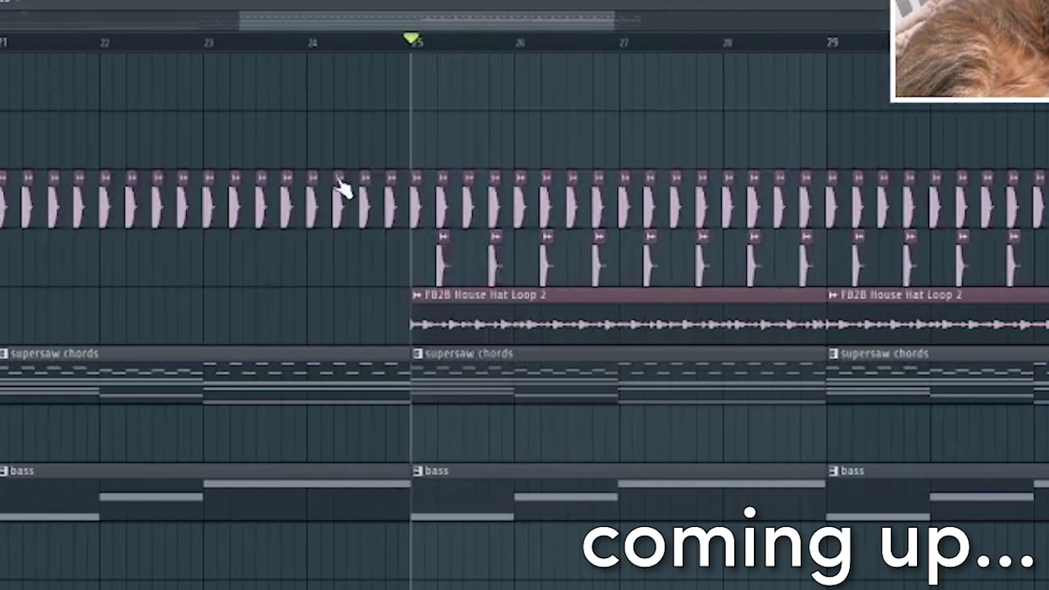
{"action": "left_click", "coordinate": [340, 188]}
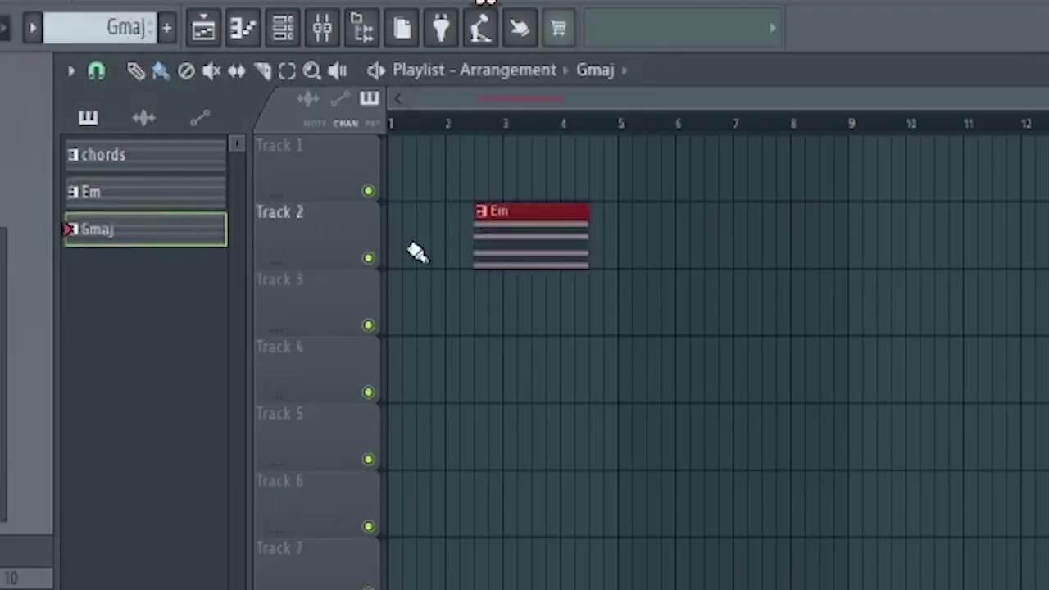
{"action": "left_click", "coordinate": [637, 246]}
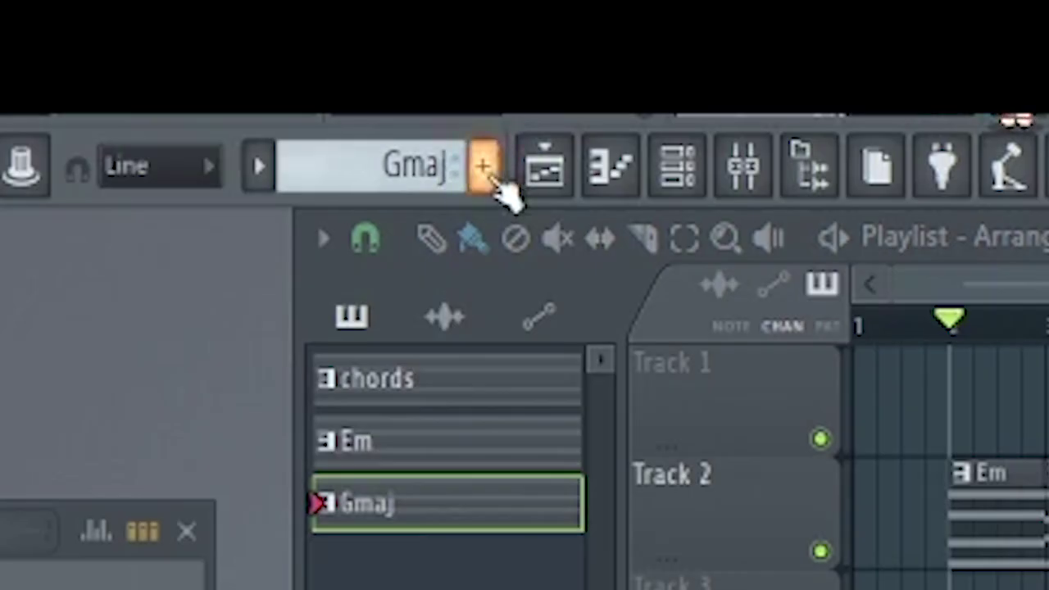
Step: Create a pattern named Amin9 and place it after Gmaj on Track 2 at bar 4
{"action": "left_click", "coordinate": [487, 173]}
{"action": "type", "text": "Amin9"}
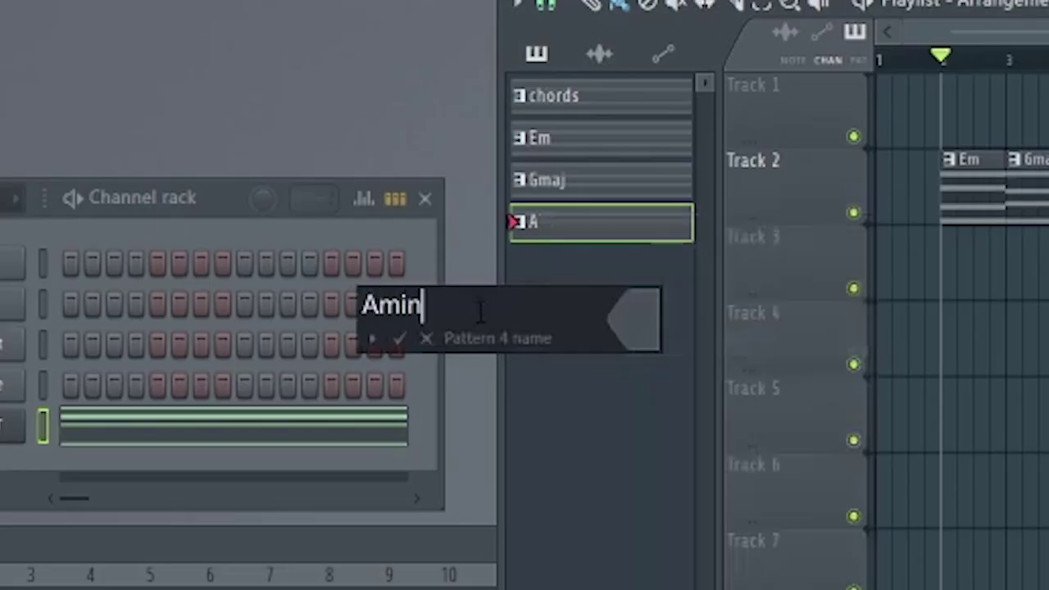
{"action": "key", "text": "Return"}
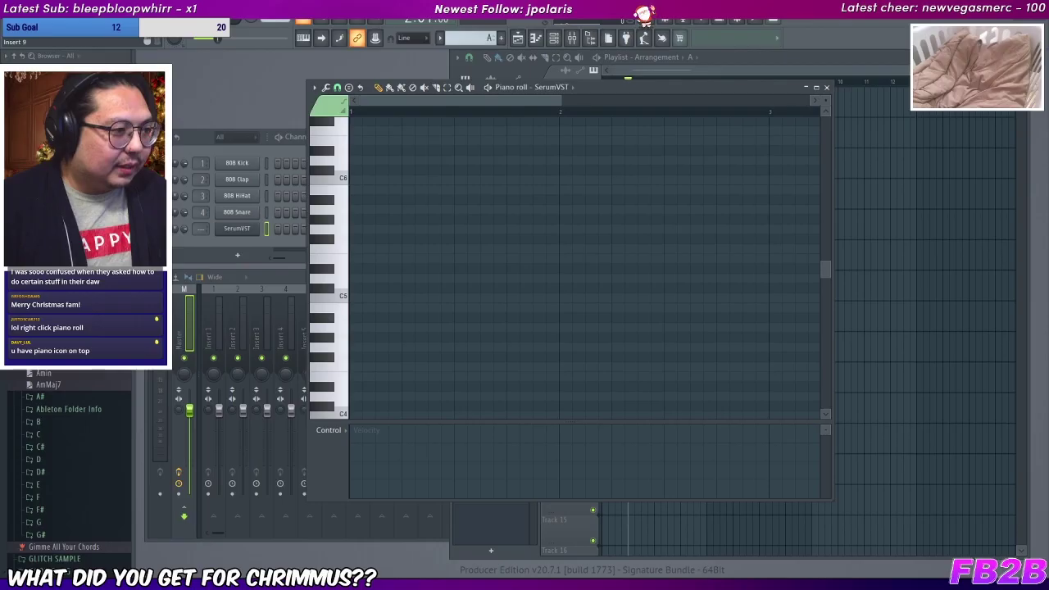
{"action": "left_click_drag", "start_coordinate": [70, 223], "coordinate": [649, 243]}
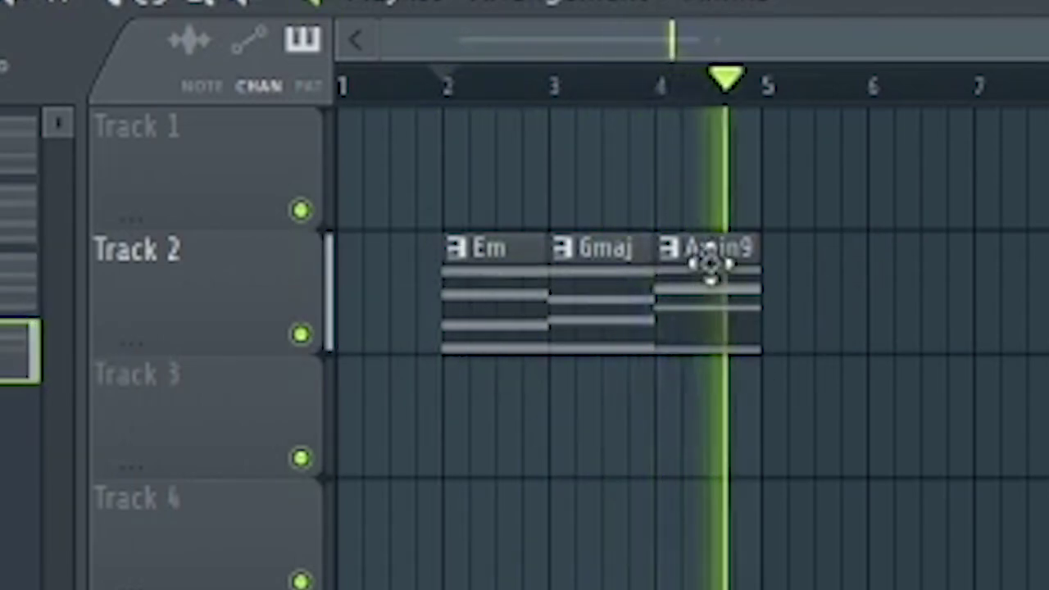
{"action": "key", "text": "space"}
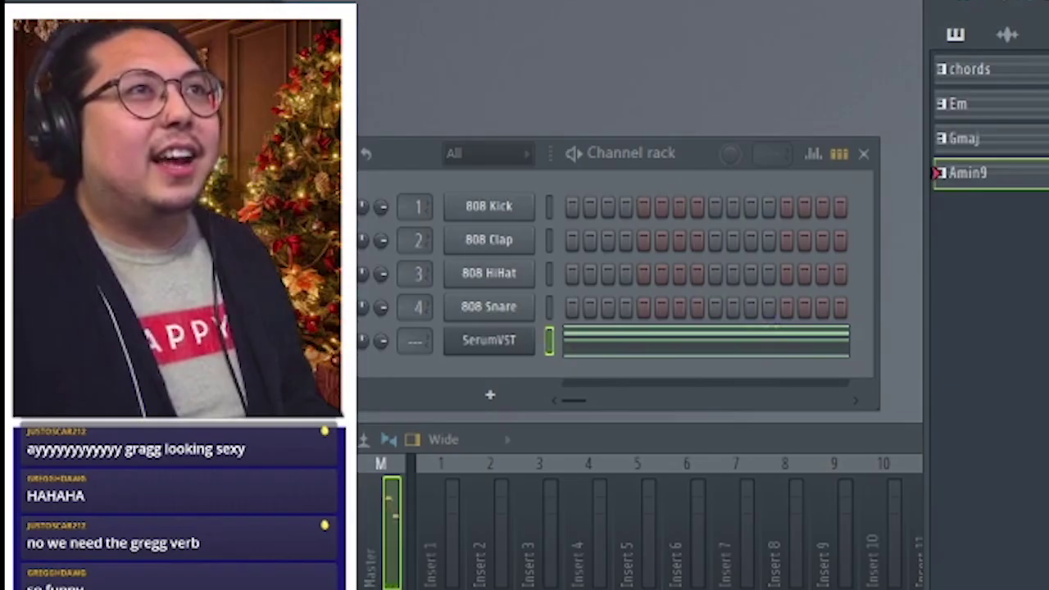
Step: Examine the chord notes of the Amin9 pattern in the SerumVST piano roll
{"action": "left_click", "coordinate": [773, 330]}
{"action": "scroll", "coordinate": [773, 329], "scroll_direction": "up", "scroll_amount": 8}
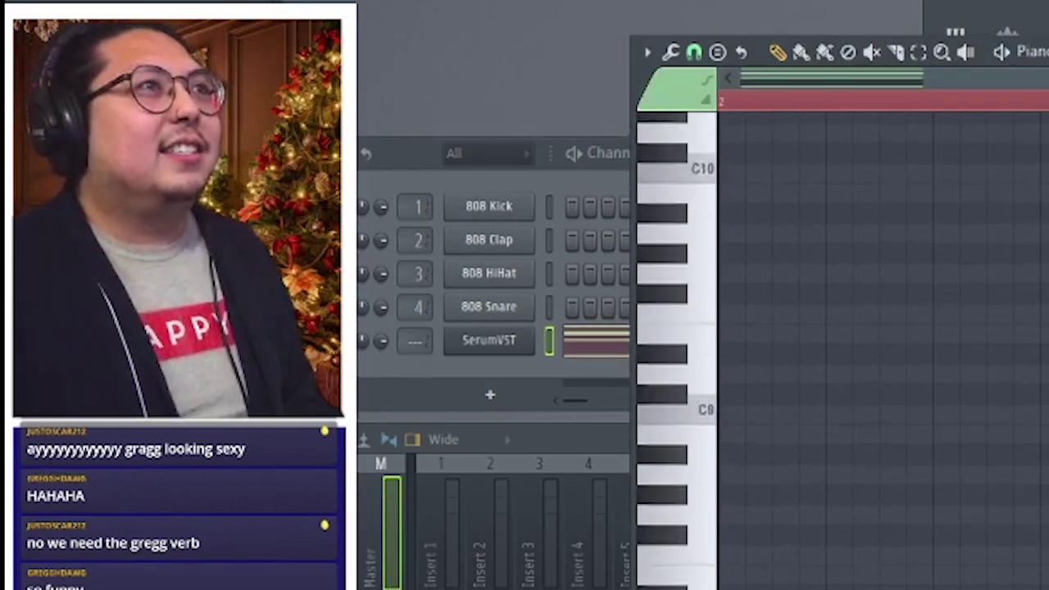
{"action": "scroll", "coordinate": [773, 329], "scroll_direction": "down", "scroll_amount": 10}
{"action": "scroll", "coordinate": [866, 87], "scroll_direction": "down", "scroll_amount": 3}
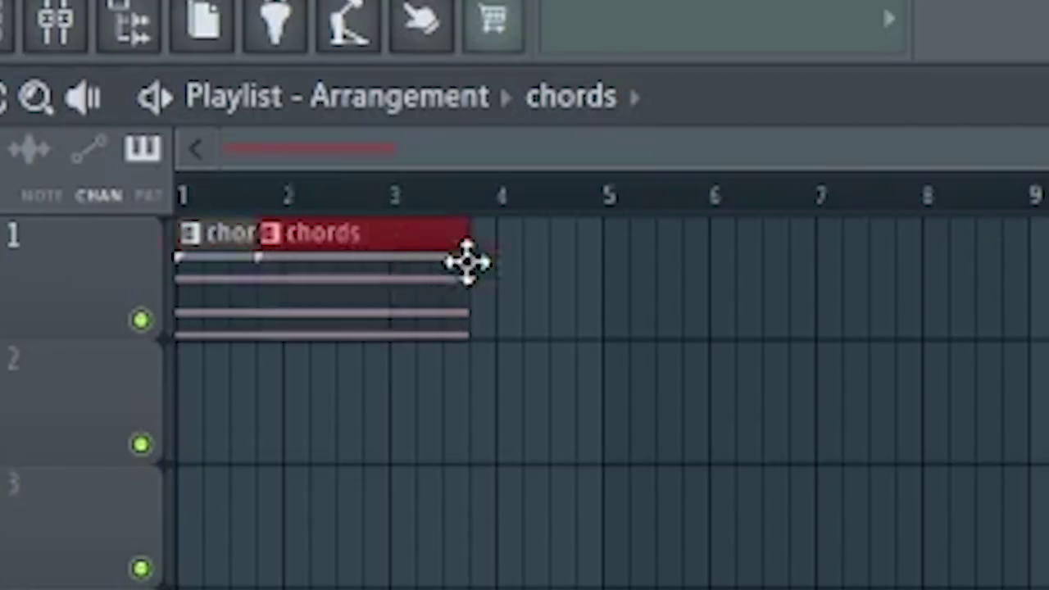
Step: Move the second chords clip along Track 1 past the end of the first one
{"action": "left_click_drag", "start_coordinate": [468, 260], "coordinate": [527, 276]}
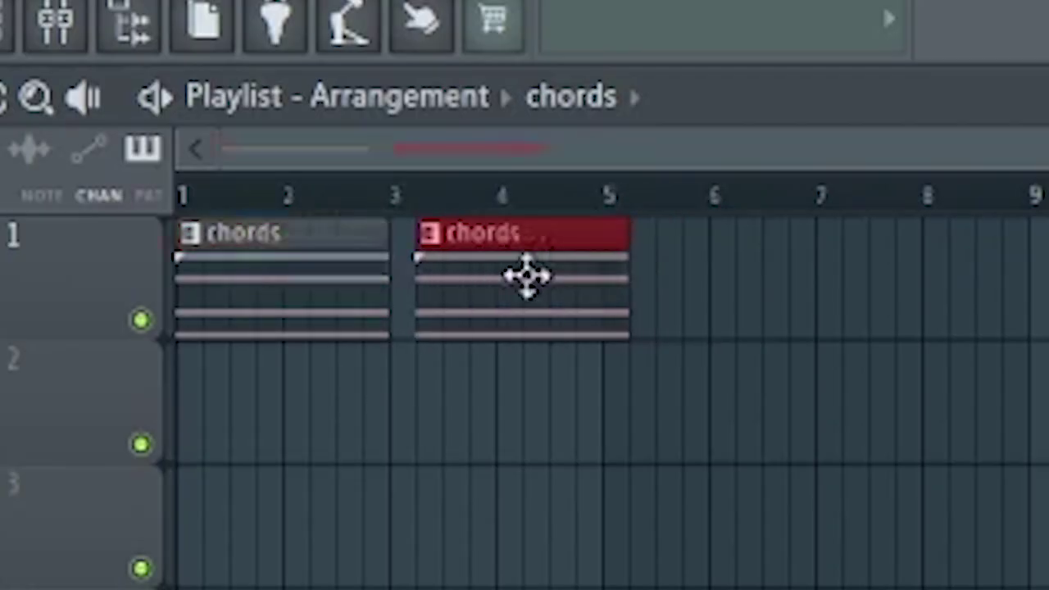
{"action": "mouse_move", "coordinate": [124, 232]}
{"action": "left_mouse_down"}
{"action": "mouse_move", "coordinate": [801, 227]}
{"action": "mouse_move", "coordinate": [781, 233]}
{"action": "left_mouse_up"}
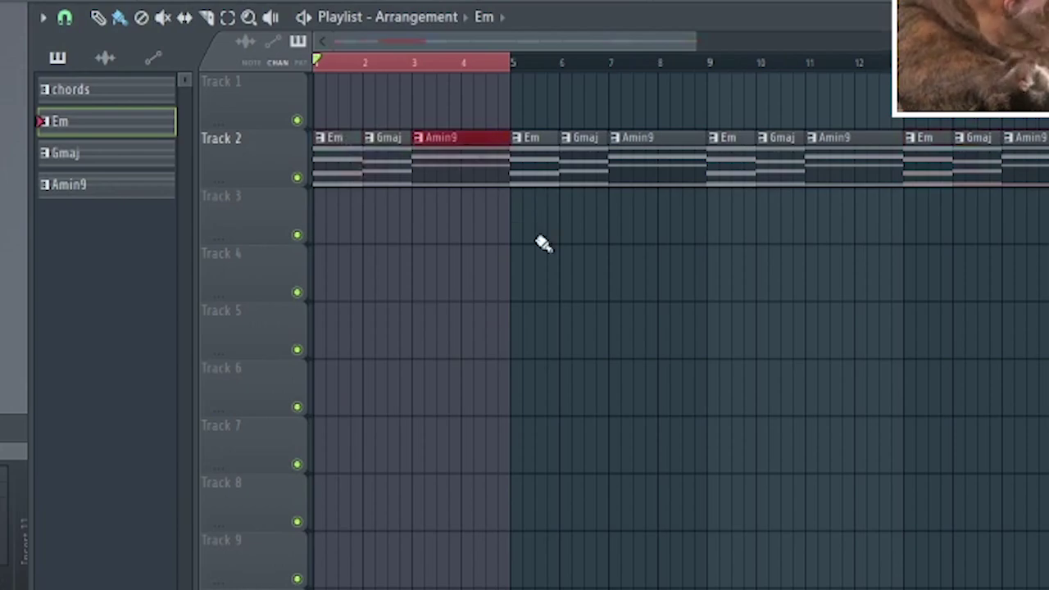
Step: Try painting Em clips freely across the empty tracks below Track 2 and area-selecting clips in the playlist
{"action": "right_click", "coordinate": [558, 199]}
{"action": "left_click_drag", "start_coordinate": [334, 299], "coordinate": [959, 74]}
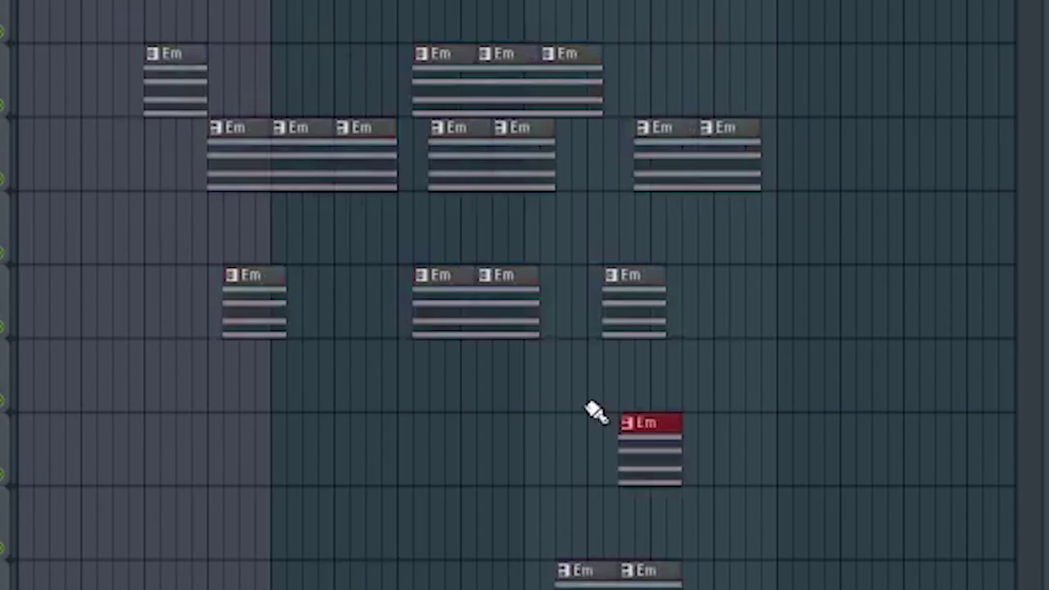
{"action": "left_click", "coordinate": [827, 255]}
{"action": "left_click", "coordinate": [845, 373]}
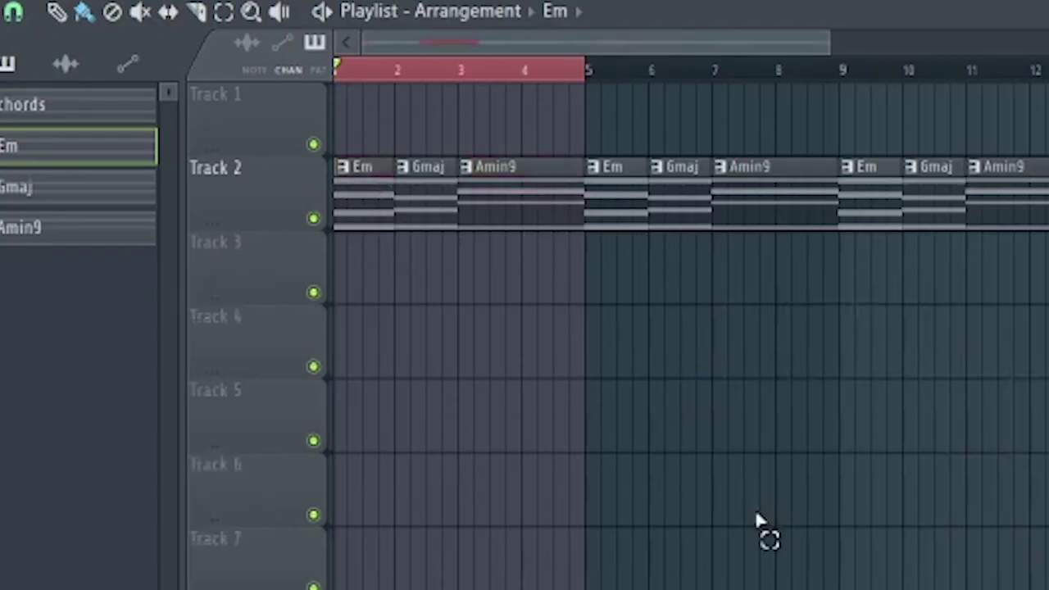
{"action": "left_click_drag", "start_coordinate": [757, 521], "coordinate": [517, 147]}
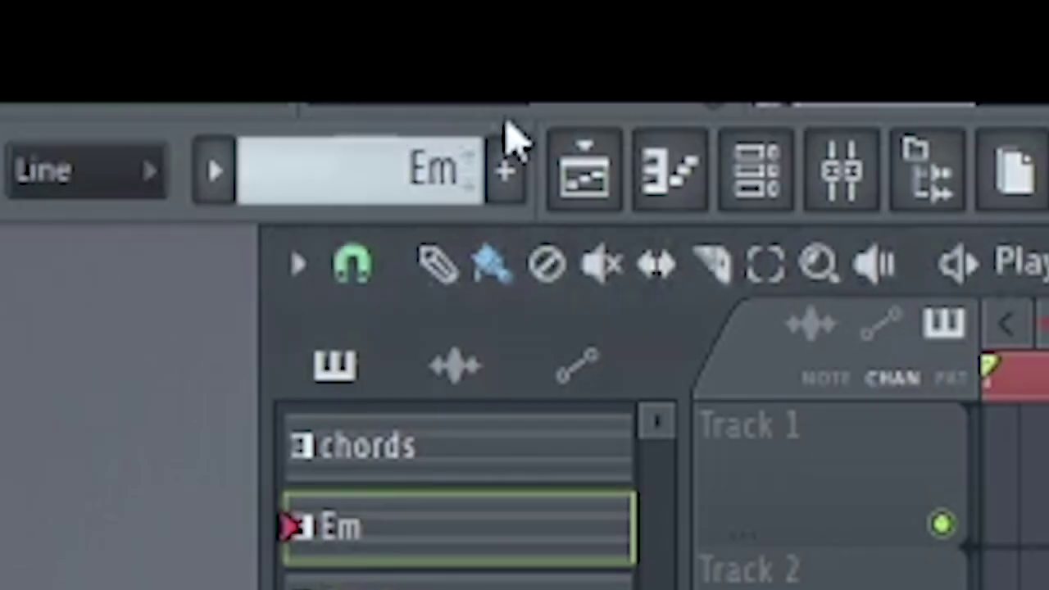
Step: Create a new pattern named Drums
{"action": "left_click", "coordinate": [495, 38]}
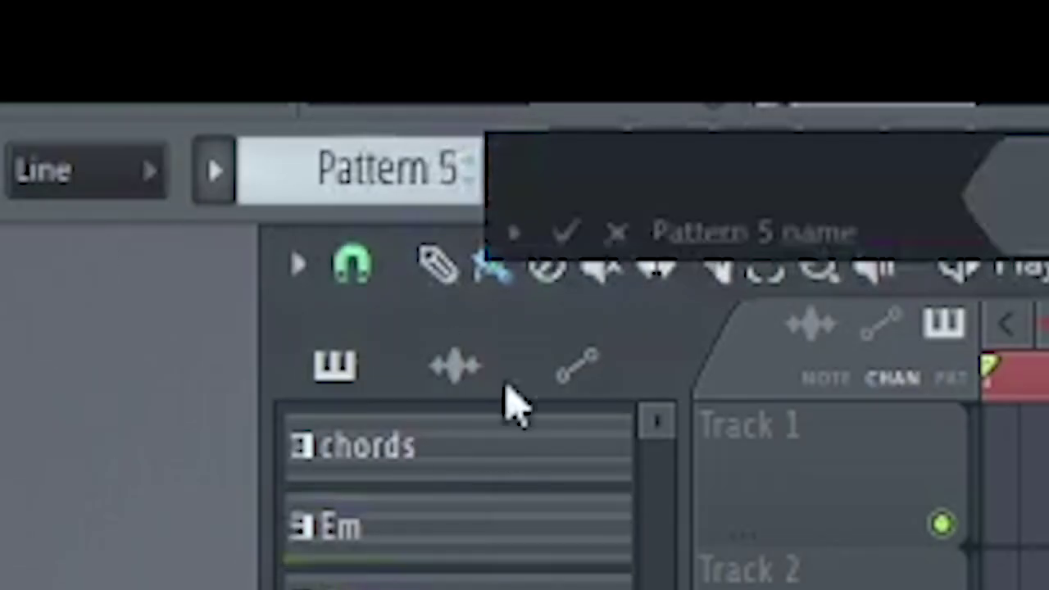
{"action": "type", "text": "Drums"}
{"action": "key", "text": "Return"}
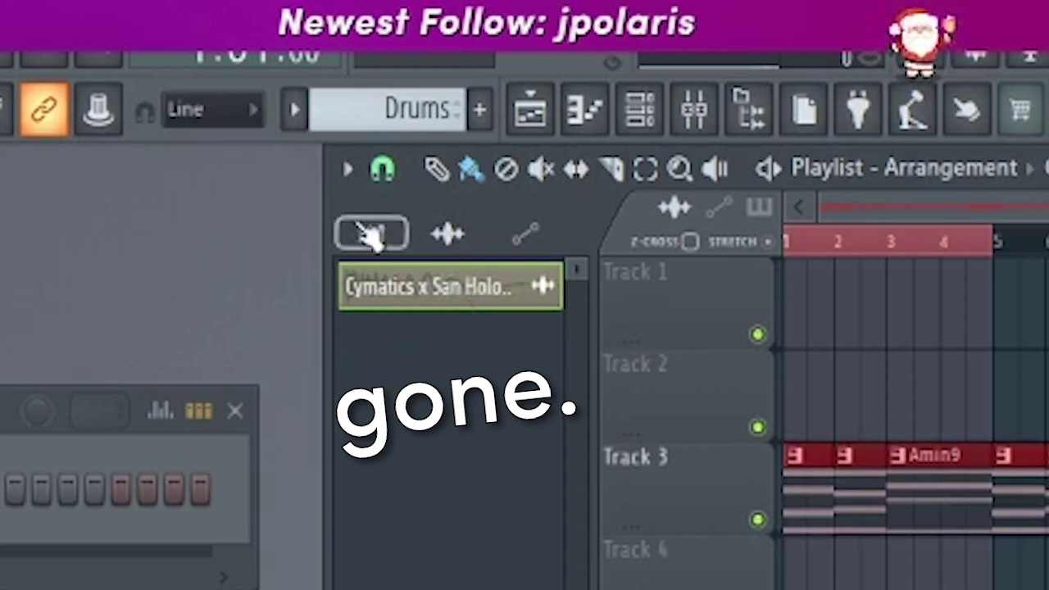
Step: Show the audio clips in the playlist picker and place the Cymatics snare sample in bar 1 of Track 2
{"action": "left_click", "coordinate": [370, 234]}
{"action": "left_click", "coordinate": [443, 238]}
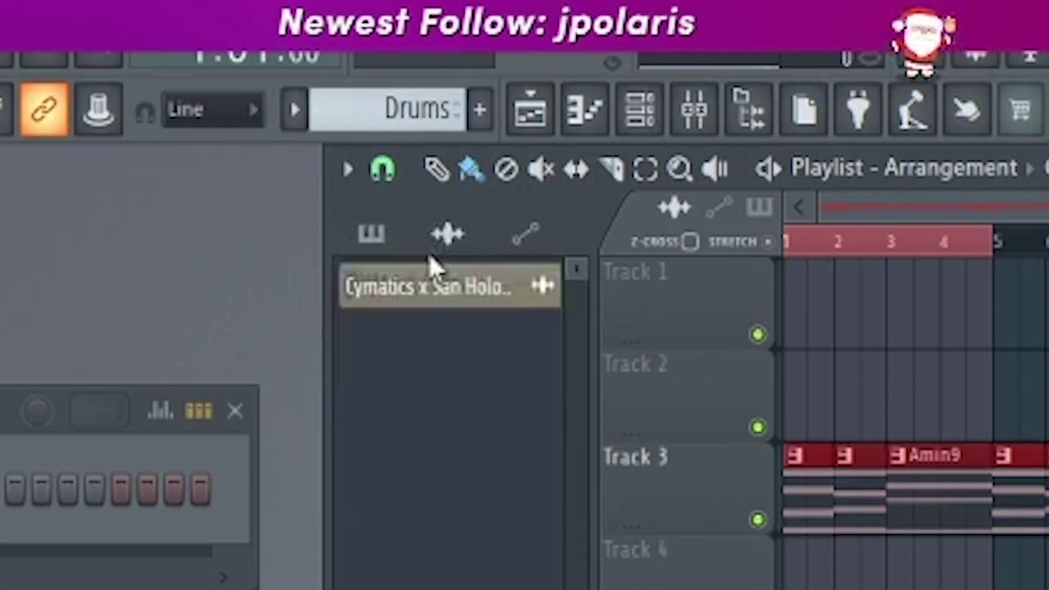
{"action": "left_click", "coordinate": [372, 236]}
{"action": "left_click", "coordinate": [453, 239]}
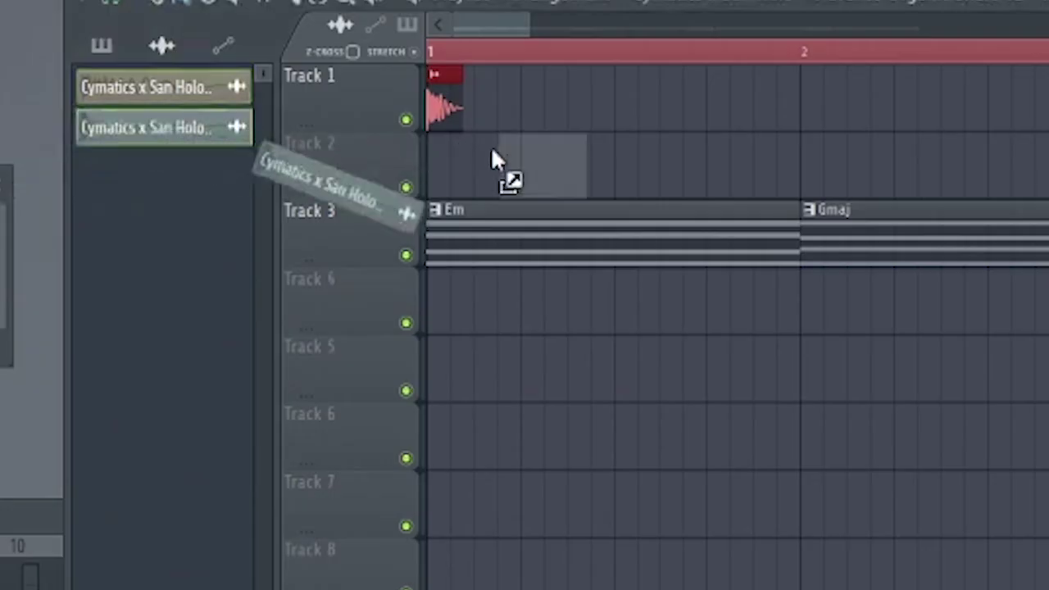
{"action": "left_click_drag", "start_coordinate": [496, 164], "coordinate": [519, 143]}
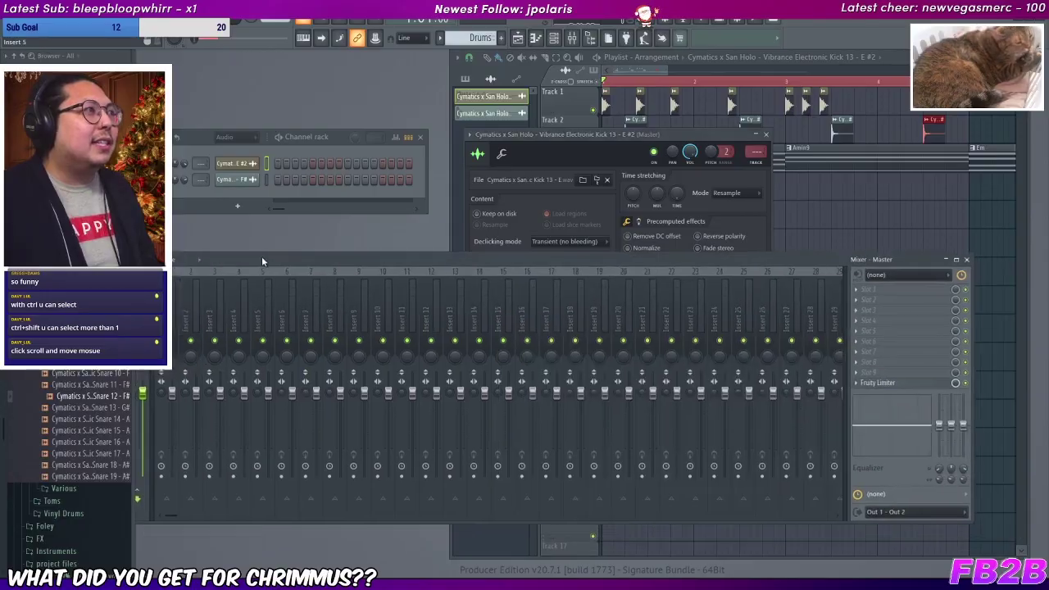
Step: Set Track 1 as an audio track routed to a mixer insert and rename it kick
{"action": "left_click_drag", "start_coordinate": [262, 255], "coordinate": [217, 266]}
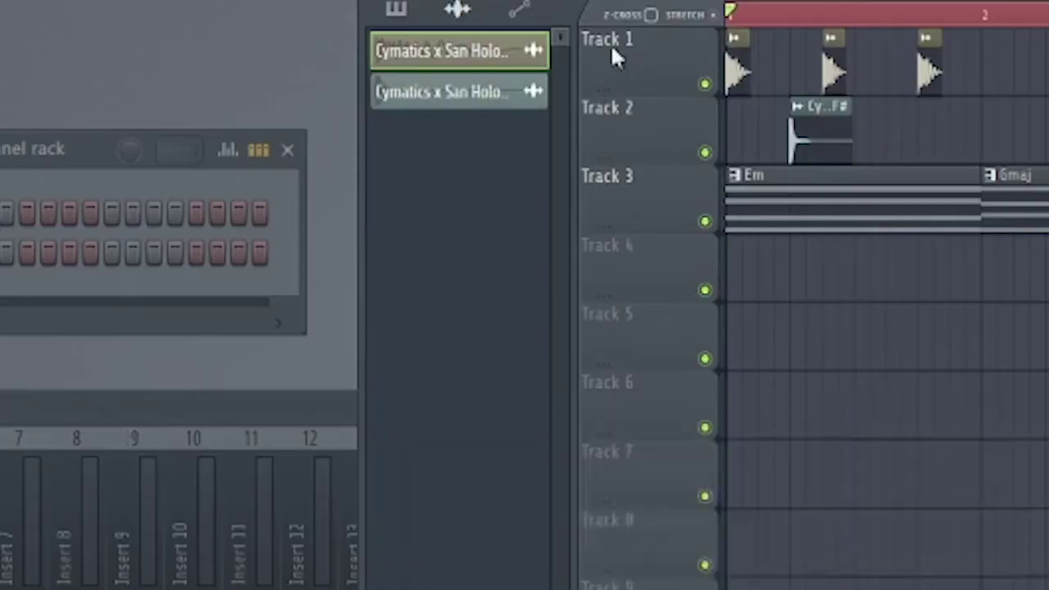
{"action": "right_click", "coordinate": [553, 93]}
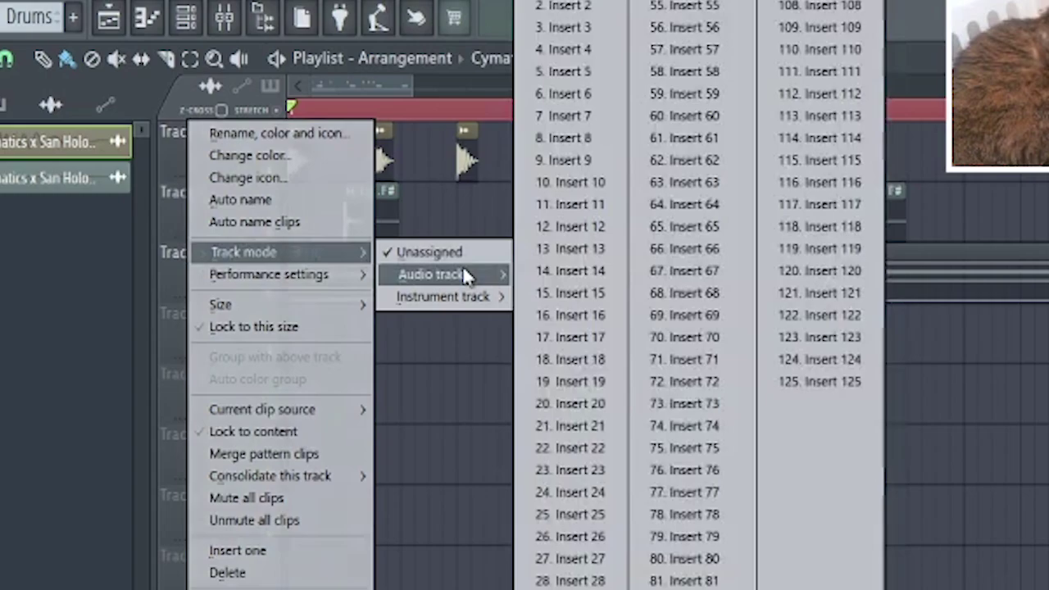
{"action": "left_click", "coordinate": [588, 5]}
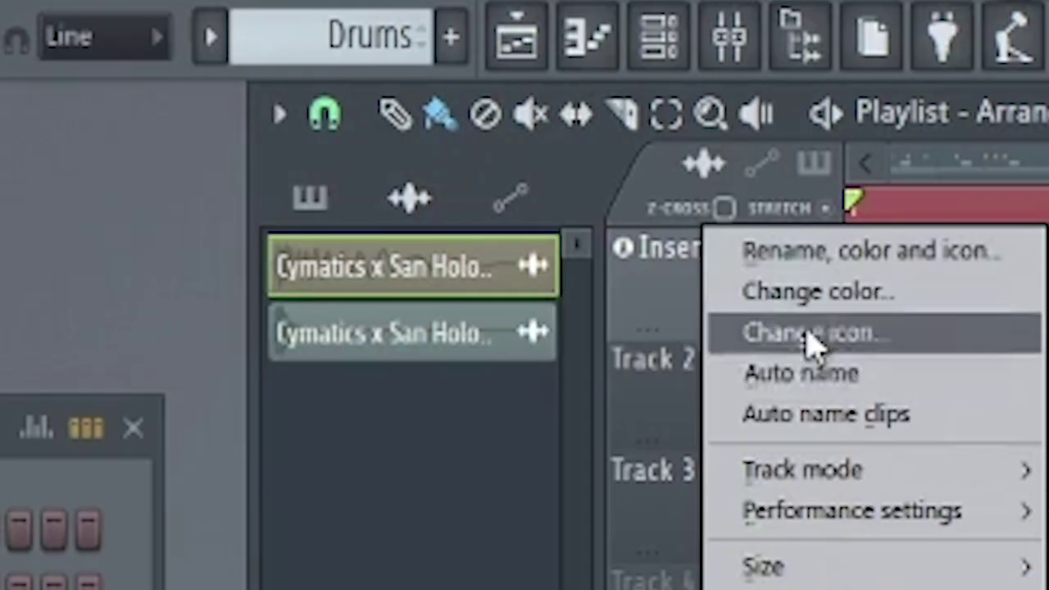
{"action": "left_click", "coordinate": [837, 257]}
{"action": "key", "text": "Return"}
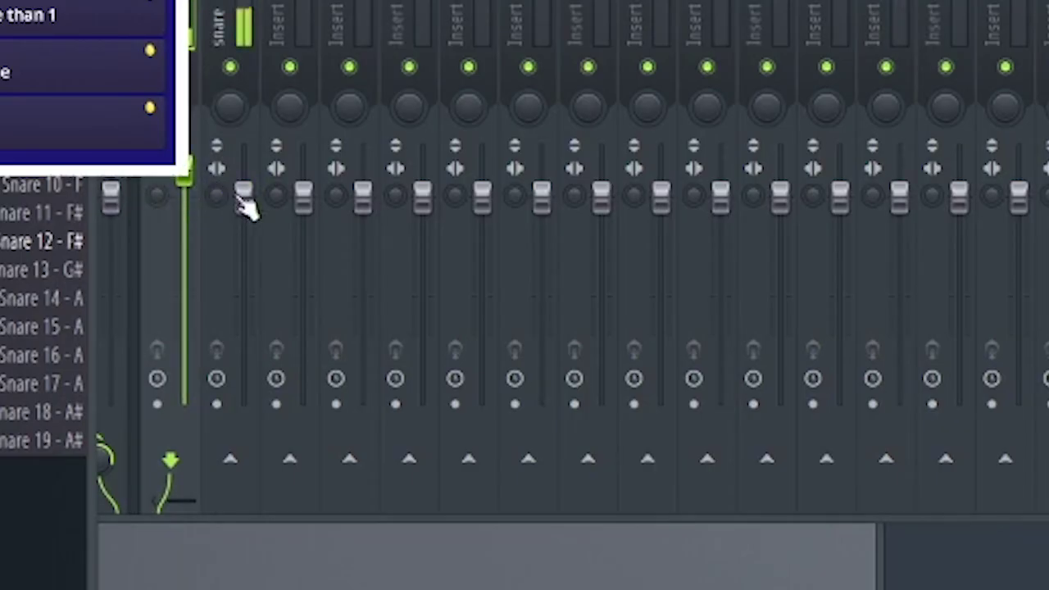
Step: Raise the snare's mixer fader slightly and set the snare playlist track as an audio track
{"action": "left_click_drag", "start_coordinate": [240, 195], "coordinate": [240, 180]}
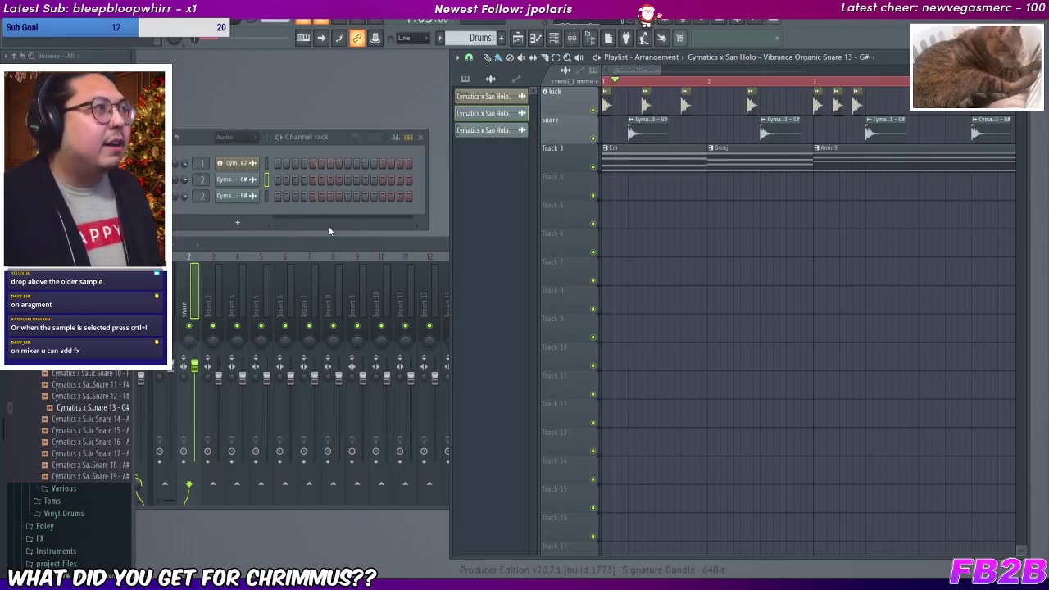
{"action": "left_click", "coordinate": [445, 245]}
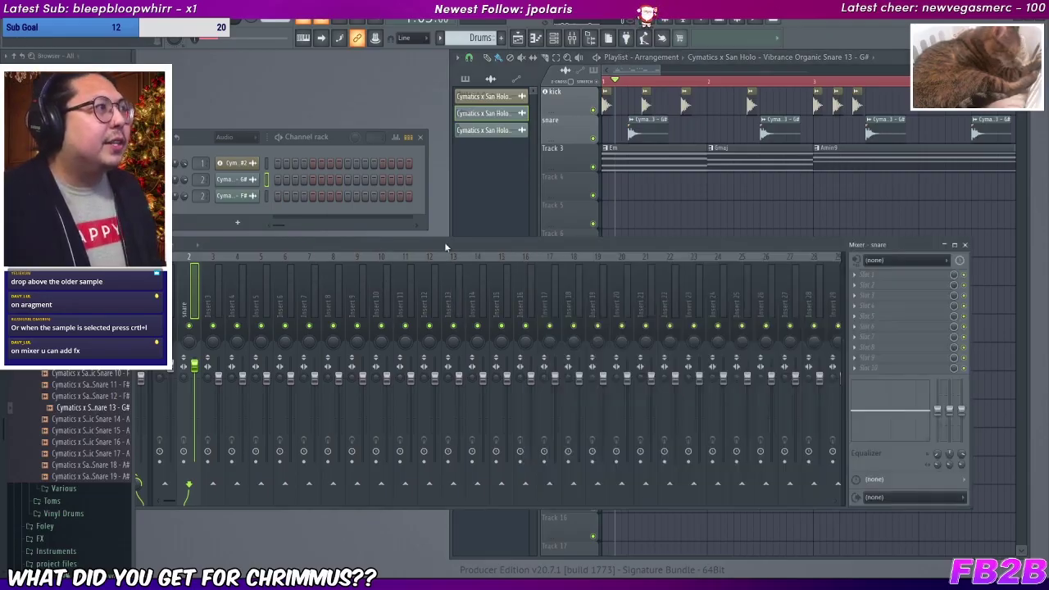
{"action": "left_click", "coordinate": [576, 125]}
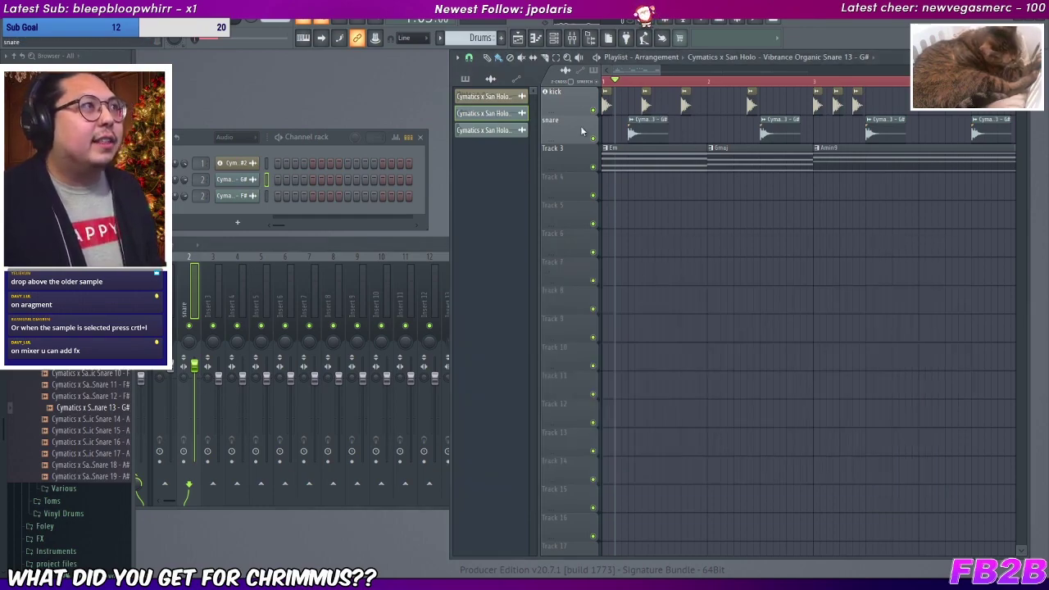
{"action": "right_click", "coordinate": [563, 130]}
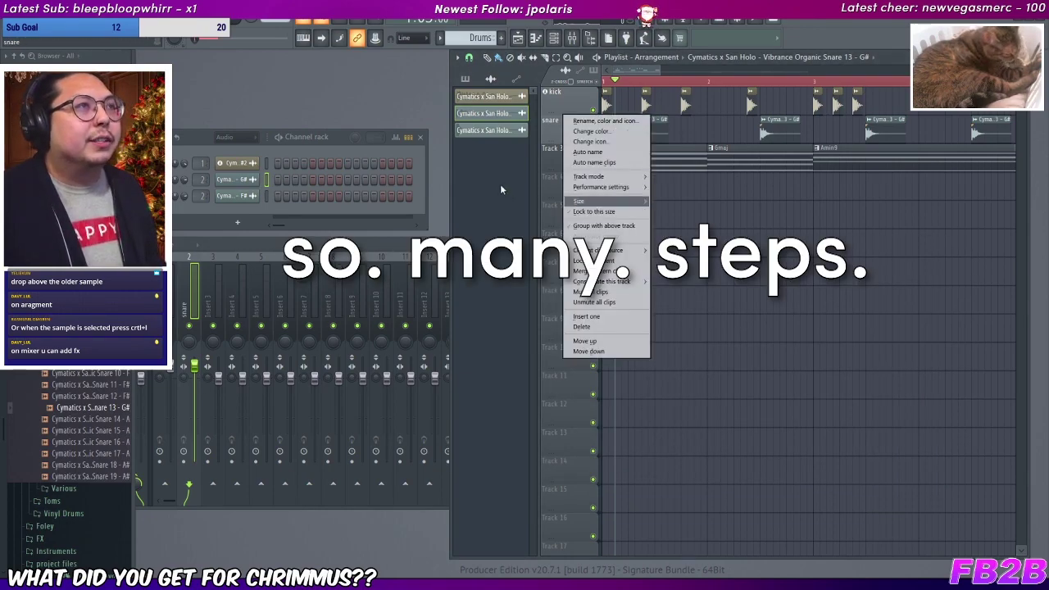
{"action": "left_click", "coordinate": [500, 184]}
{"action": "right_click", "coordinate": [385, 48]}
{"action": "mouse_move", "coordinate": [600, 131]}
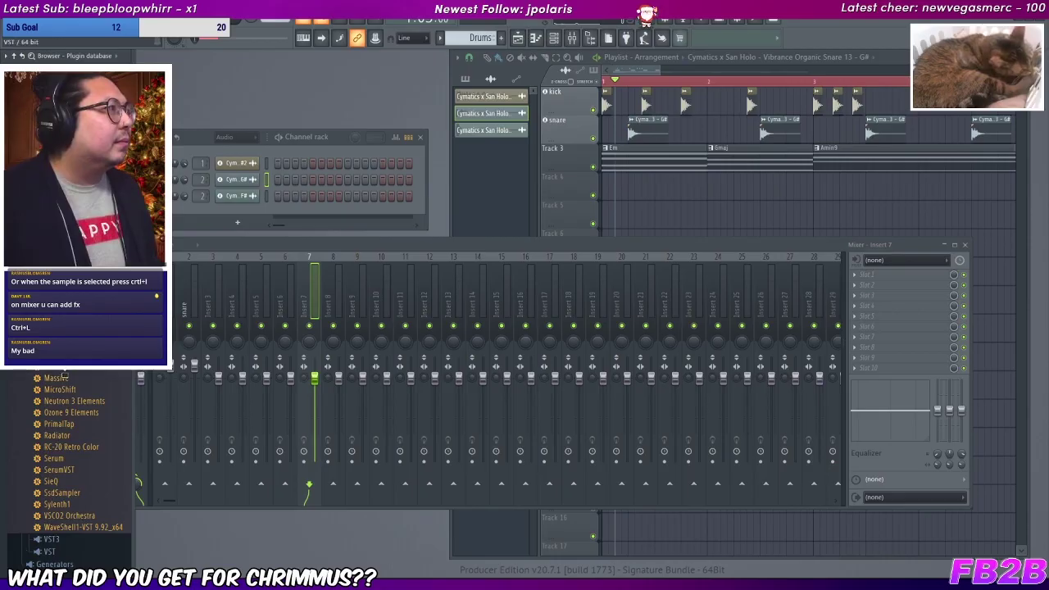
Step: Try the LittlePlate reverb in the first effect slot of mixer Insert 7
{"action": "left_click_drag", "start_coordinate": [512, 323], "coordinate": [877, 283]}
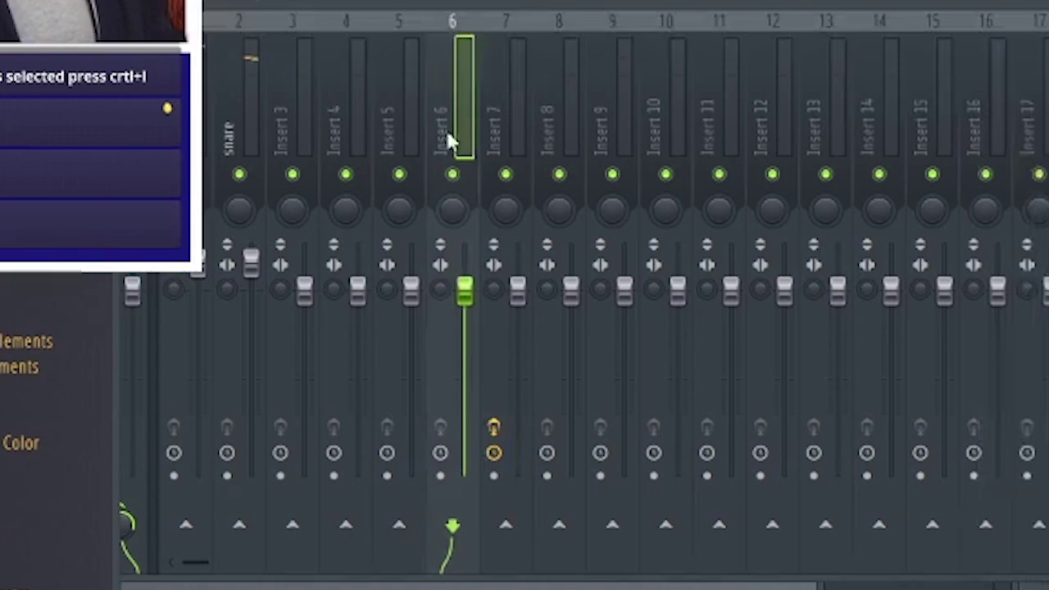
{"action": "left_click", "coordinate": [485, 147]}
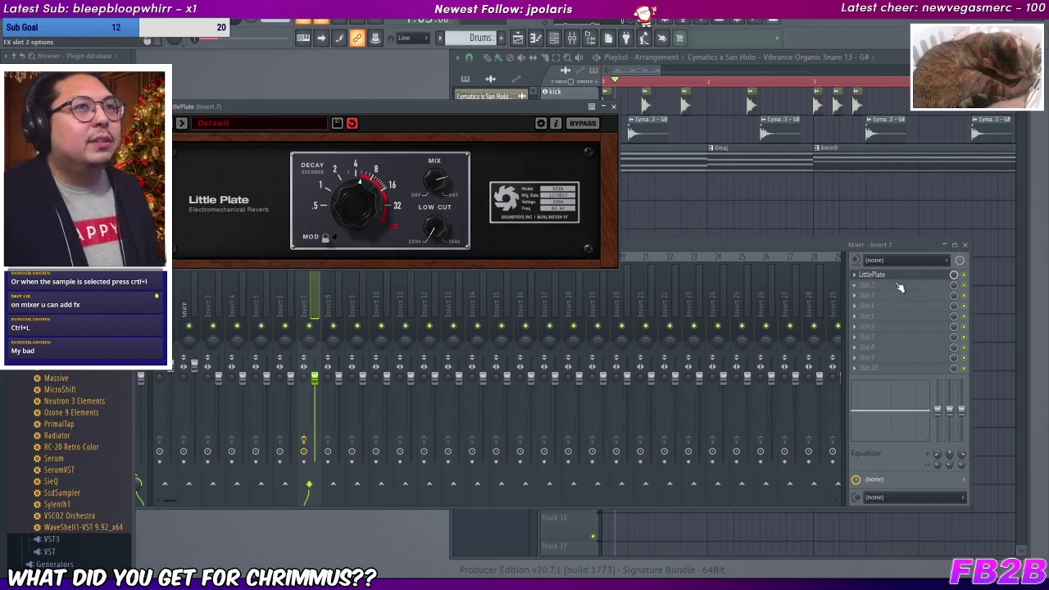
Step: Browse the effect plugin list and load the LittlePlate reverb into the first slot of the snare insert
{"action": "left_click", "coordinate": [901, 274]}
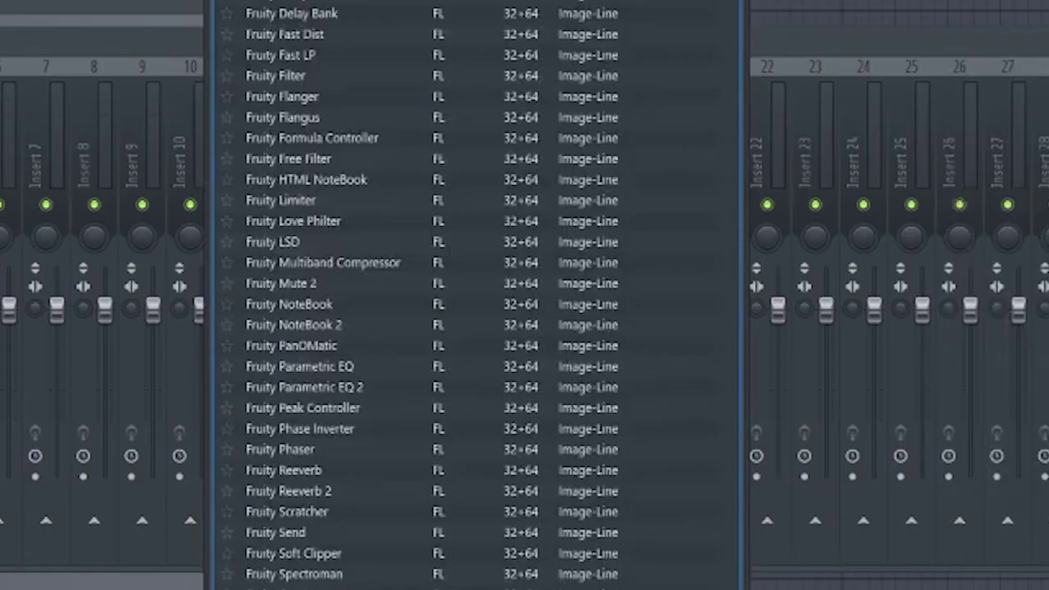
{"action": "scroll", "coordinate": [540, 313], "scroll_direction": "down", "scroll_amount": 15}
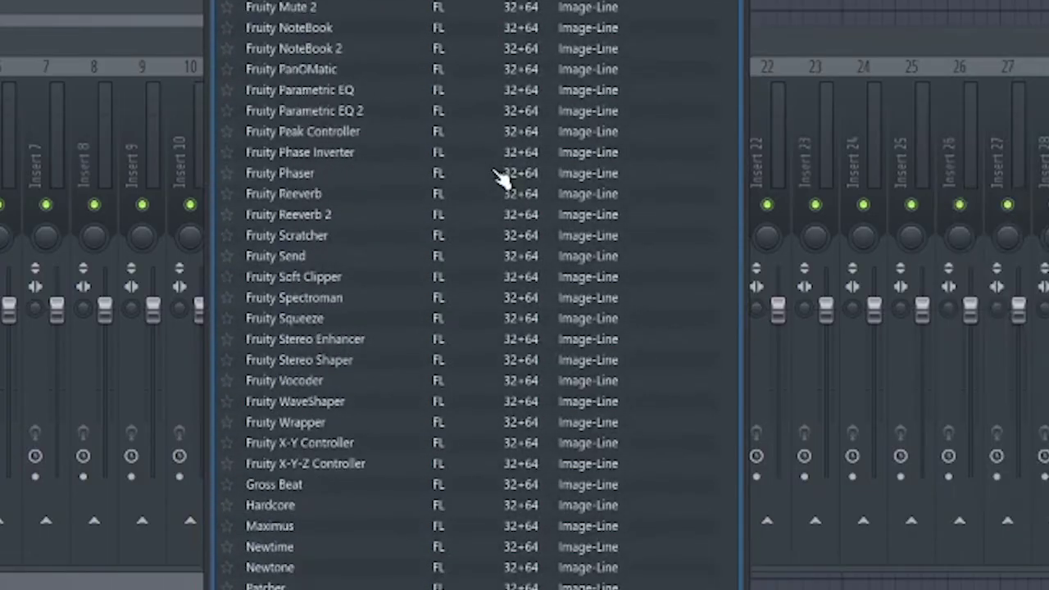
{"action": "left_click", "coordinate": [292, 218]}
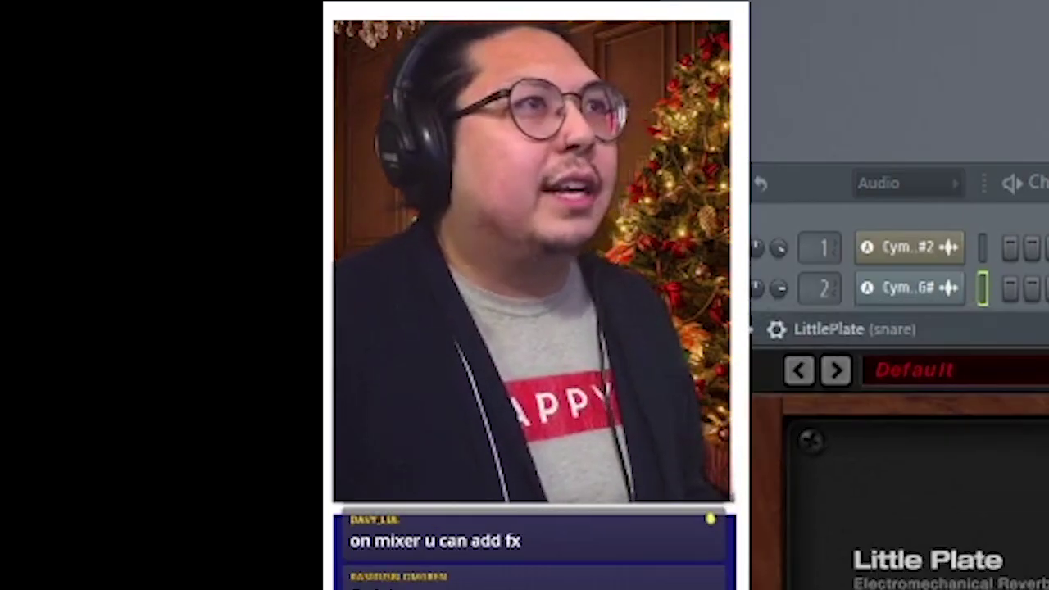
{"action": "key", "text": "Escape"}
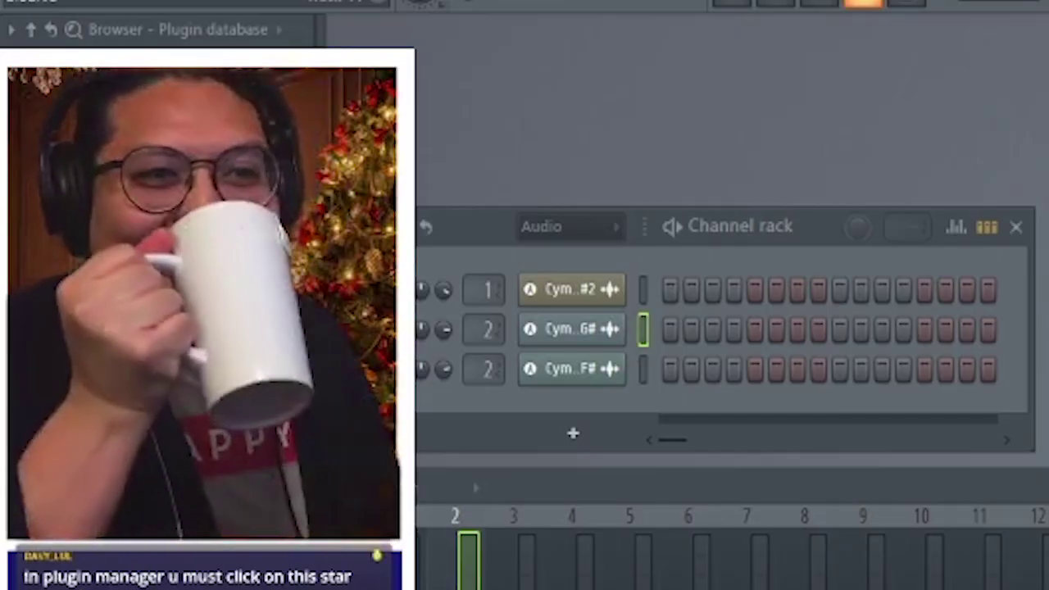
Step: Select the kick, snare and chord clips along the playlist timeline from bar 1
{"action": "left_click_drag", "start_coordinate": [852, 110], "coordinate": [871, 112]}
{"action": "left_click_drag", "start_coordinate": [871, 112], "coordinate": [963, 131]}
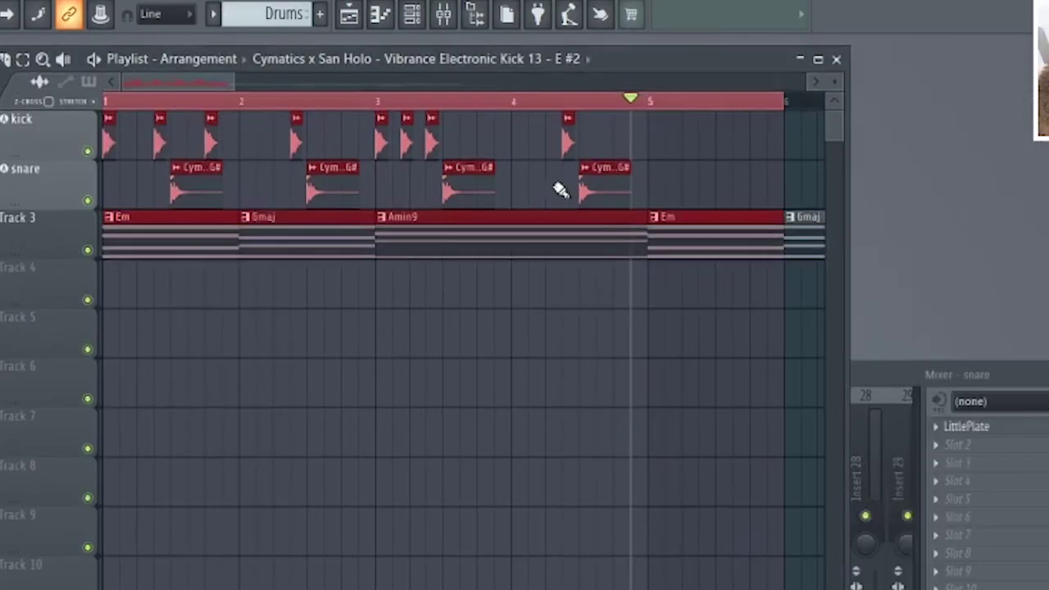
{"action": "scroll", "coordinate": [553, 184], "scroll_direction": "down", "scroll_amount": 4}
{"action": "left_click_drag", "start_coordinate": [416, 139], "coordinate": [375, 132]}
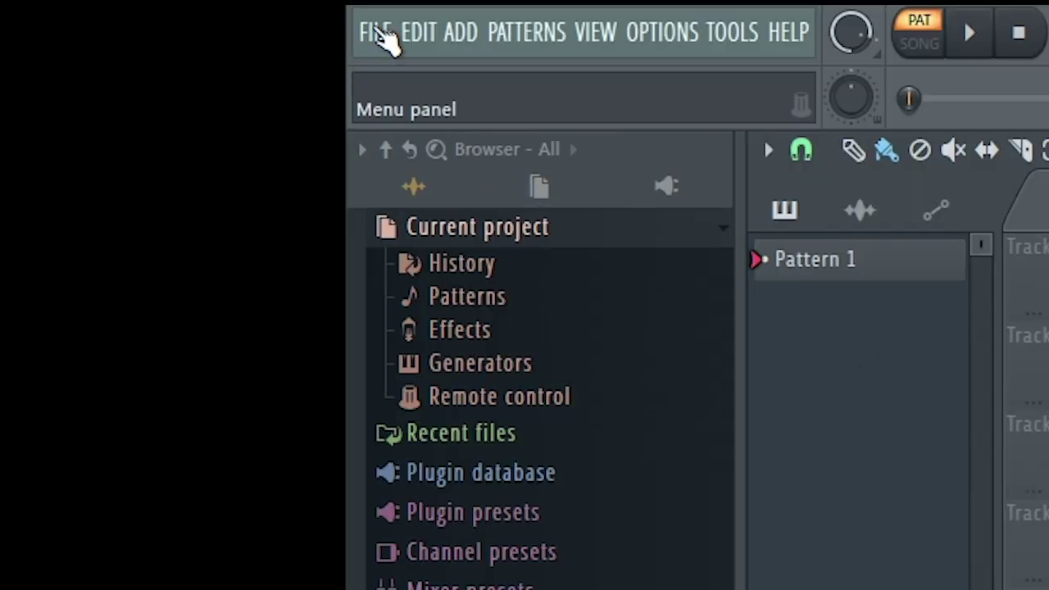
{"action": "left_click", "coordinate": [381, 36]}
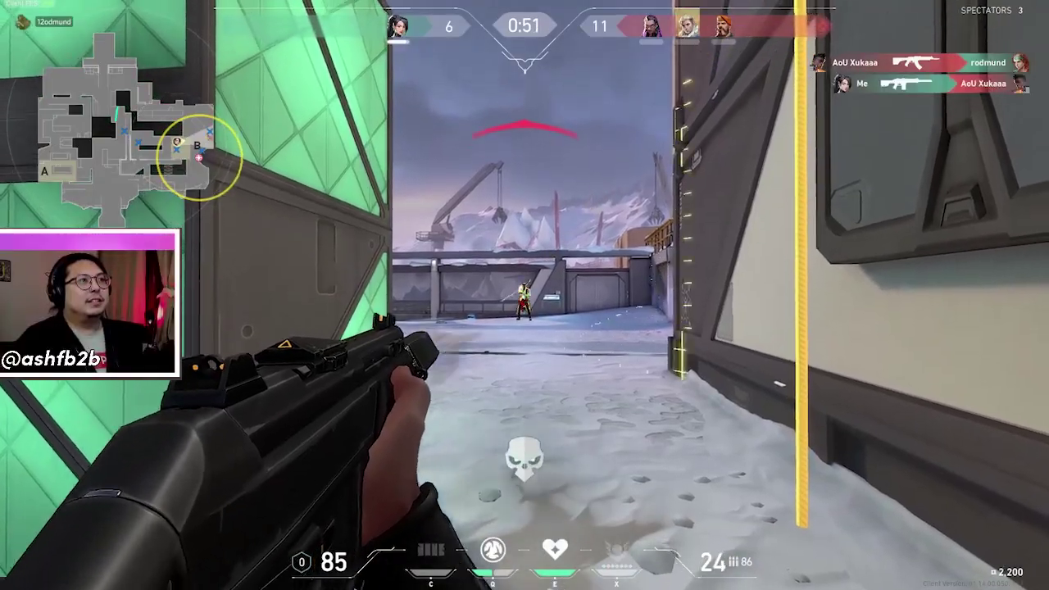
{"action": "left_click", "coordinate": [524, 294]}
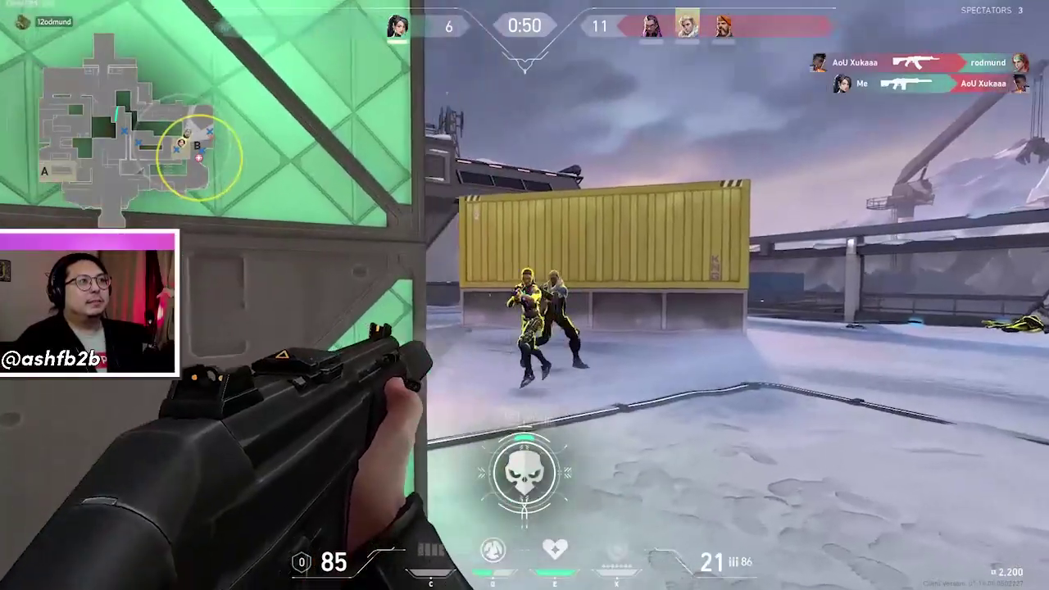
{"action": "left_click", "coordinate": [524, 295]}
{"action": "left_click", "coordinate": [525, 295]}
{"action": "left_click", "coordinate": [524, 295]}
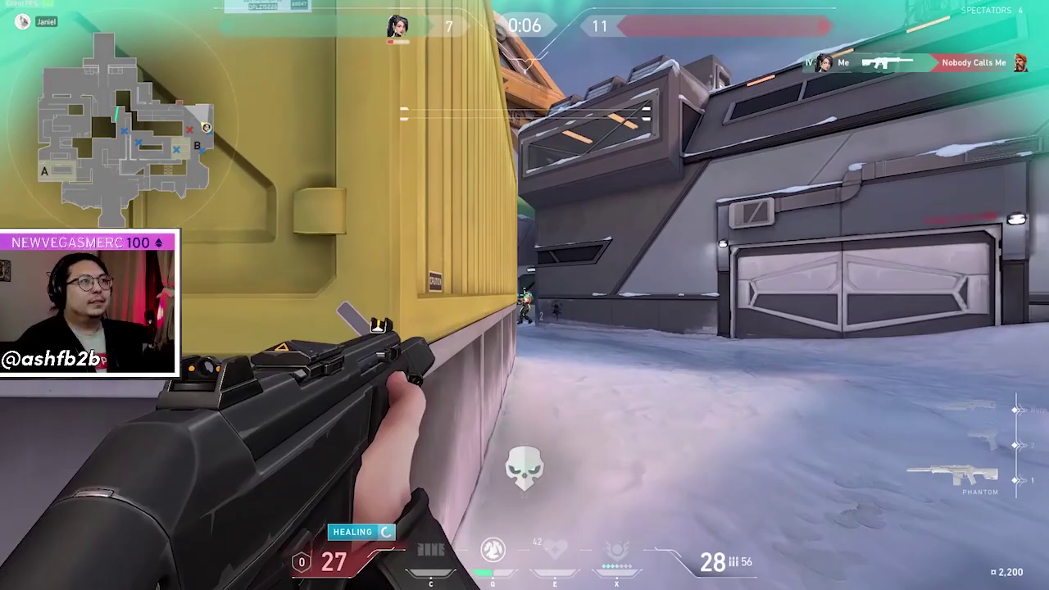
{"action": "left_click", "coordinate": [524, 295]}
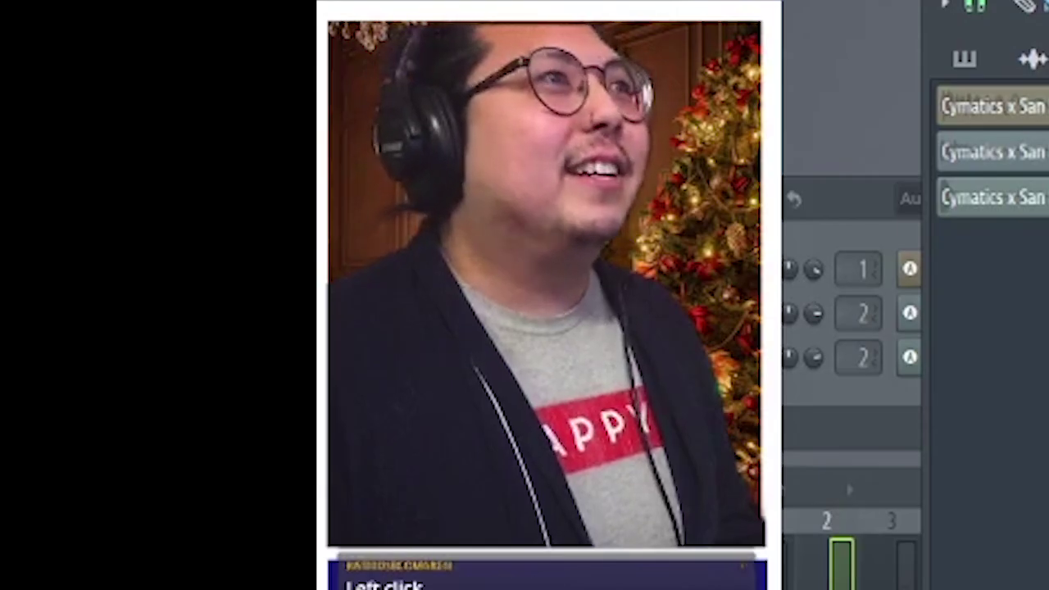
Step: Reposition the Channel rack above the mixer and the Playlist window beside it so both can be seen
{"action": "left_click_drag", "start_coordinate": [1037, 117], "coordinate": [1047, 77]}
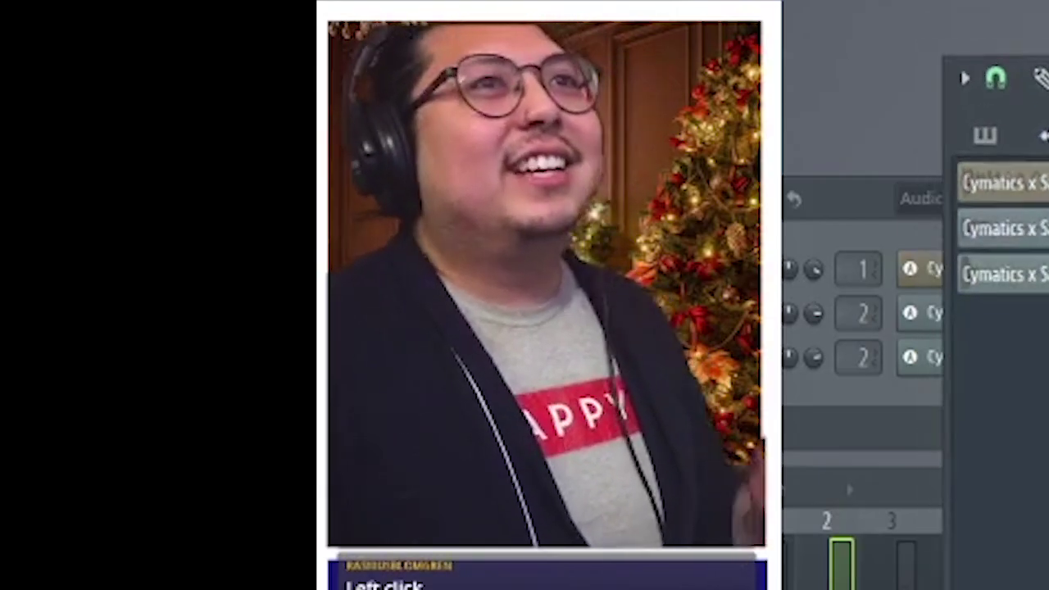
{"action": "left_click", "coordinate": [917, 199]}
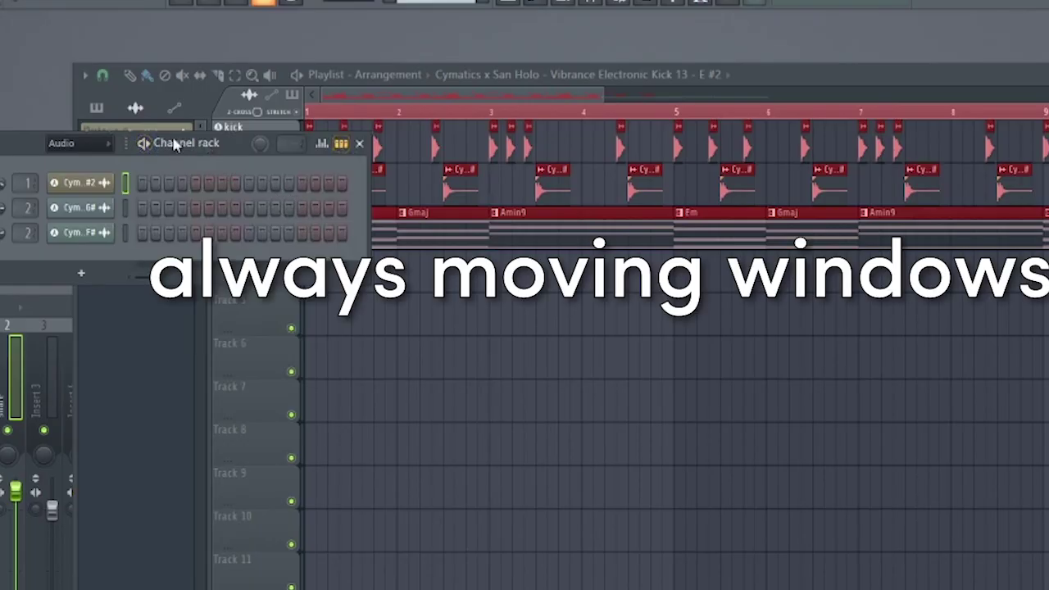
{"action": "left_click_drag", "start_coordinate": [174, 144], "coordinate": [624, 168]}
{"action": "left_click_drag", "start_coordinate": [602, 147], "coordinate": [331, 107]}
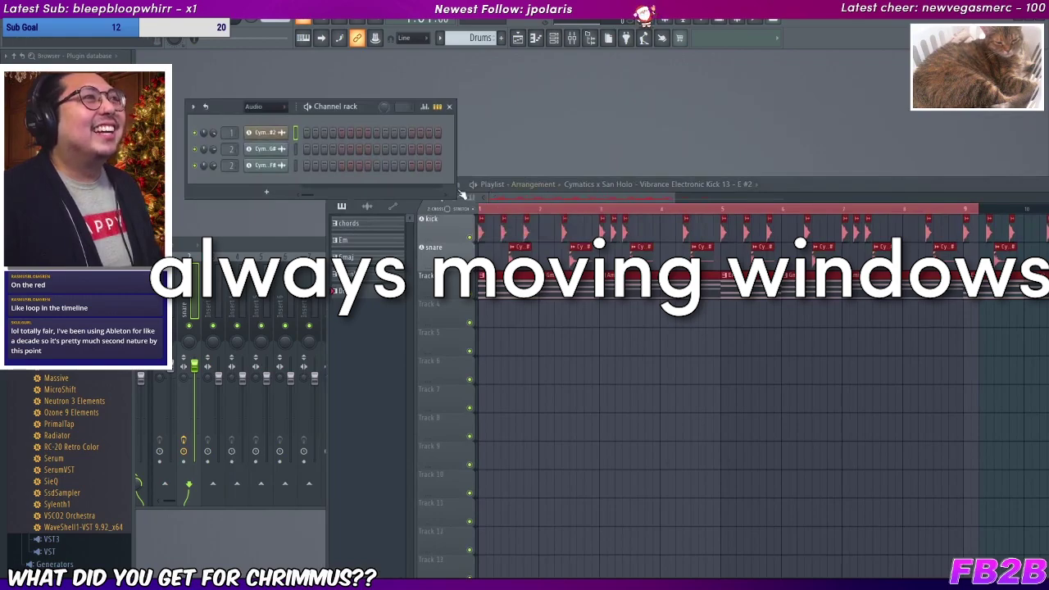
{"action": "left_click_drag", "start_coordinate": [806, 184], "coordinate": [825, 66]}
{"action": "left_click_drag", "start_coordinate": [214, 103], "coordinate": [201, 87]}
Step: Shift the Playlist window, narrow the Channel rack and lower the mixer window to reduce the overlap
{"action": "left_click", "coordinate": [757, 69]}
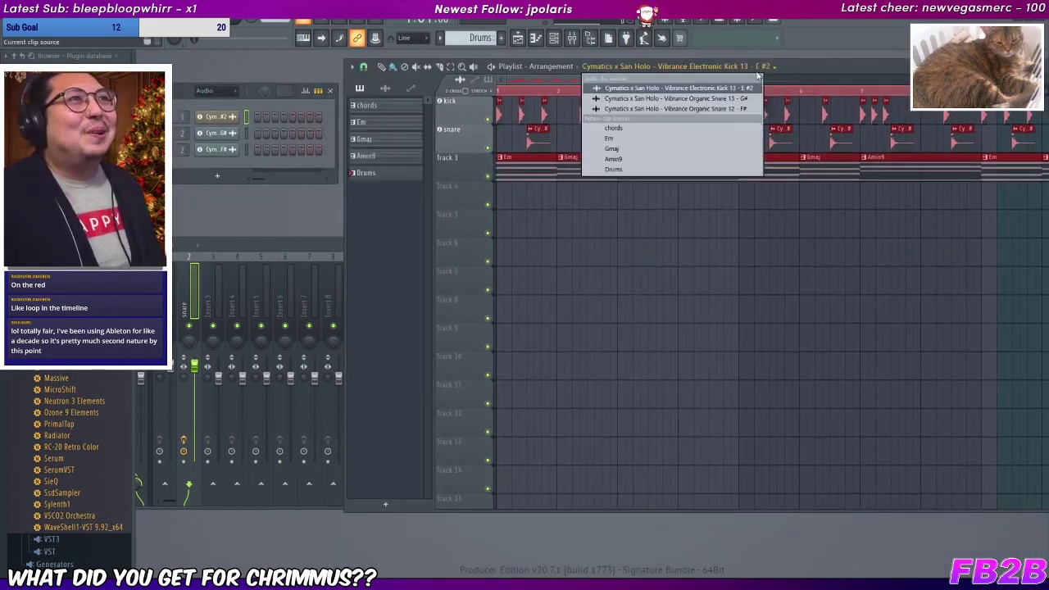
{"action": "mouse_move", "coordinate": [831, 64]}
{"action": "left_mouse_down"}
{"action": "mouse_move", "coordinate": [649, 73]}
{"action": "mouse_move", "coordinate": [831, 73]}
{"action": "left_mouse_up"}
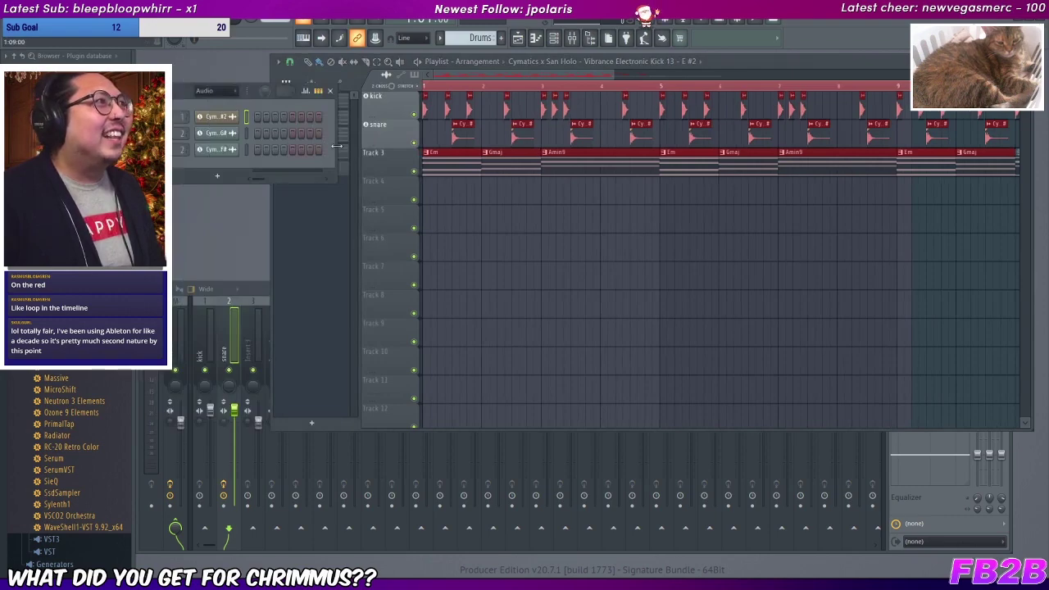
{"action": "left_click_drag", "start_coordinate": [409, 153], "coordinate": [374, 152]}
{"action": "left_click_drag", "start_coordinate": [480, 287], "coordinate": [481, 359]}
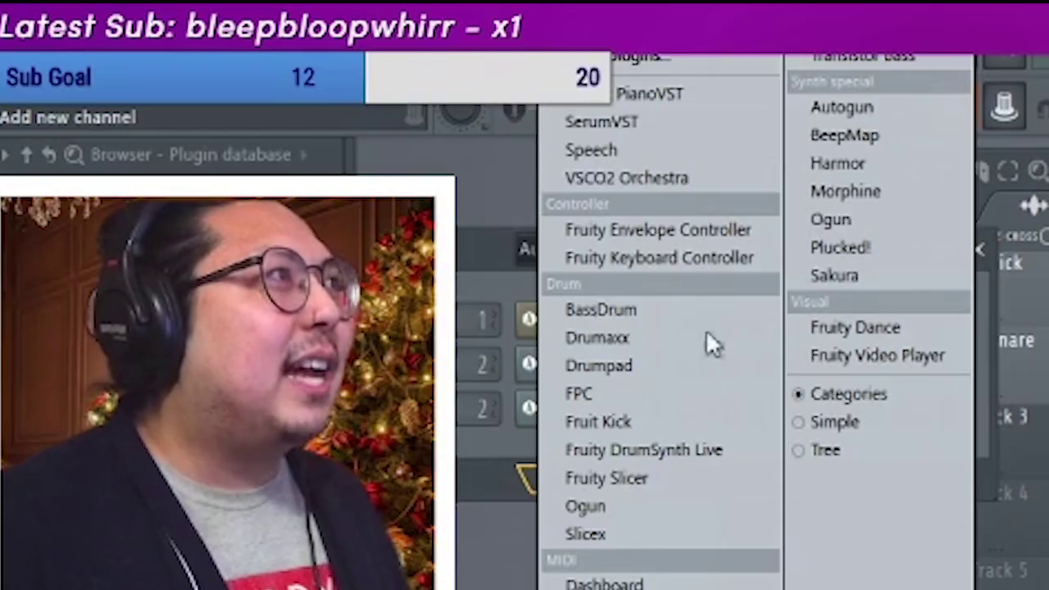
Step: Add a second SerumVST channel and place a note below D5 and B4 at bar 1 in its Gmaj piano roll
{"action": "left_click", "coordinate": [595, 101]}
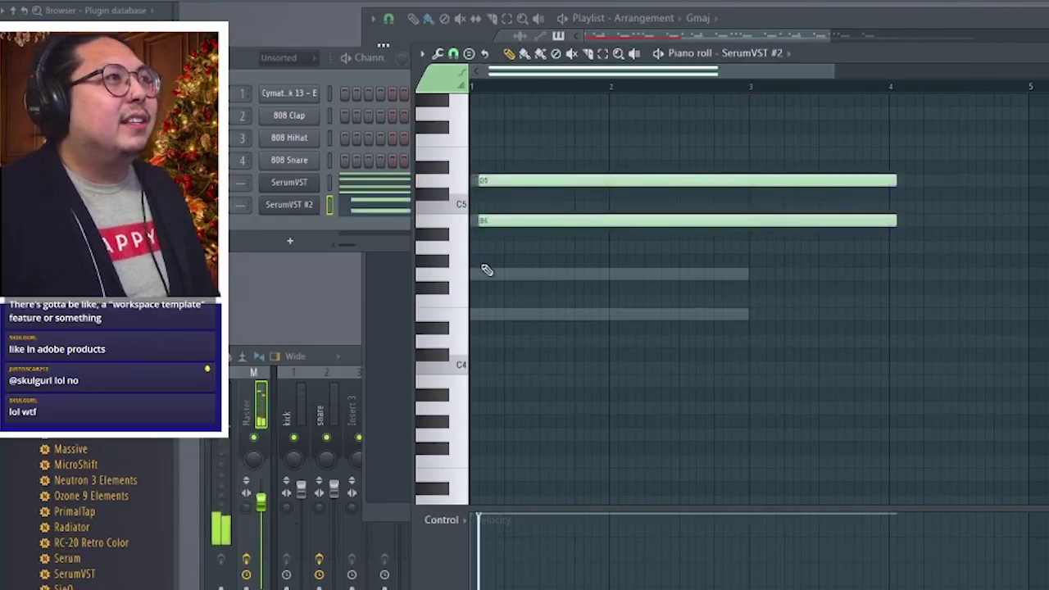
{"action": "left_click", "coordinate": [486, 270]}
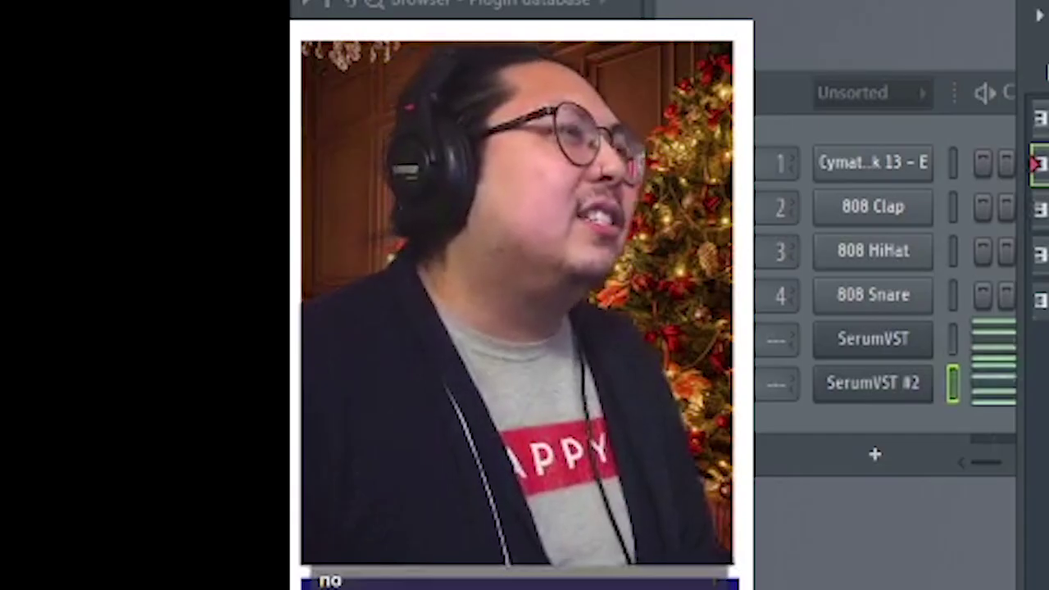
{"action": "left_click", "coordinate": [868, 381]}
{"action": "left_click", "coordinate": [868, 381]}
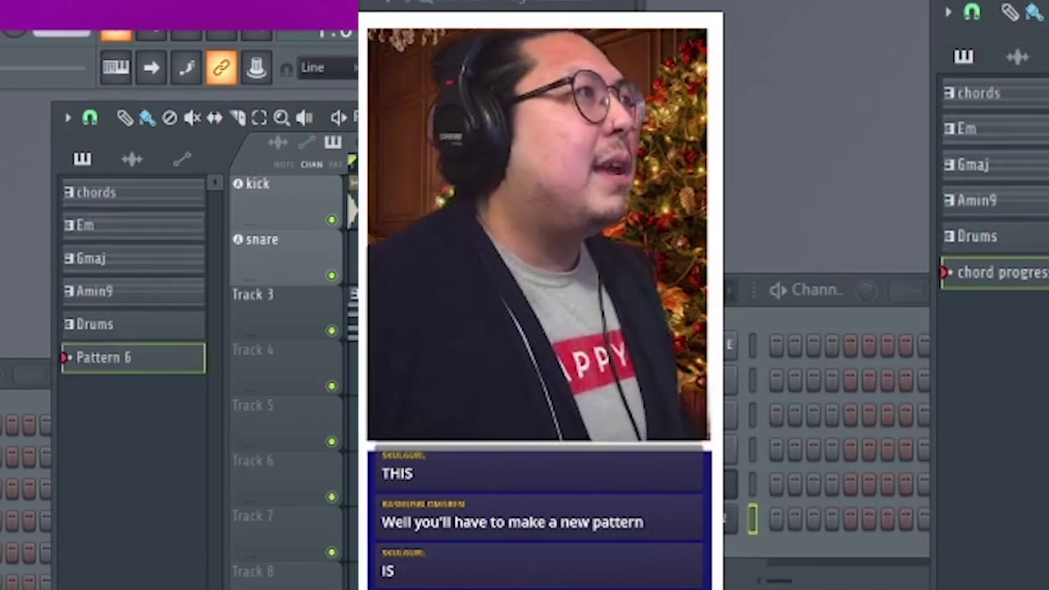
Step: Open the second SerumVST channel's plugin window and switch the Em pattern's piano roll to another channel
{"action": "left_click", "coordinate": [710, 519]}
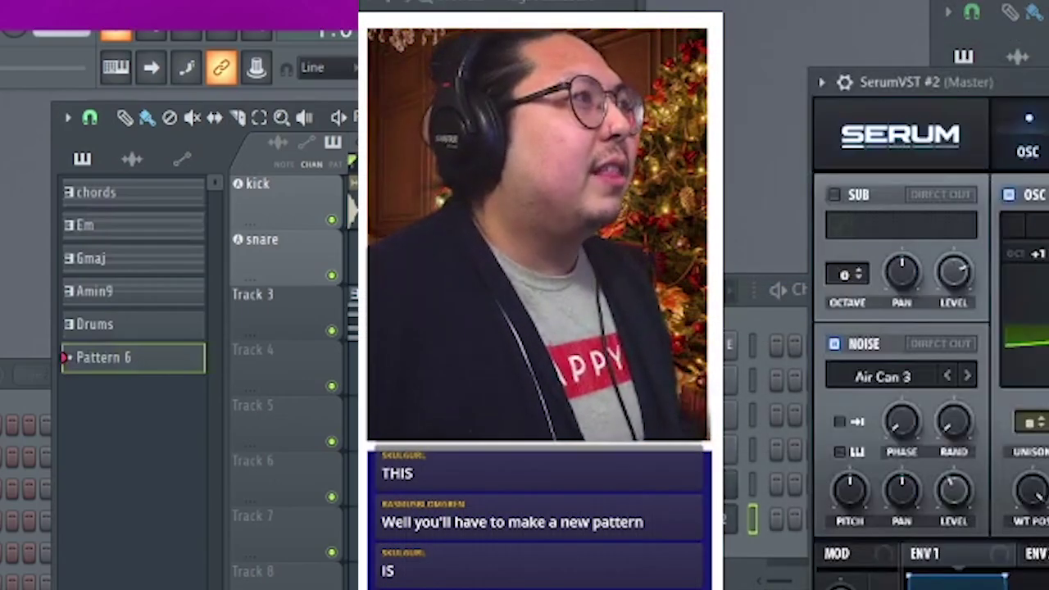
{"action": "right_click", "coordinate": [744, 515]}
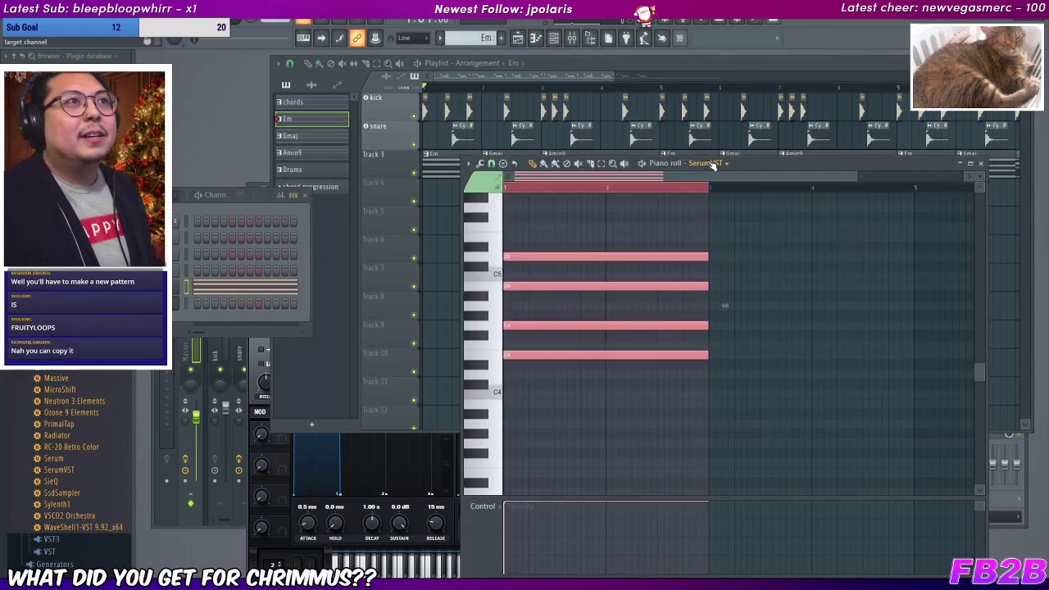
{"action": "left_click", "coordinate": [713, 164]}
{"action": "left_click", "coordinate": [728, 277]}
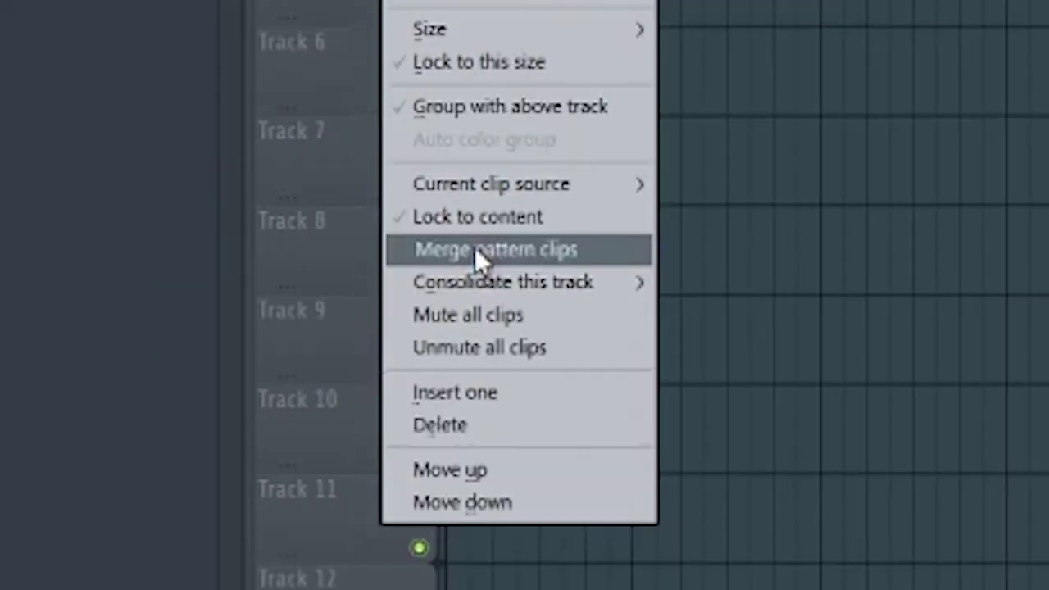
Step: Merge the chord pattern clips on playlist Track 3 into a single pattern clip
{"action": "left_click", "coordinate": [475, 246]}
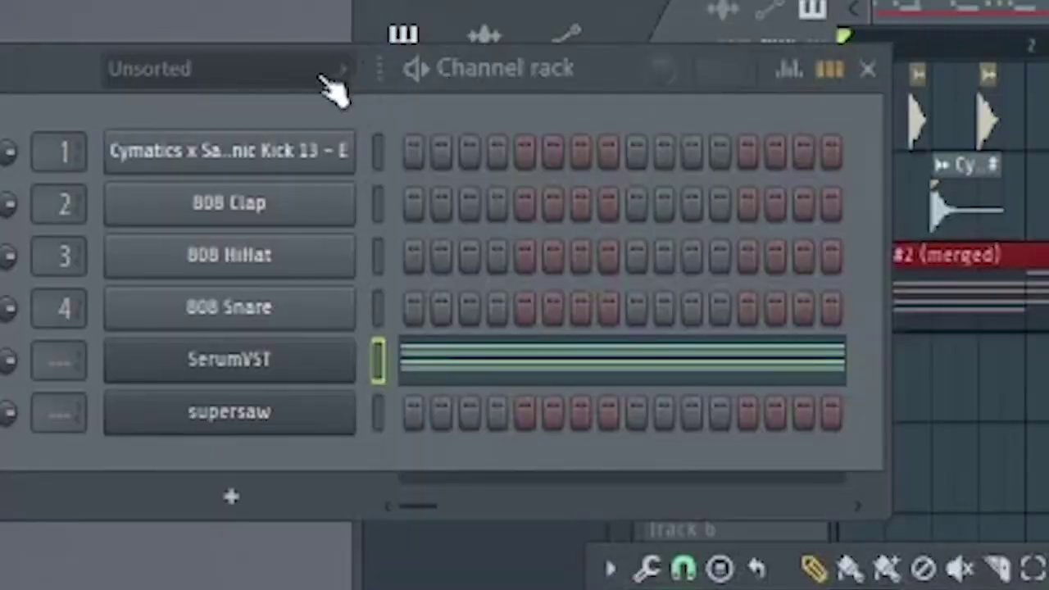
{"action": "left_click_drag", "start_coordinate": [70, 86], "coordinate": [107, 487]}
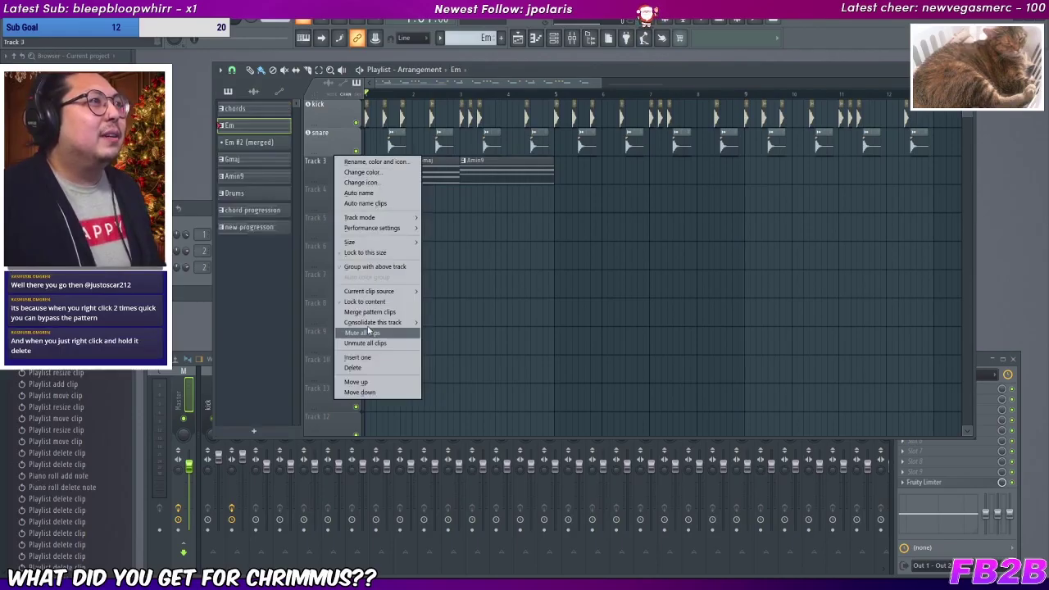
{"action": "left_click", "coordinate": [369, 312]}
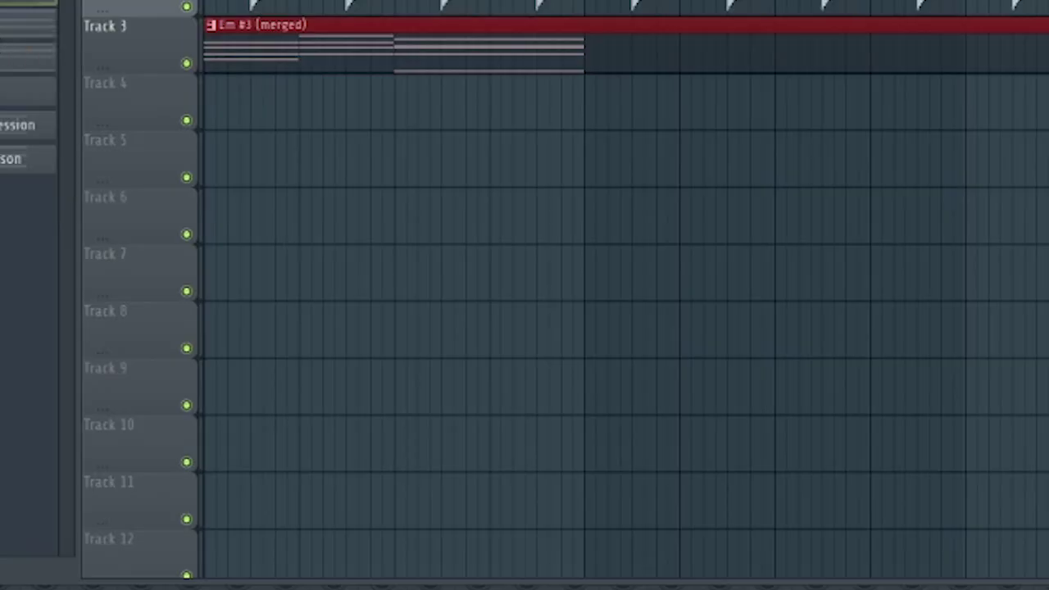
Step: Cut all chord notes from the merged pattern's SerumVST piano roll and paste them into the supersaw channel
{"action": "double_click", "coordinate": [5, 12]}
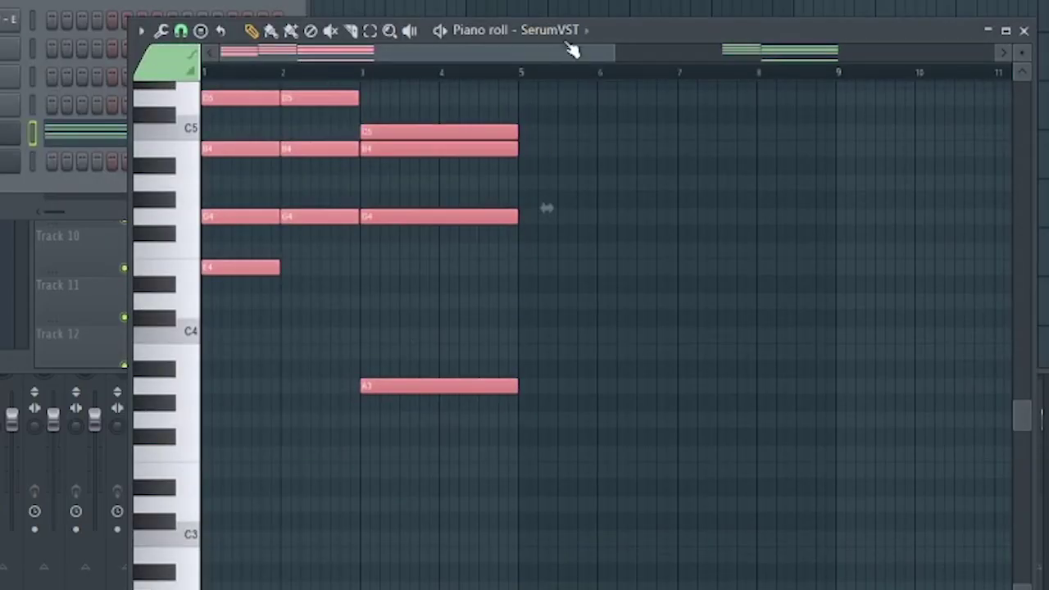
{"action": "scroll", "coordinate": [568, 44], "scroll_direction": "up", "scroll_amount": 2}
{"action": "key", "text": "ctrl+x"}
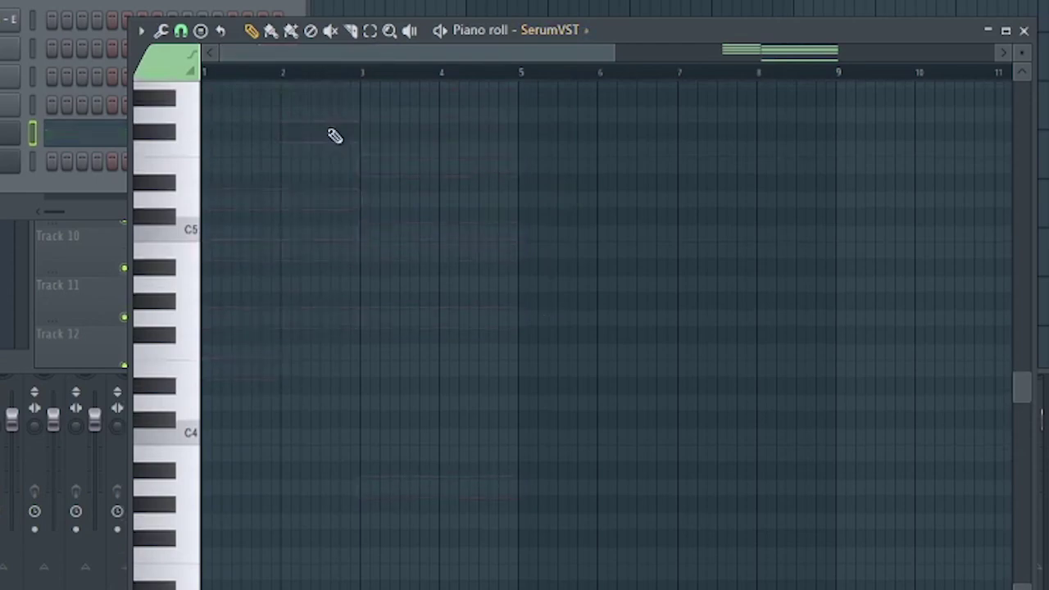
{"action": "left_click", "coordinate": [564, 31]}
{"action": "left_click", "coordinate": [607, 228]}
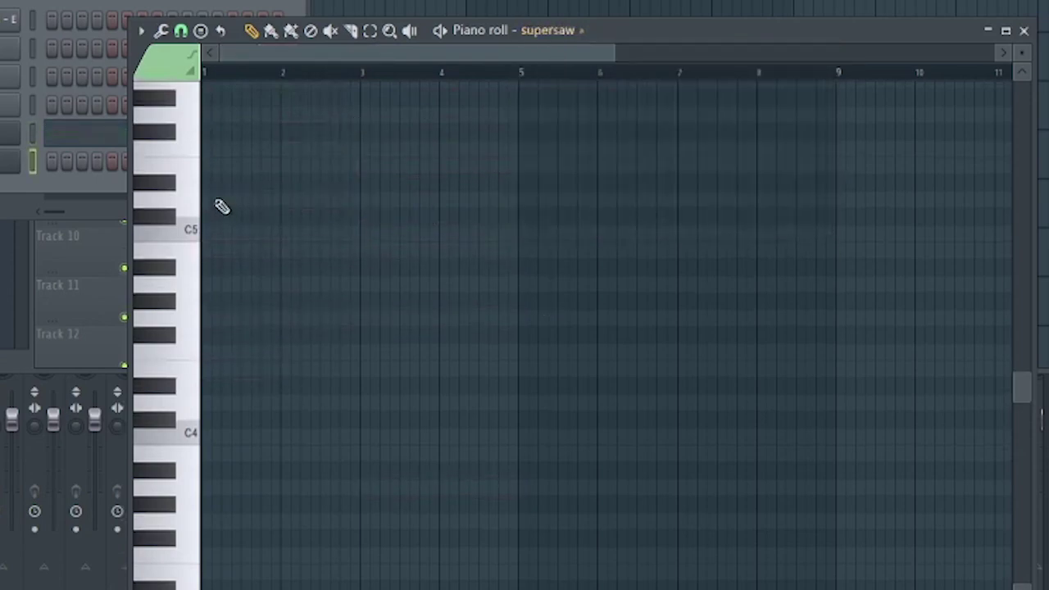
{"action": "key", "text": "ctrl+v"}
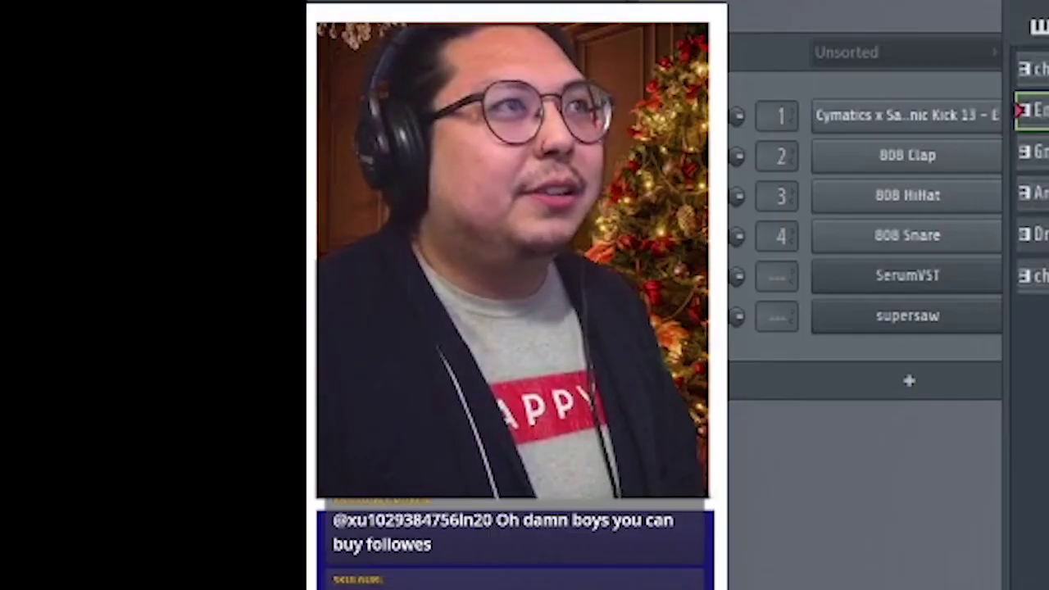
Step: Switch to Ableton Live, duplicate the four SERUM clips onto the track below and start playback
{"action": "left_click", "coordinate": [761, 57]}
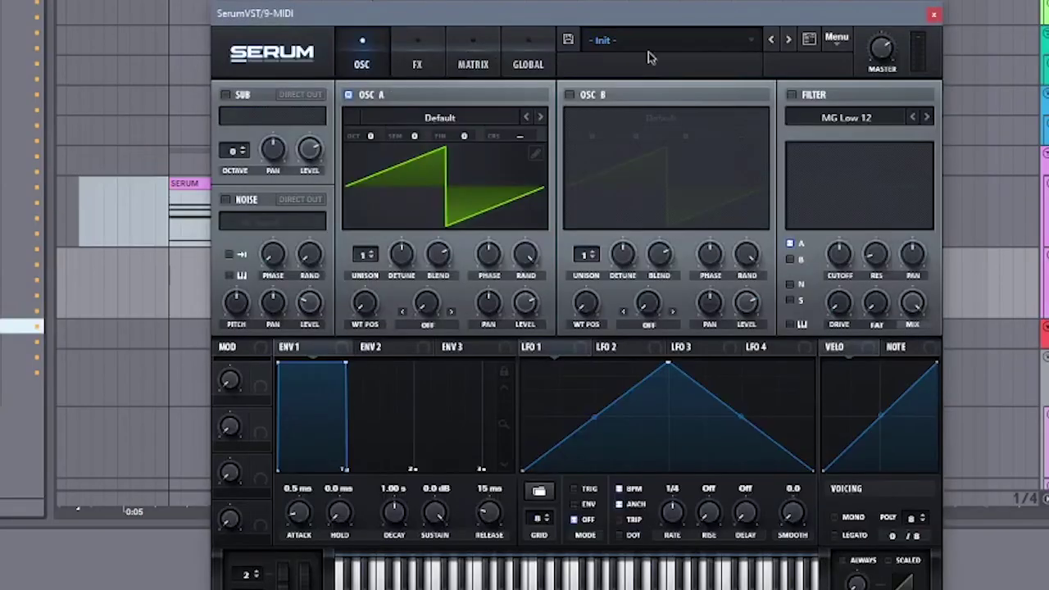
{"action": "left_click", "coordinate": [623, 40]}
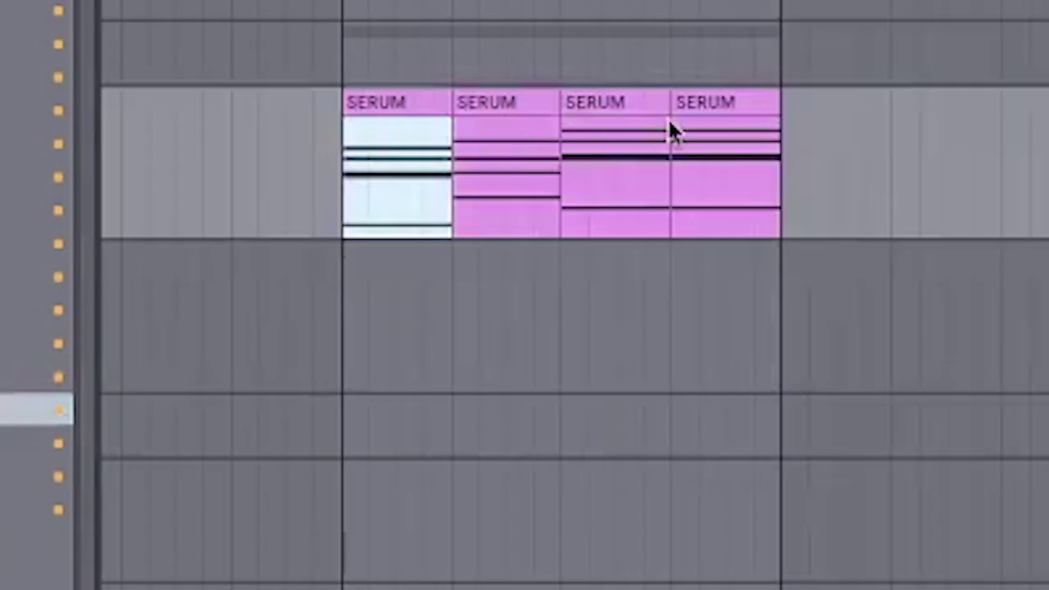
{"action": "left_click", "coordinate": [667, 116], "text": "shift"}
{"action": "left_click_drag", "start_coordinate": [374, 99], "coordinate": [390, 301]}
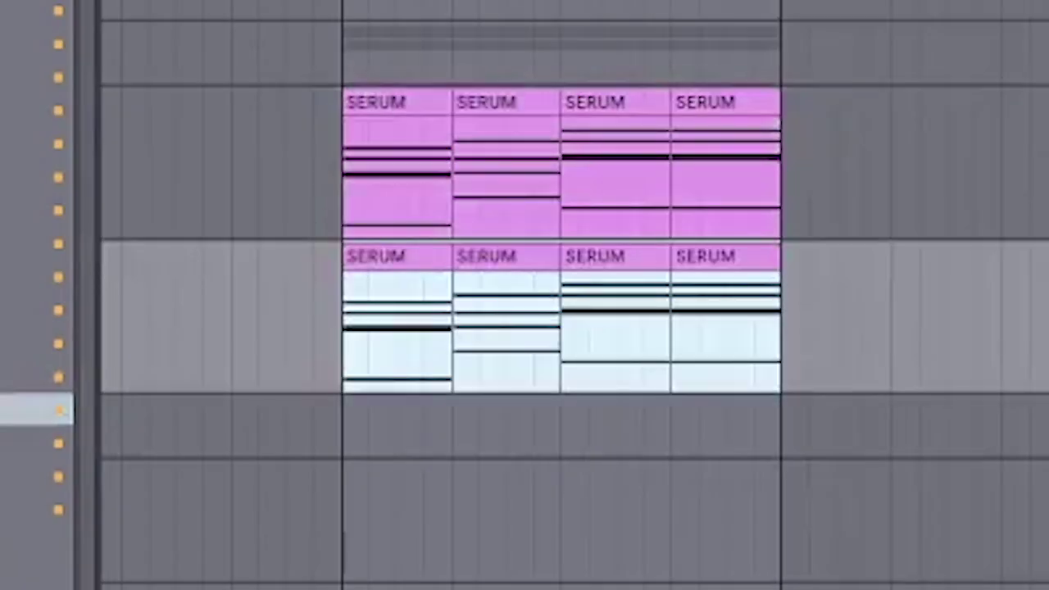
{"action": "left_click", "coordinate": [348, 192]}
{"action": "key", "text": "space"}
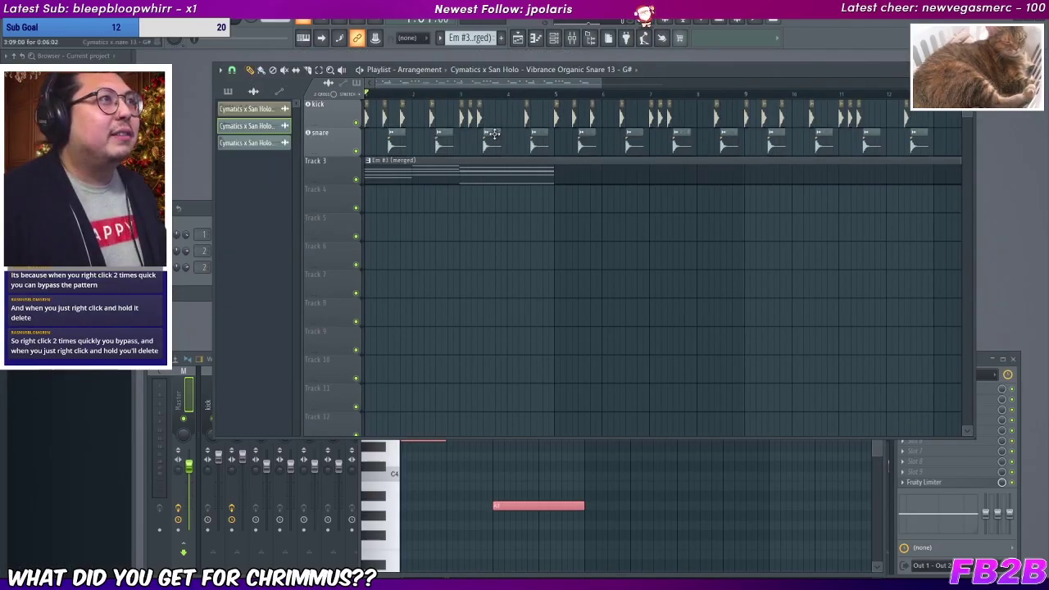
Step: Return to FL Studio and try to erase the snare clip in bar 2 of the playlist
{"action": "left_click", "coordinate": [494, 110]}
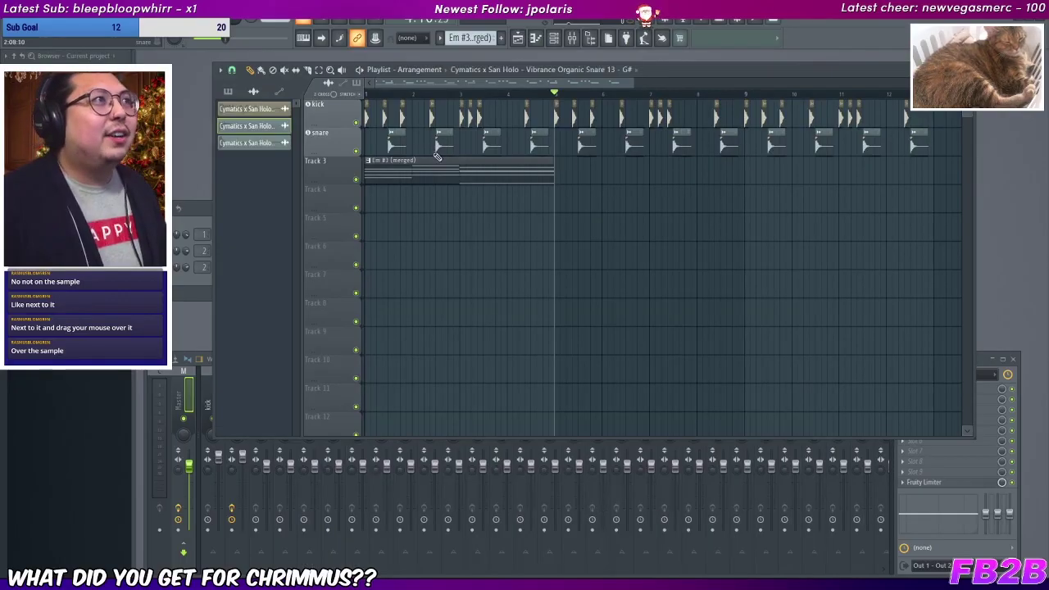
{"action": "right_click", "coordinate": [432, 143]}
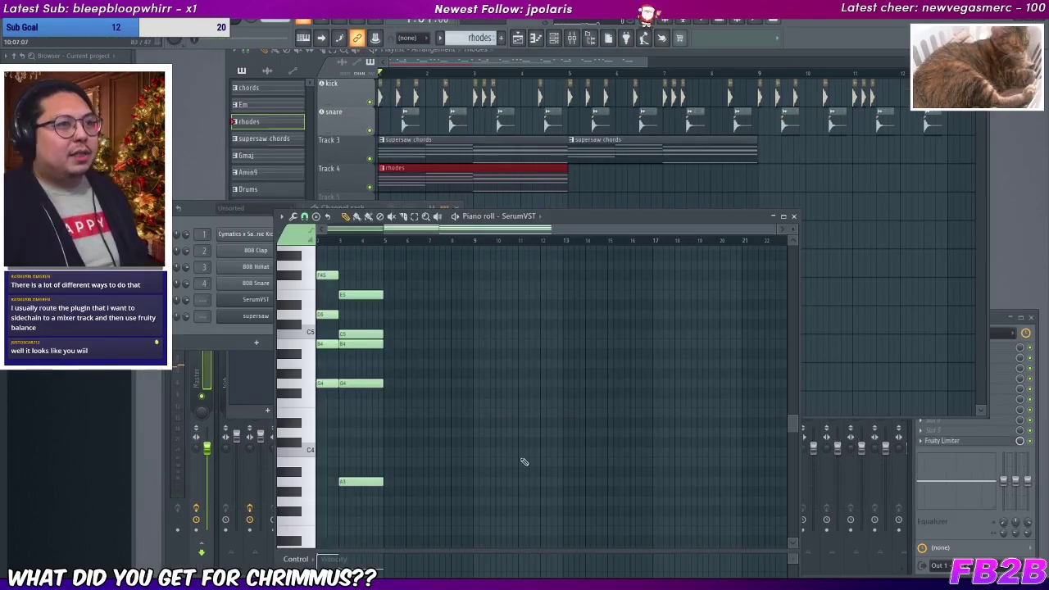
Step: Check the rhodes notes and the initialized Serum instance, and switch the empty SerumVST piano roll to another channel
{"action": "scroll", "coordinate": [581, 437], "scroll_direction": "down", "scroll_amount": 1}
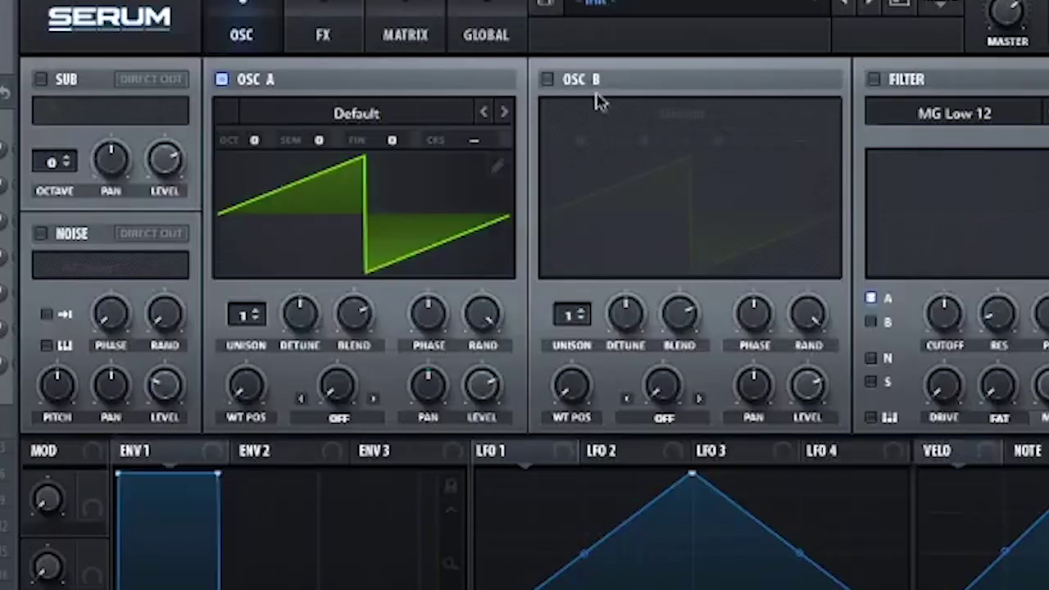
{"action": "left_click", "coordinate": [597, 105]}
{"action": "left_click", "coordinate": [631, 553]}
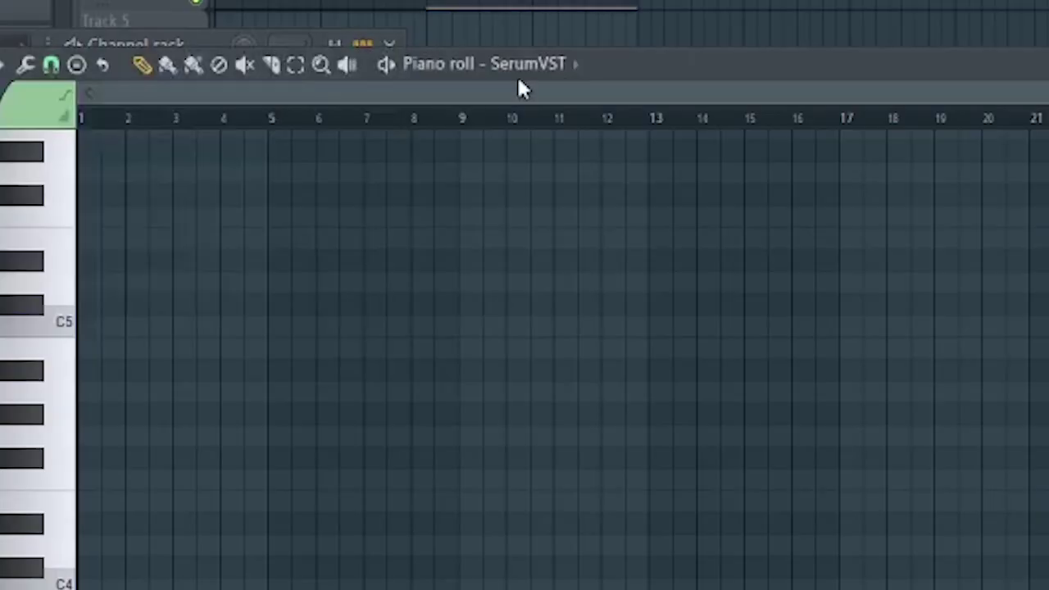
{"action": "left_click", "coordinate": [532, 65]}
{"action": "left_click", "coordinate": [574, 339]}
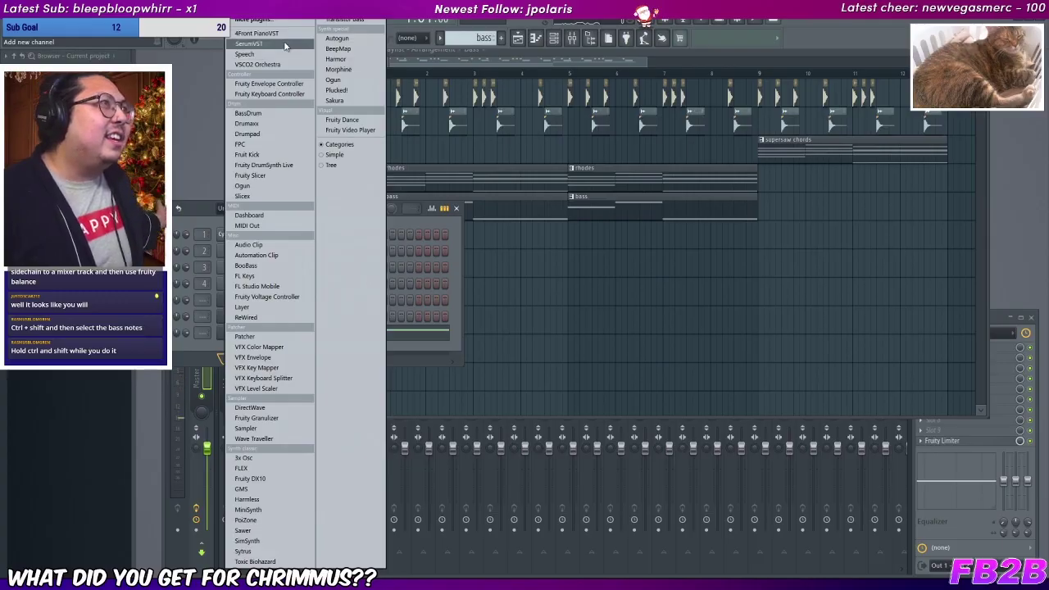
Step: Add another SerumVST channel for the lead and advance from the Key-03_sq toast preset to the next one
{"action": "left_click", "coordinate": [284, 44]}
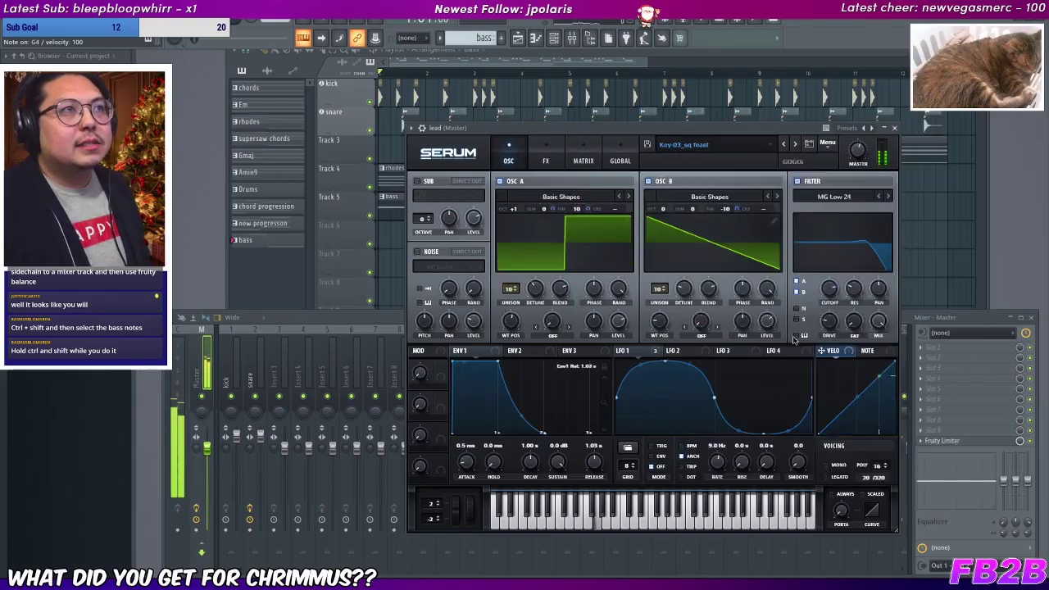
{"action": "left_click", "coordinate": [794, 145]}
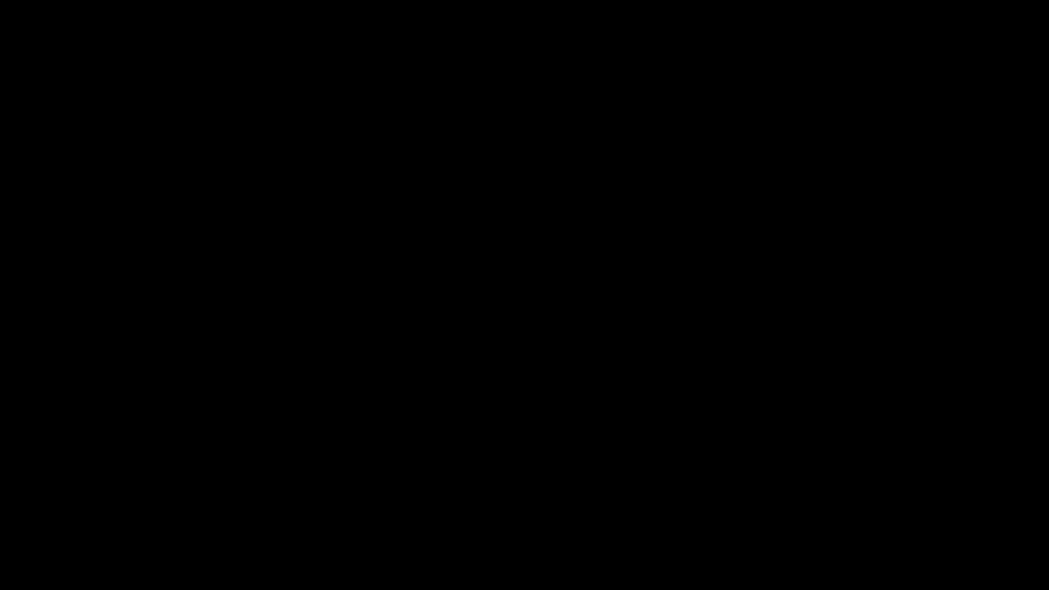
Step: Erase the E5 note at bar 1 and the note at bar 3 from the lead piano roll
{"action": "right_click", "coordinate": [402, 392]}
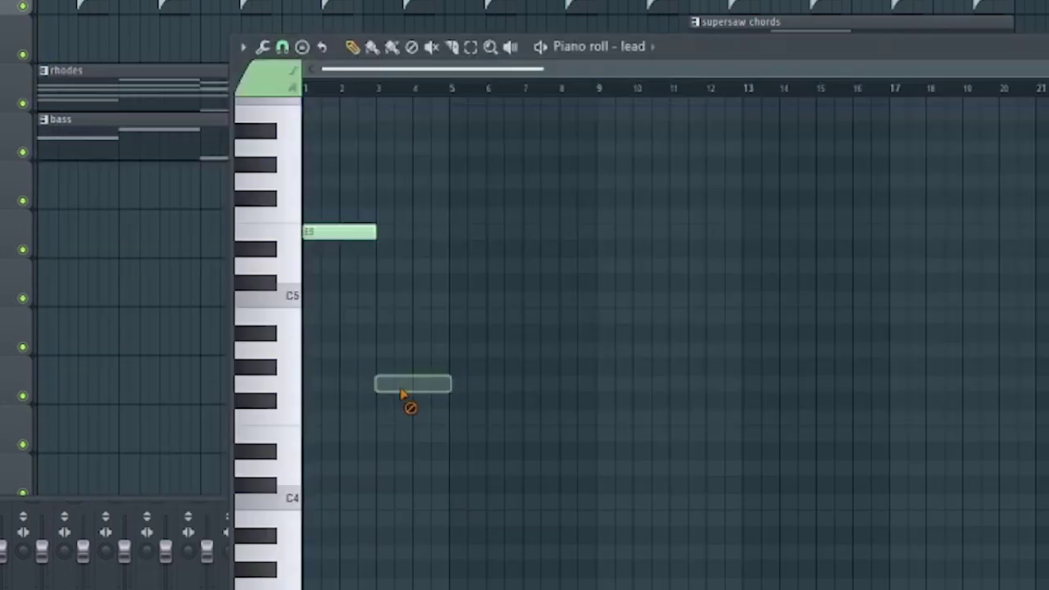
{"action": "right_click", "coordinate": [342, 227]}
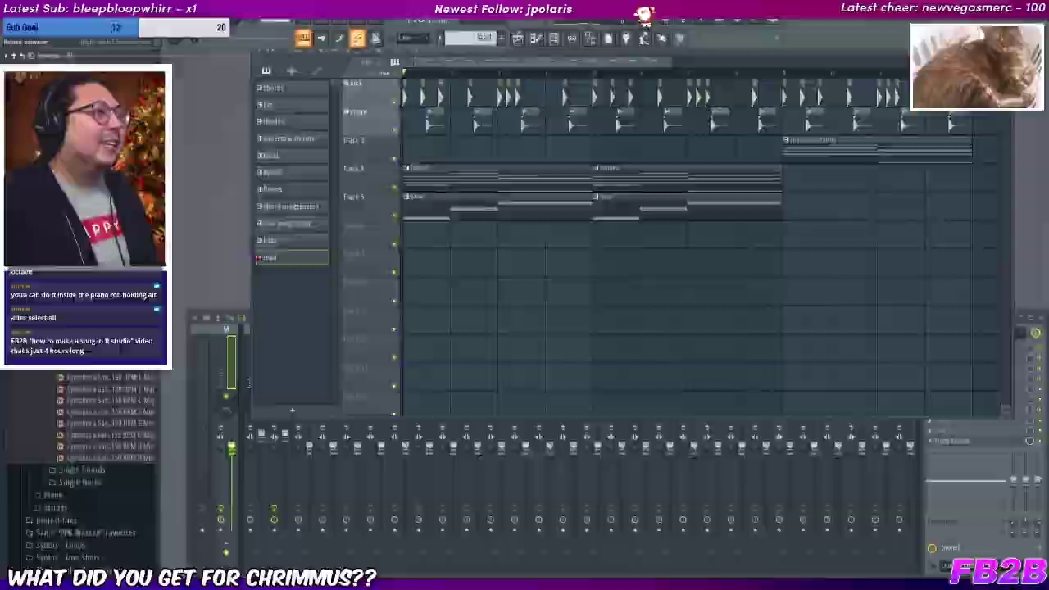
Step: Add the Cymatics Vibrance Electric Guitar Loop 35 sample from the browser to the playlist and close its channel settings
{"action": "left_click_drag", "start_coordinate": [108, 401], "coordinate": [290, 324]}
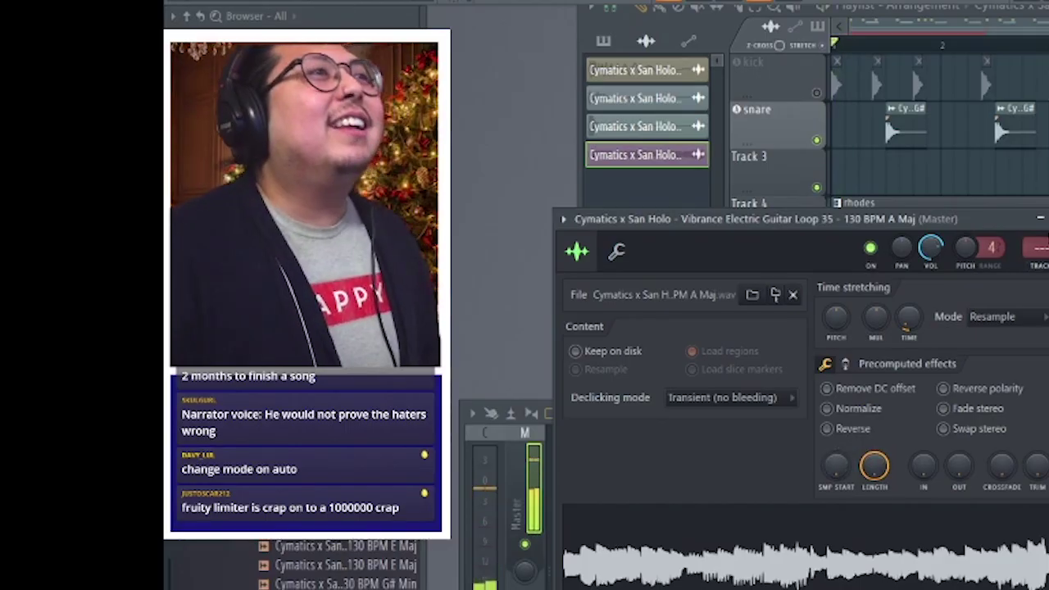
{"action": "left_click", "coordinate": [679, 211]}
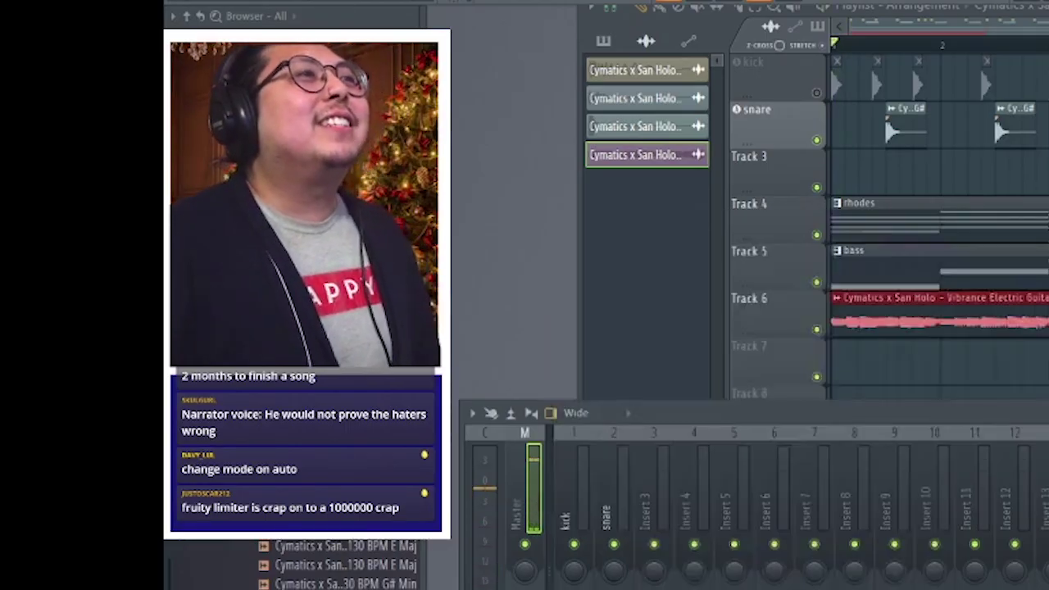
Step: Practise removing the guitar loop clip from Track 6 and placing it again at bar 1
{"action": "right_click", "coordinate": [601, 371]}
{"action": "left_click", "coordinate": [328, 379]}
{"action": "left_click_drag", "start_coordinate": [288, 260], "coordinate": [268, 261]}
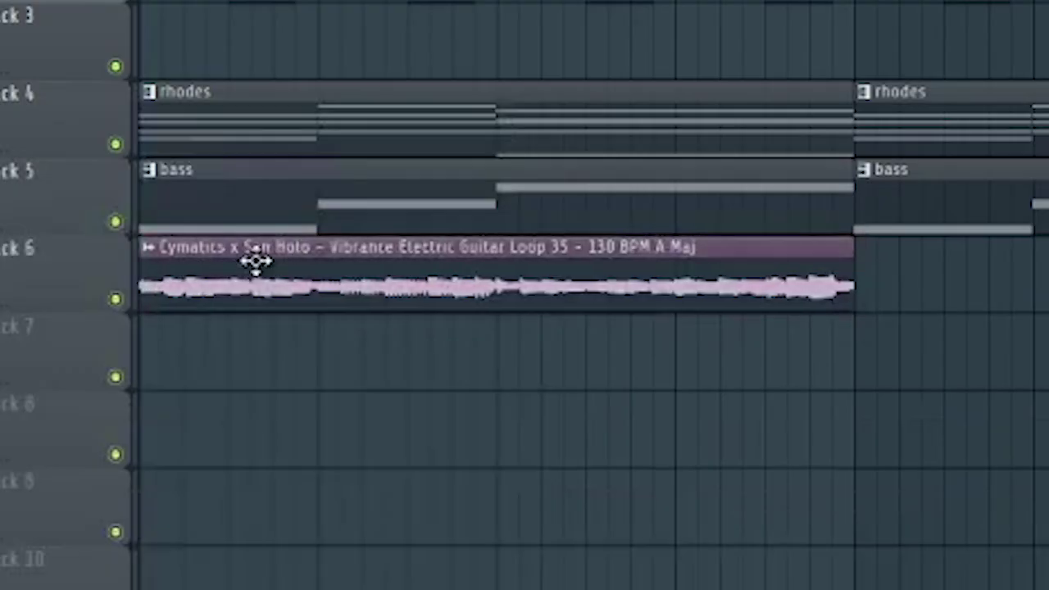
{"action": "right_click", "coordinate": [256, 261]}
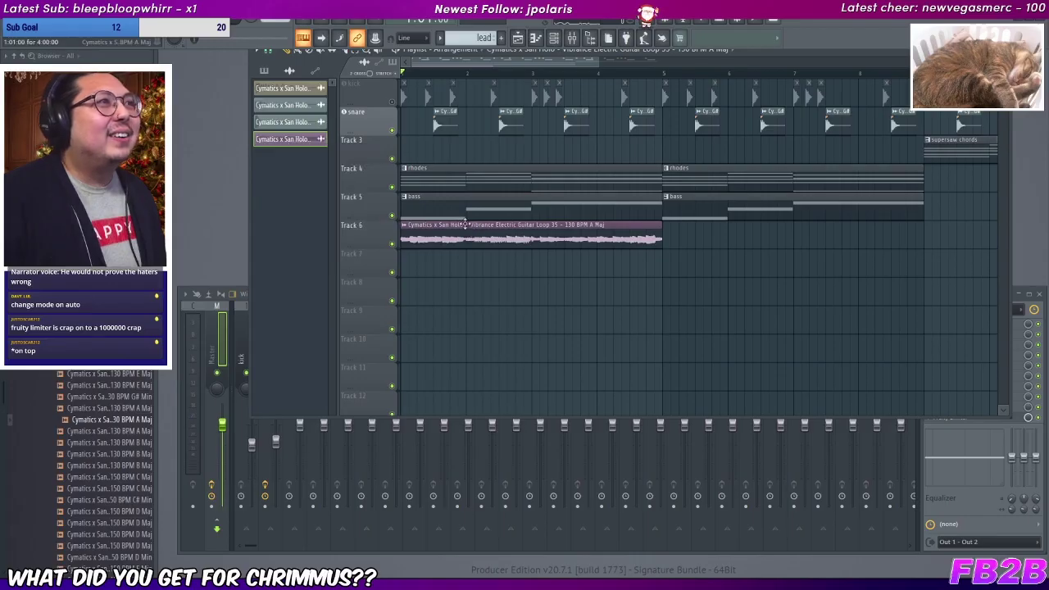
Step: Zoom the playlist in on the guitar loop and rhodes clips and back out
{"action": "right_click", "coordinate": [476, 224], "text": "ctrl"}
{"action": "right_click", "coordinate": [473, 285], "text": "ctrl"}
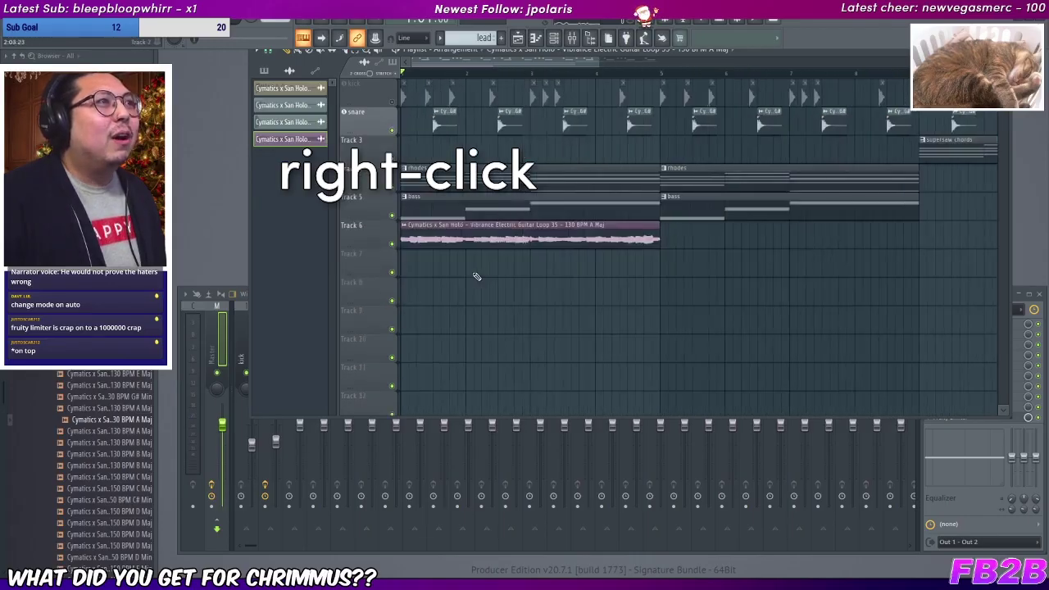
{"action": "right_click", "coordinate": [503, 203], "text": "ctrl"}
{"action": "right_click", "coordinate": [496, 182], "text": "ctrl"}
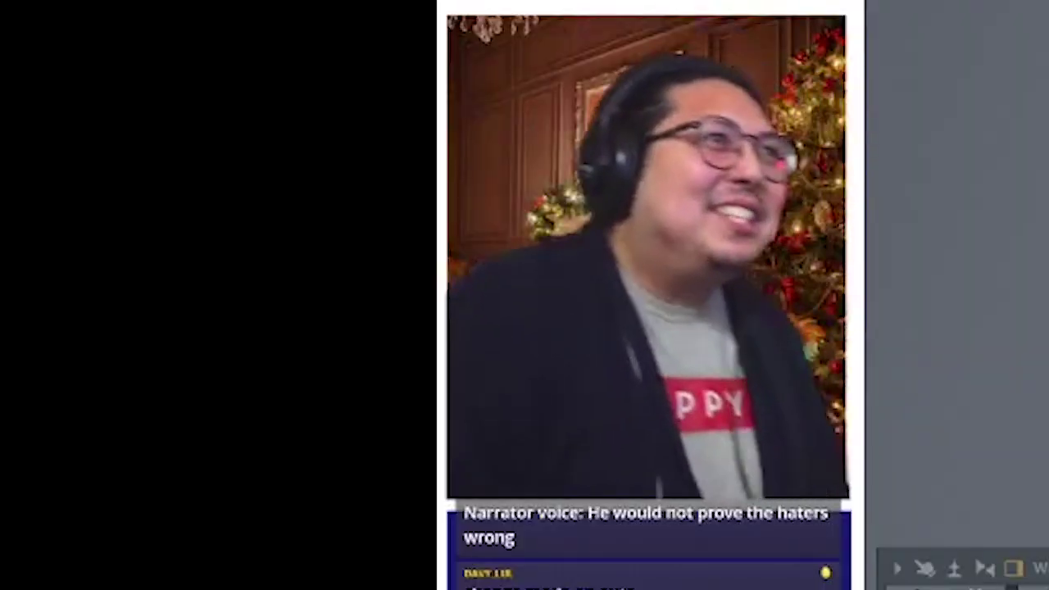
{"action": "scroll", "coordinate": [513, 174], "scroll_direction": "down", "scroll_amount": 10}
{"action": "scroll", "coordinate": [514, 175], "scroll_direction": "down", "scroll_amount": 8}
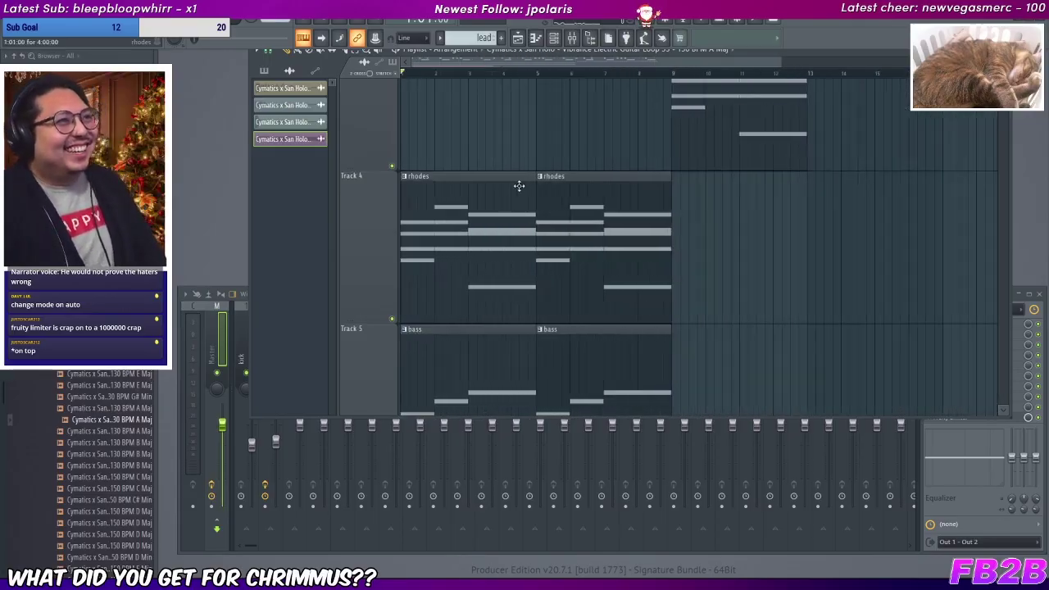
Step: Place the guitar loop clip on Track 6, shift it toward bar 1, and repeat deleting and re-adding it
{"action": "right_click", "coordinate": [471, 311]}
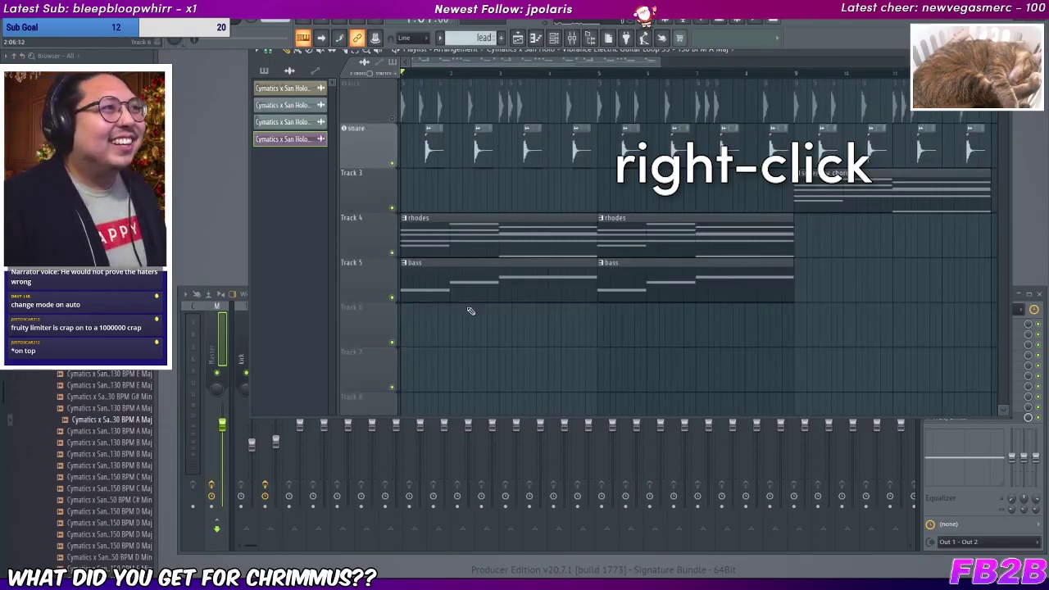
{"action": "left_click_drag", "start_coordinate": [471, 311], "coordinate": [381, 312]}
{"action": "right_click", "coordinate": [472, 313]}
{"action": "left_click", "coordinate": [186, 336]}
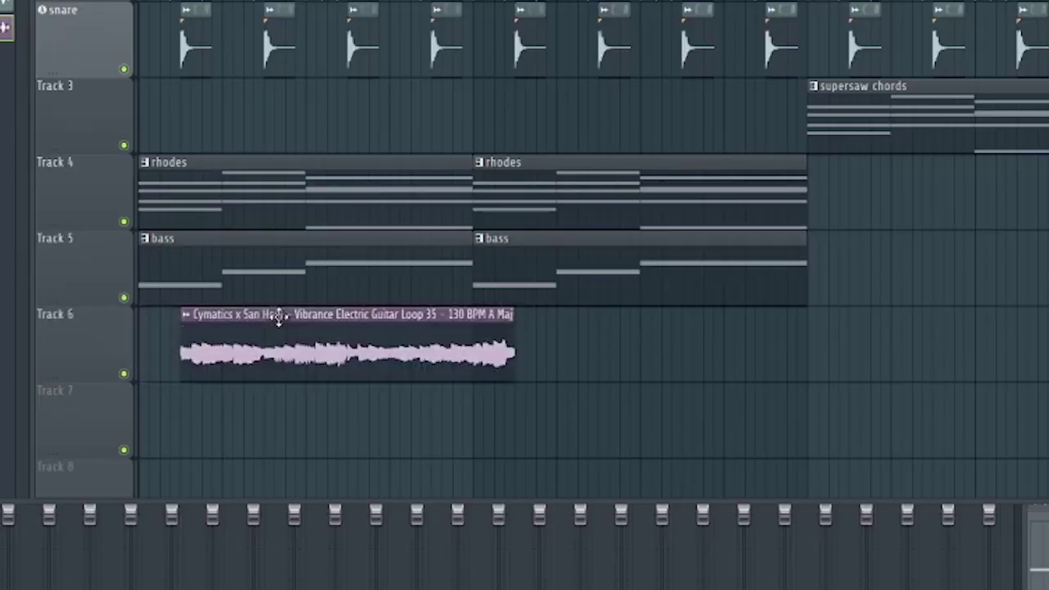
{"action": "left_click_drag", "start_coordinate": [276, 317], "coordinate": [225, 323]}
{"action": "right_click", "coordinate": [246, 365]}
{"action": "left_click", "coordinate": [237, 338]}
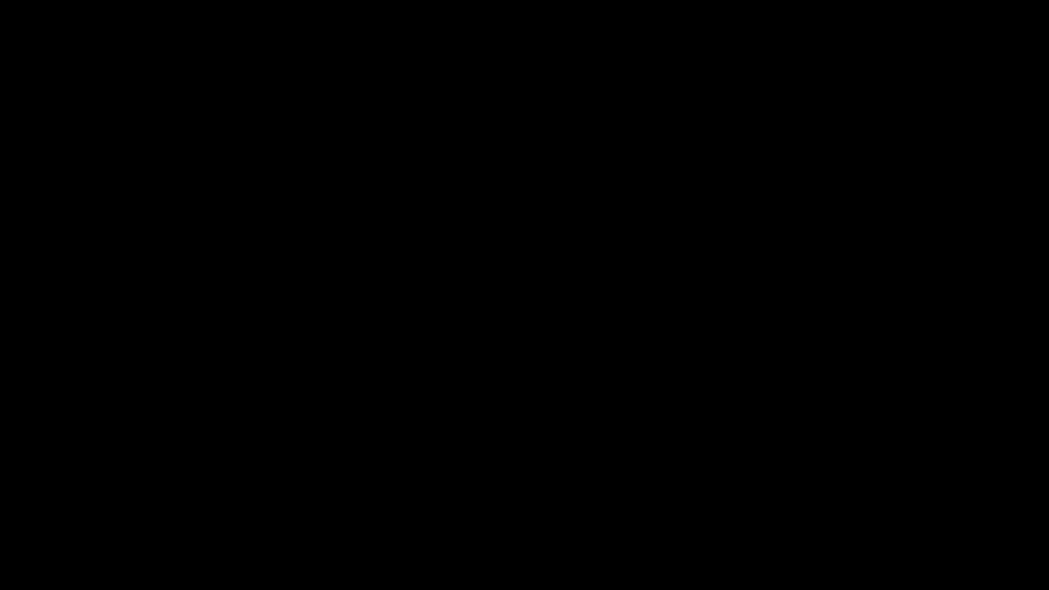
Step: Switch to Windows Settings and search the installed apps for "FL S"
{"action": "left_click", "coordinate": [353, 179]}
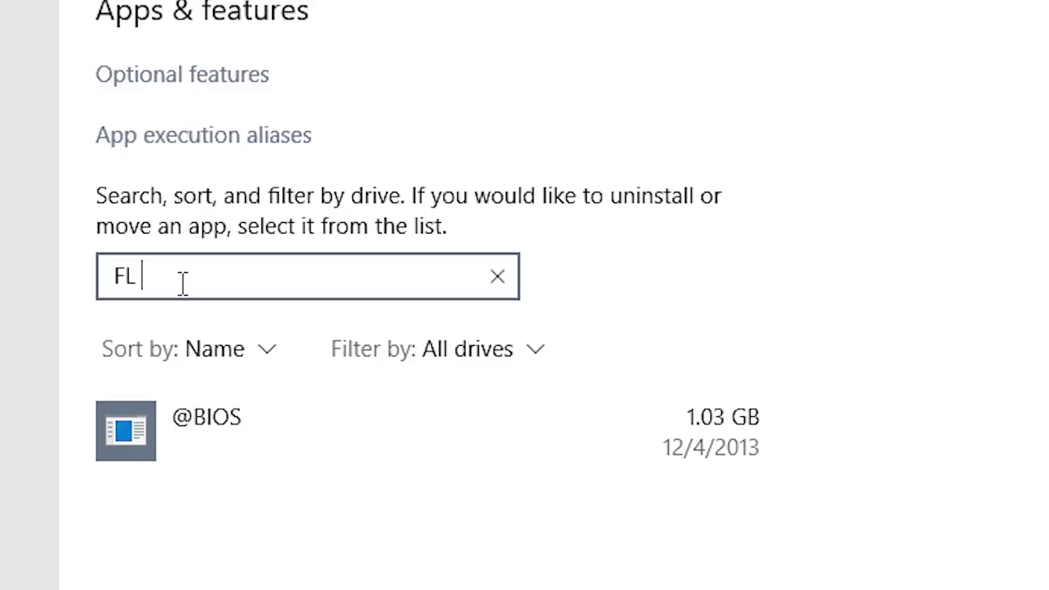
{"action": "type", "text": "S"}
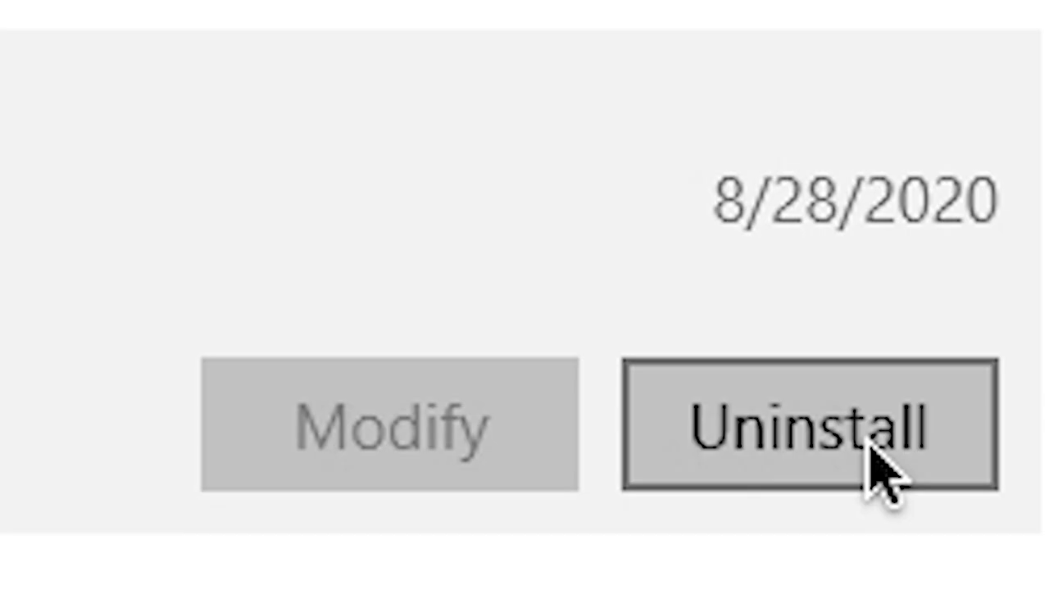
Step: Start the uninstall of the found app, leave it, and close the guitar loop's channel settings in FL Studio
{"action": "left_click", "coordinate": [880, 480]}
{"action": "left_click", "coordinate": [1032, 316]}
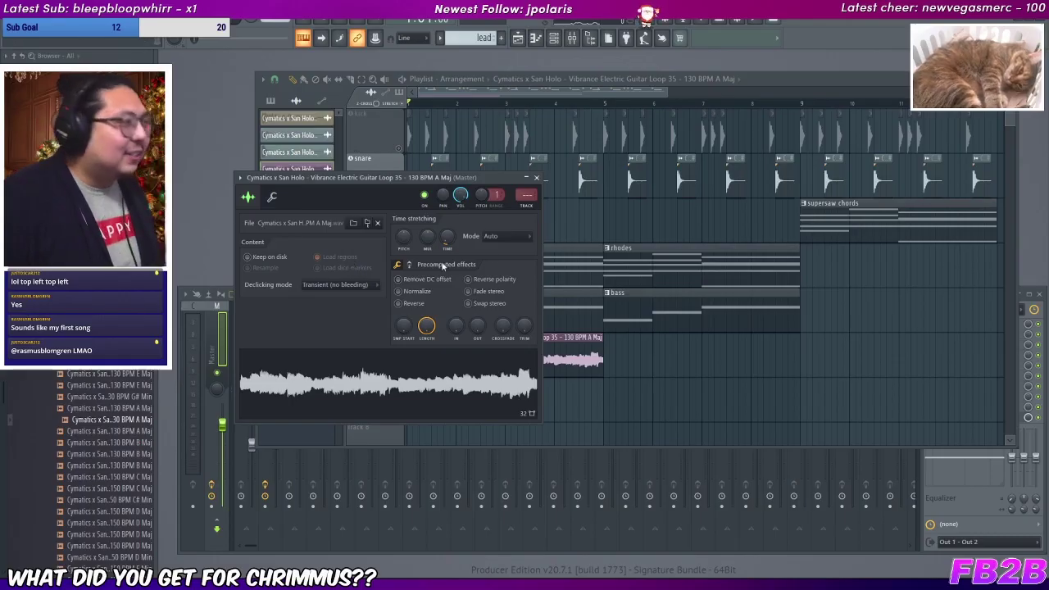
{"action": "left_click", "coordinate": [536, 178]}
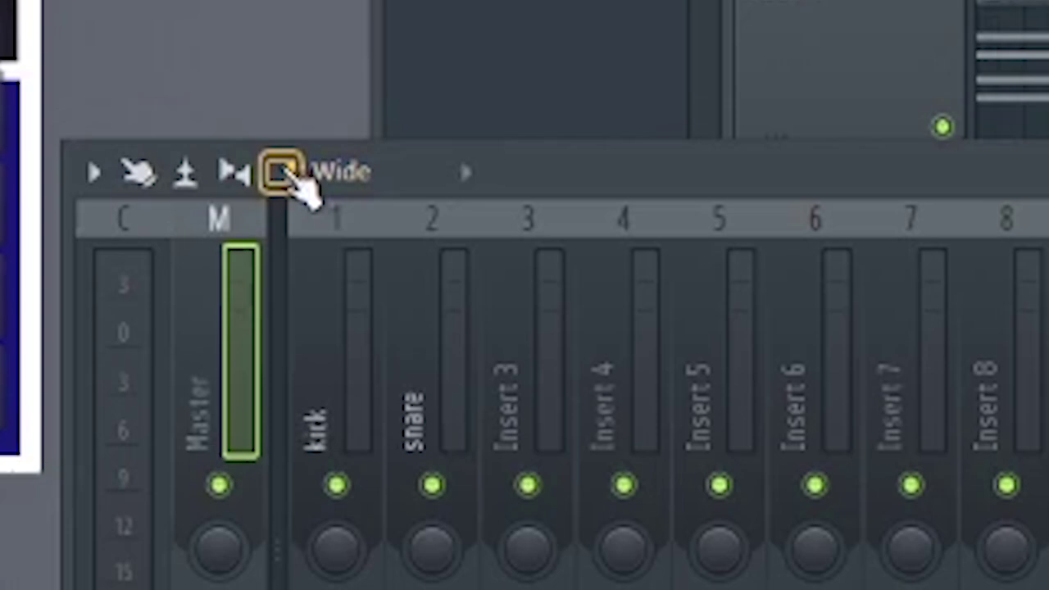
Step: Try the Compact mixer layout, and set the layout to Compact 2
{"action": "left_click", "coordinate": [352, 172]}
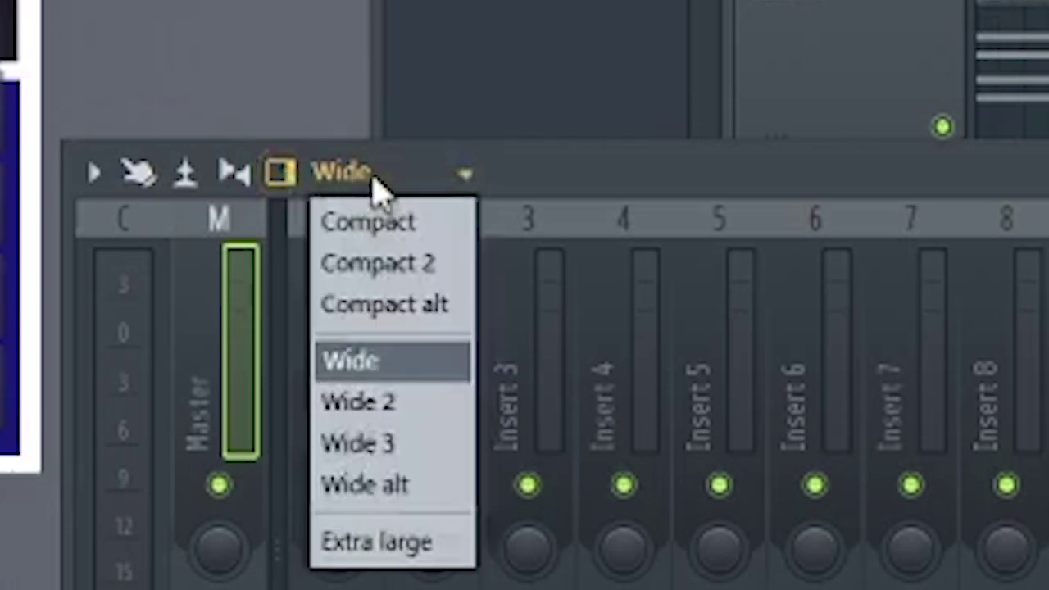
{"action": "left_click", "coordinate": [368, 220]}
{"action": "left_click", "coordinate": [364, 173]}
{"action": "left_click", "coordinate": [365, 262]}
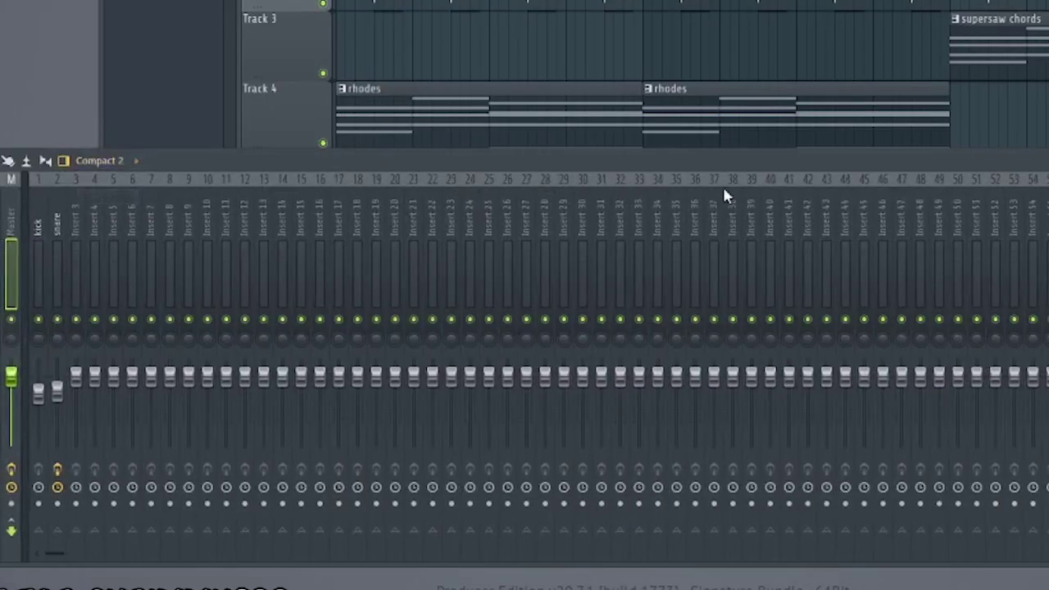
Step: Reposition the mixer, look through its insert tracks, and close it
{"action": "left_click_drag", "start_coordinate": [915, 166], "coordinate": [862, 154]}
{"action": "scroll", "coordinate": [912, 270], "scroll_direction": "down", "scroll_amount": 4}
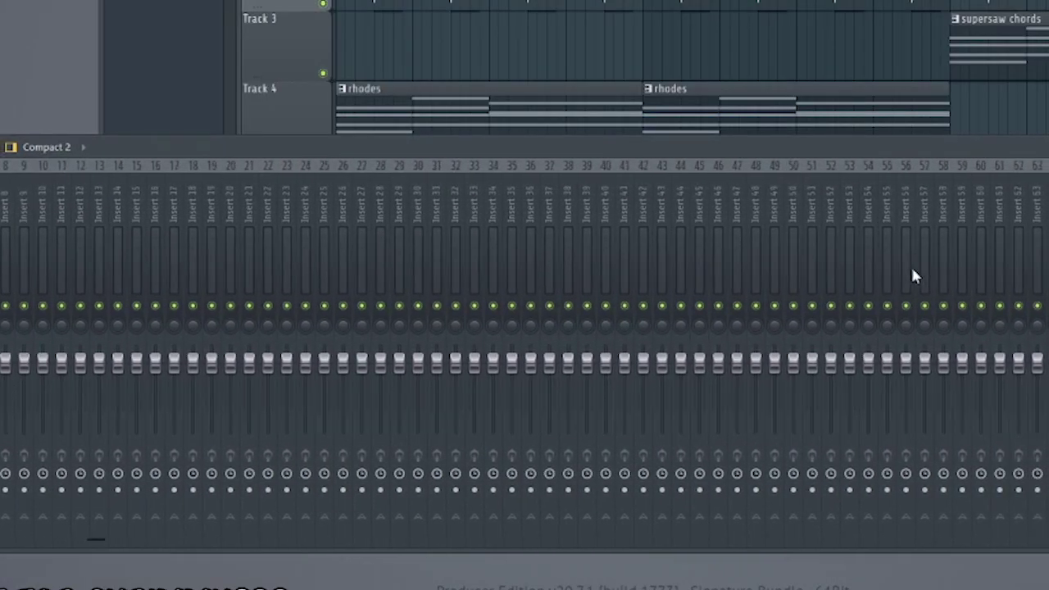
{"action": "scroll", "coordinate": [904, 464], "scroll_direction": "down", "scroll_amount": 3}
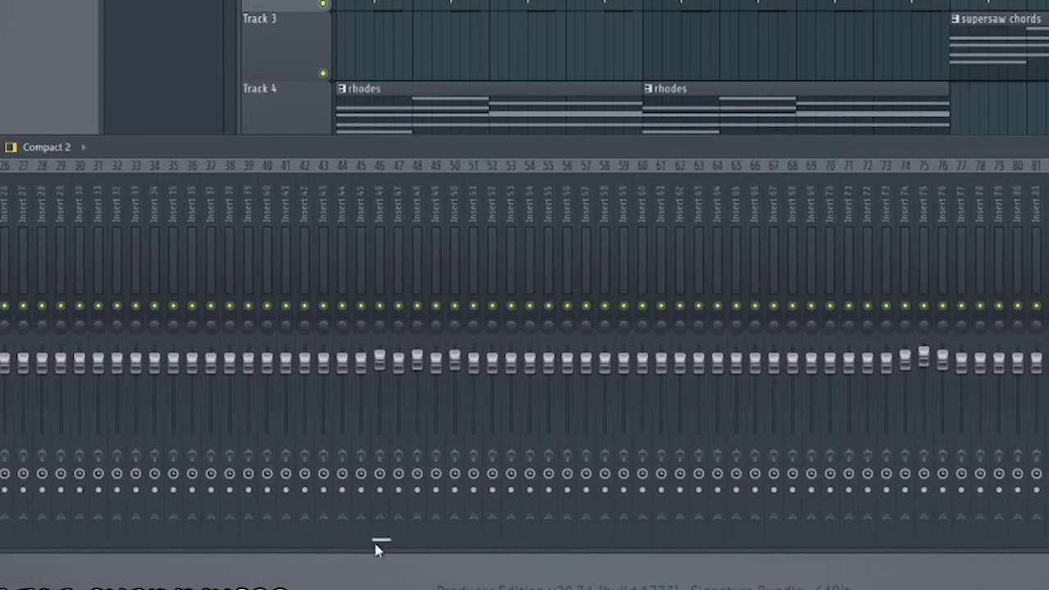
{"action": "left_click_drag", "start_coordinate": [375, 545], "coordinate": [389, 545]}
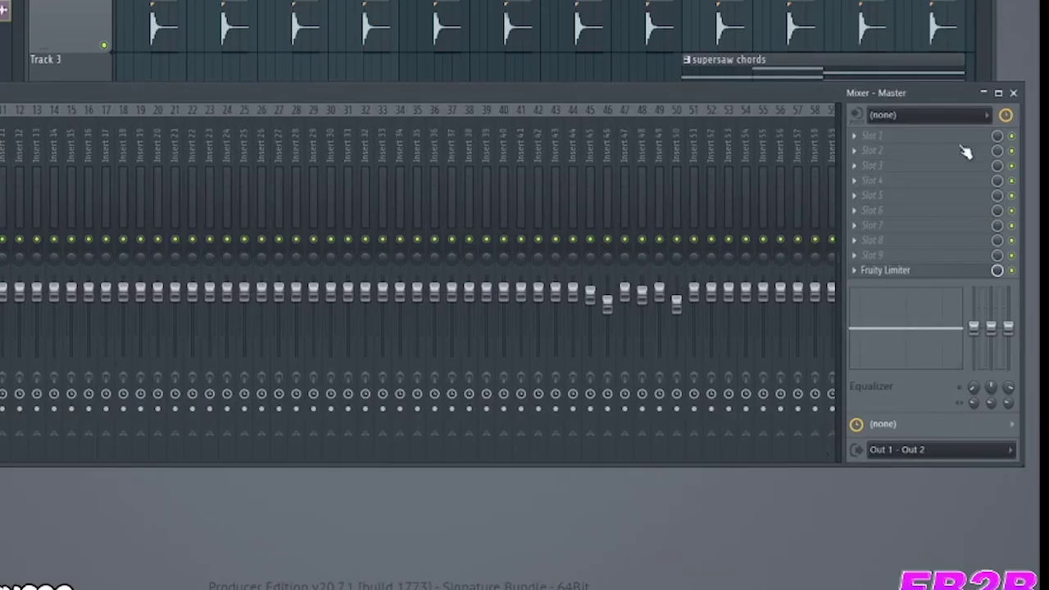
{"action": "left_click", "coordinate": [1013, 93]}
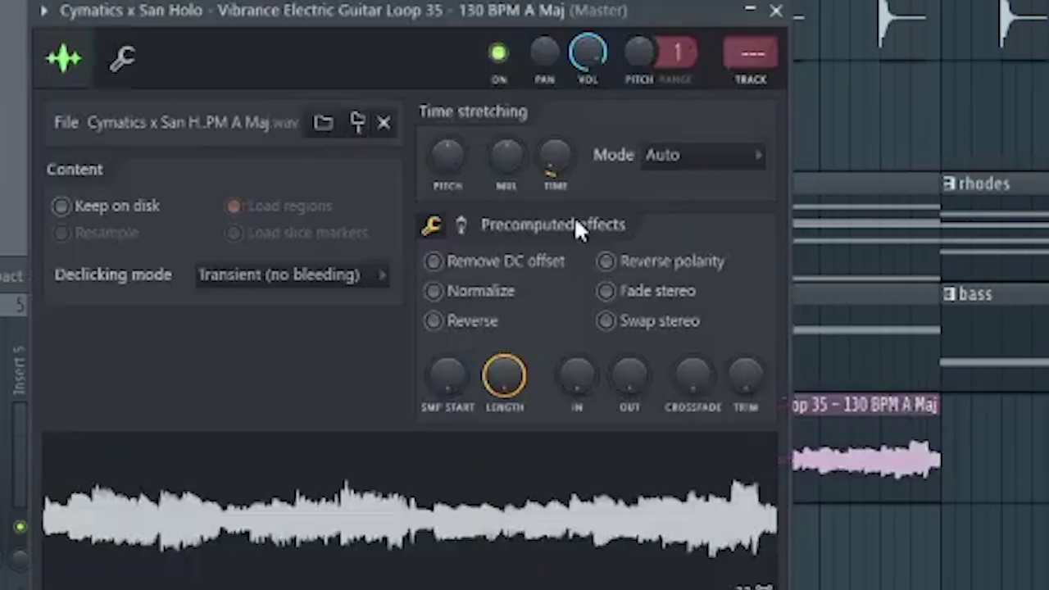
Step: Open the guitar loop's time-stretching mode choices, and place copies of its one-bar clip along Track 6
{"action": "left_click", "coordinate": [709, 157]}
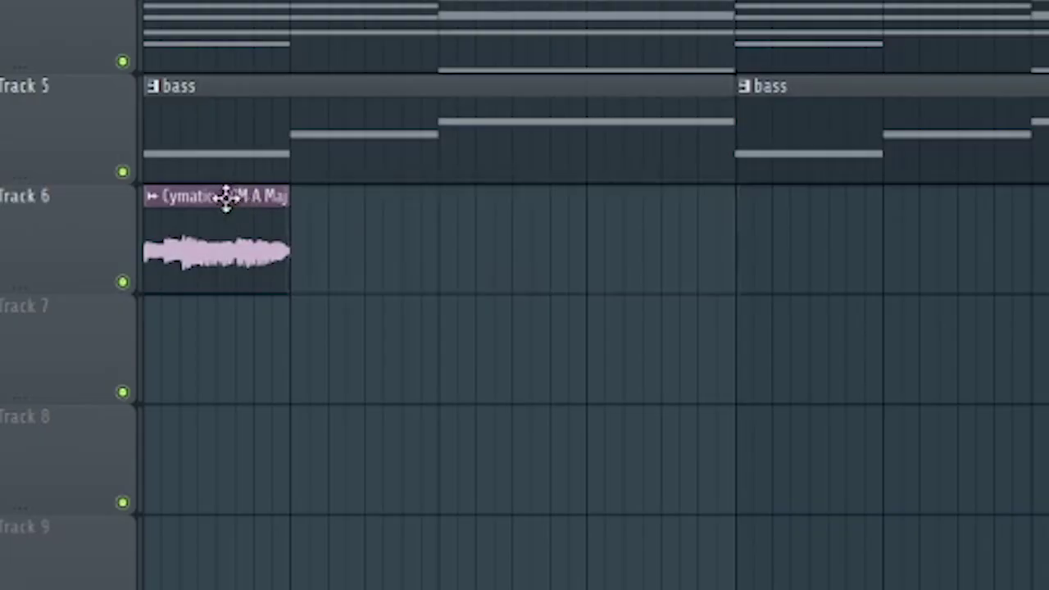
{"action": "left_click_drag", "start_coordinate": [227, 202], "coordinate": [386, 222]}
{"action": "left_click_drag", "start_coordinate": [220, 195], "coordinate": [518, 218], "text": "shift"}
{"action": "left_click_drag", "start_coordinate": [581, 214], "coordinate": [664, 215]}
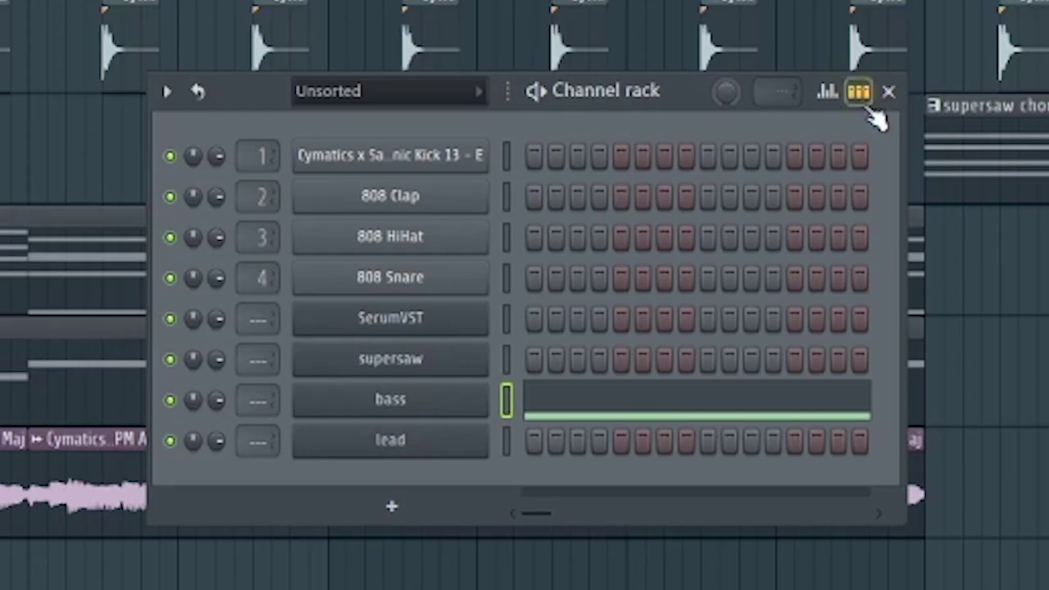
Step: Close the channel rack and move the guitar loop's channel settings window aside
{"action": "left_click", "coordinate": [887, 91]}
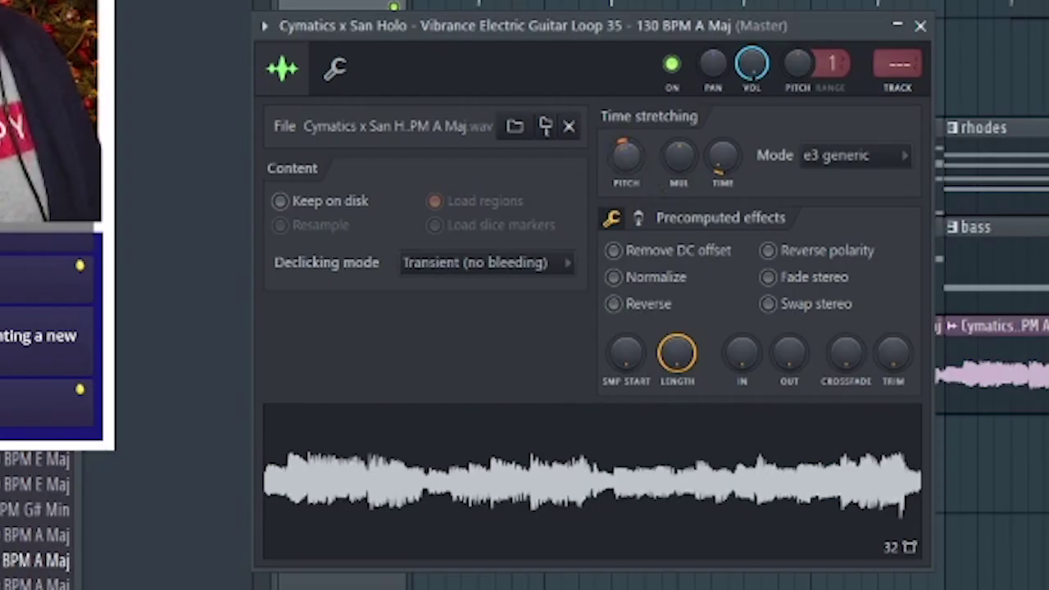
{"action": "left_click_drag", "start_coordinate": [582, 31], "coordinate": [849, 56]}
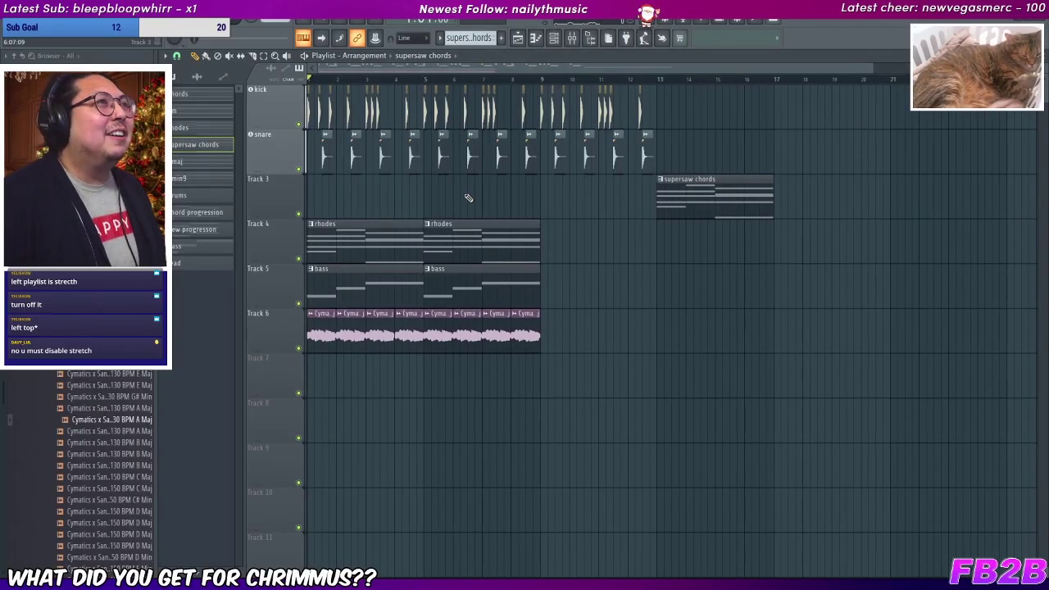
Step: Collapse the Dry guitar loops folder and look through the sample pack folders in the browser
{"action": "scroll", "coordinate": [468, 197], "scroll_direction": "down", "scroll_amount": 2}
{"action": "scroll", "coordinate": [62, 408], "scroll_direction": "up", "scroll_amount": 5}
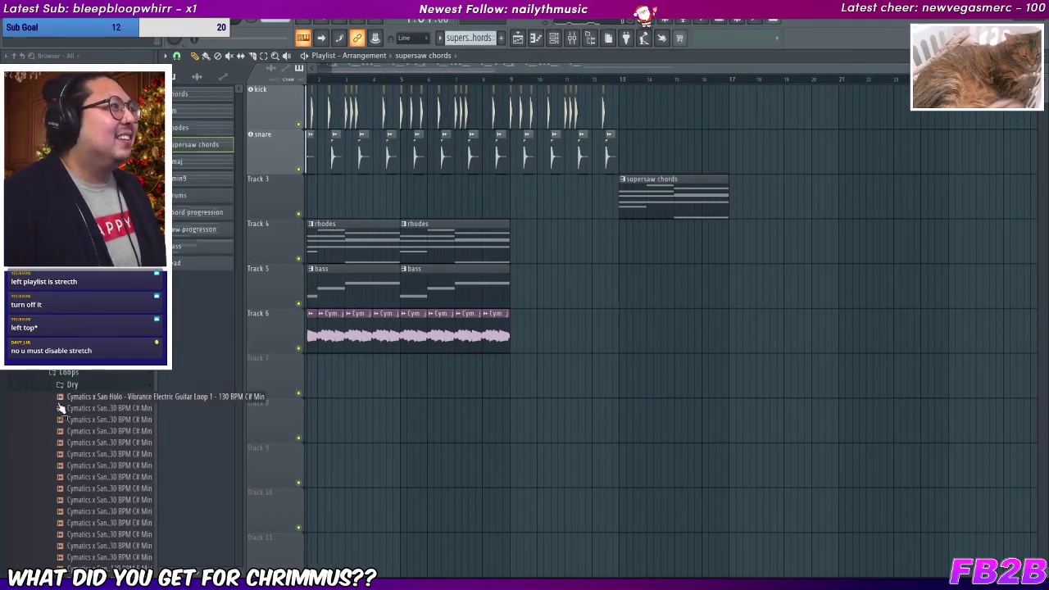
{"action": "left_click", "coordinate": [63, 384]}
{"action": "scroll", "coordinate": [54, 402], "scroll_direction": "down", "scroll_amount": 3}
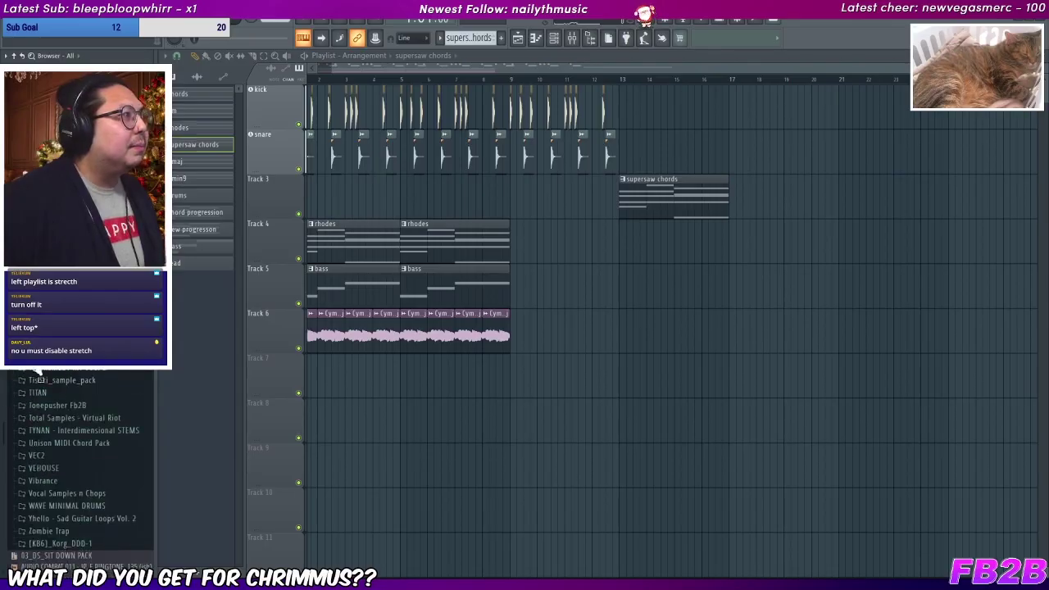
{"action": "scroll", "coordinate": [43, 382], "scroll_direction": "down", "scroll_amount": 2}
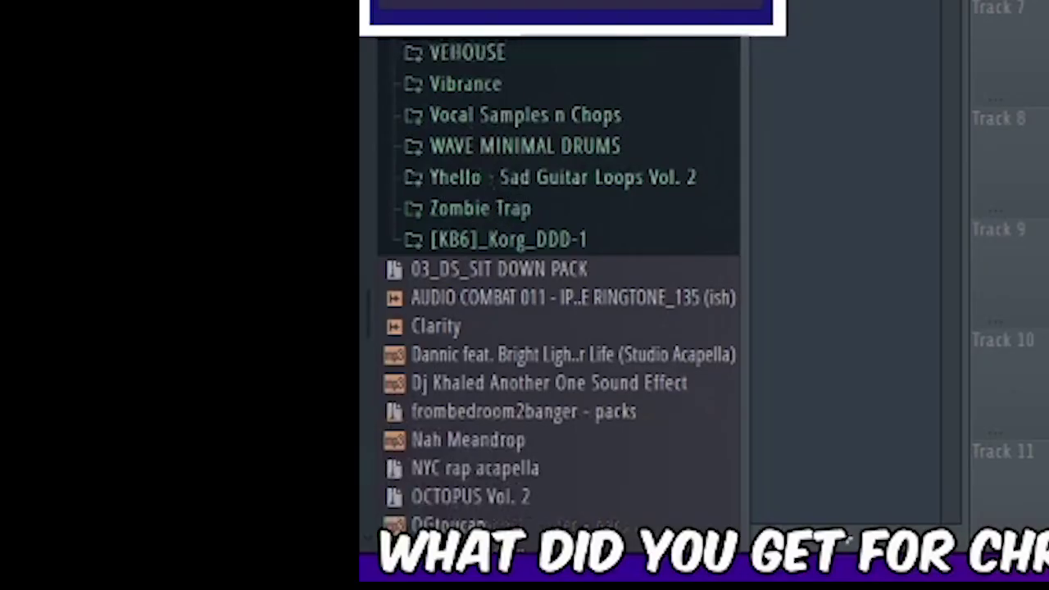
{"action": "scroll", "coordinate": [533, 93], "scroll_direction": "up", "scroll_amount": 4}
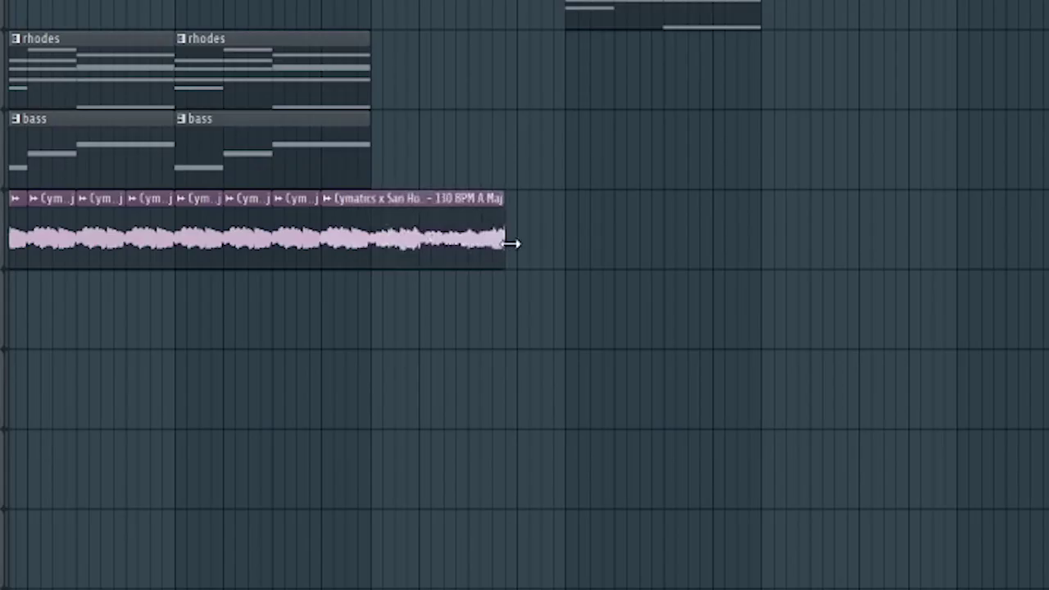
Step: Try stretching the last guitar loop clip on Track 6, and adjust the length of the copy at bar 16
{"action": "mouse_move", "coordinate": [515, 243]}
{"action": "left_mouse_down"}
{"action": "mouse_move", "coordinate": [962, 260]}
{"action": "mouse_move", "coordinate": [699, 238]}
{"action": "mouse_move", "coordinate": [515, 239]}
{"action": "left_mouse_up"}
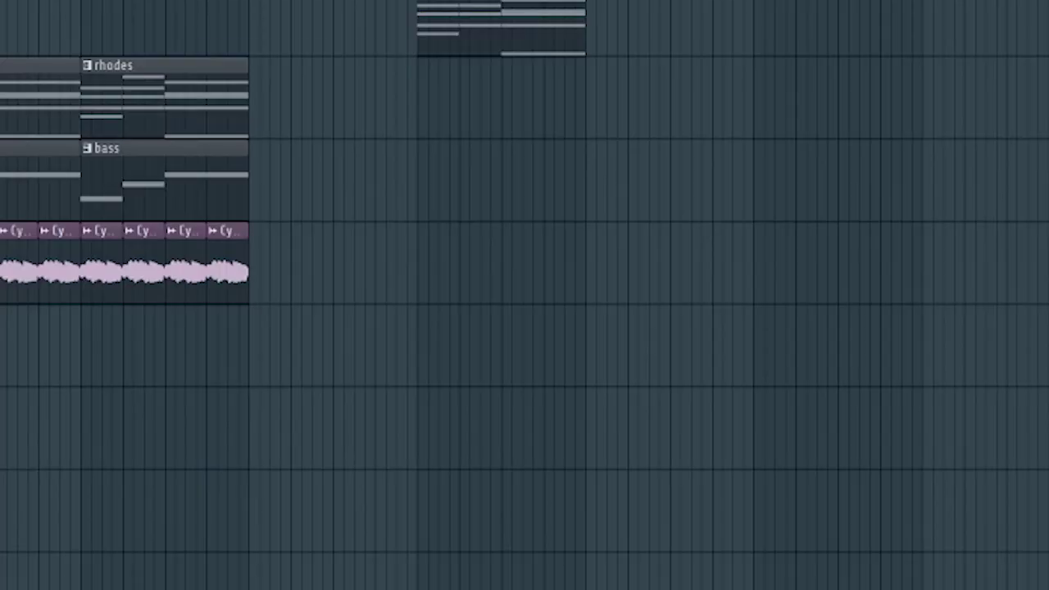
{"action": "left_click_drag", "start_coordinate": [811, 239], "coordinate": [283, 316]}
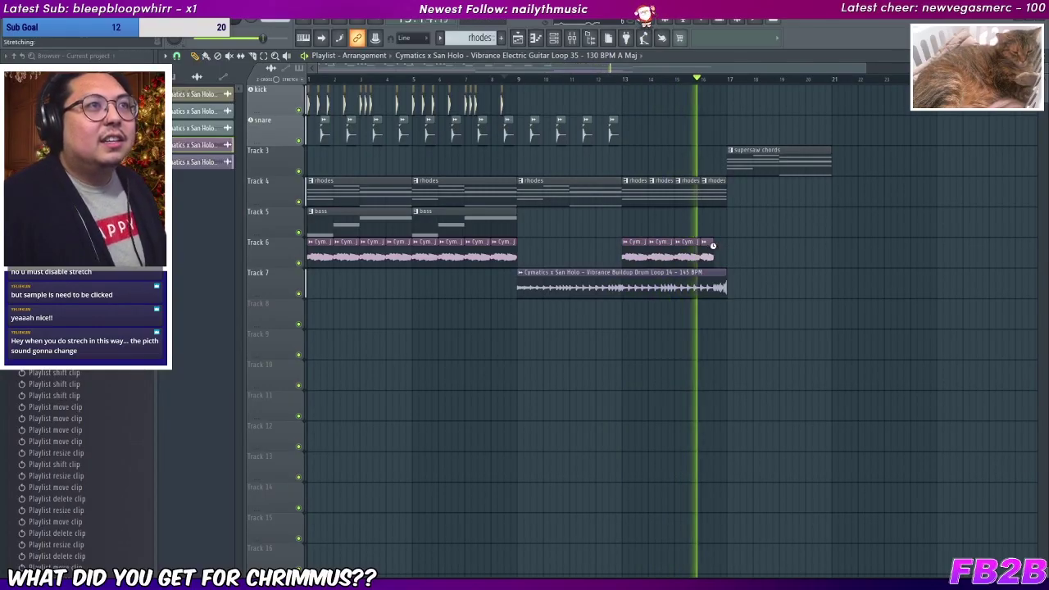
{"action": "left_click_drag", "start_coordinate": [713, 245], "coordinate": [715, 242]}
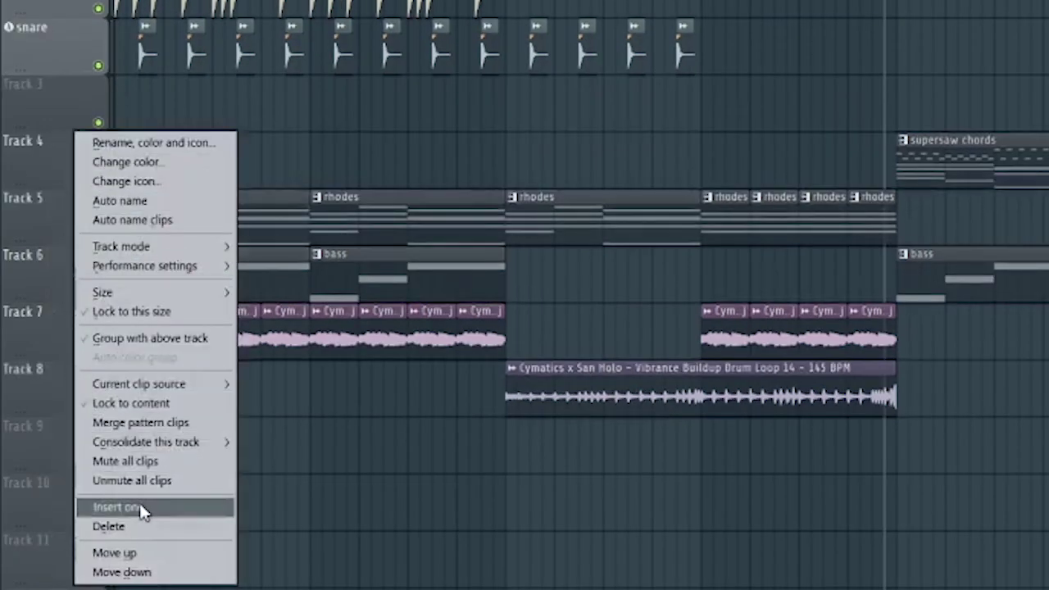
Step: Insert a track above the supersaw chords, place a one-shot sample on Track 3 at bar 17, and repeat it every beat
{"action": "left_click", "coordinate": [141, 508]}
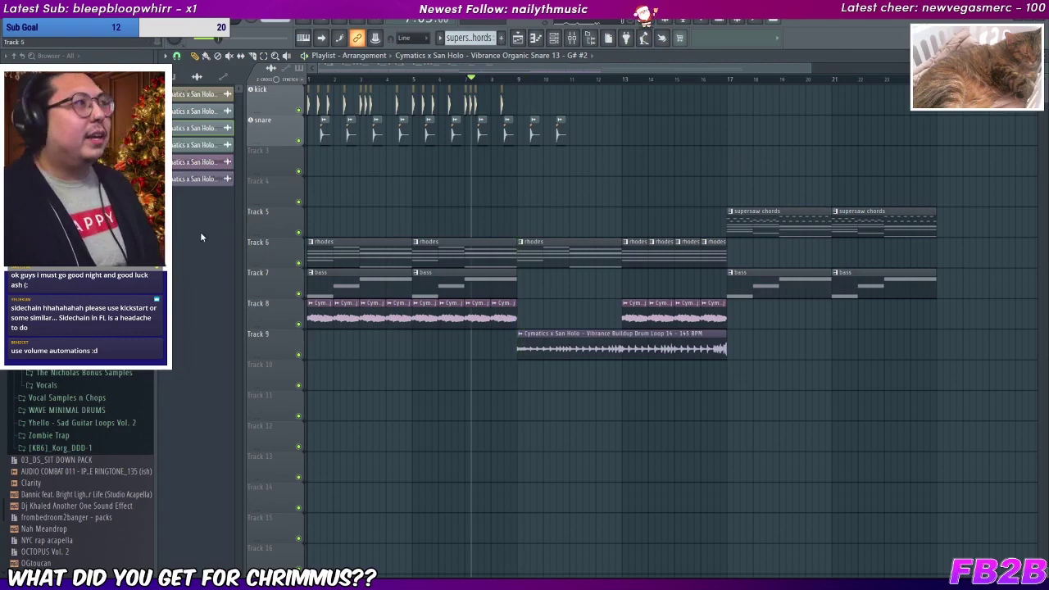
{"action": "scroll", "coordinate": [82, 467], "scroll_direction": "up", "scroll_amount": 4}
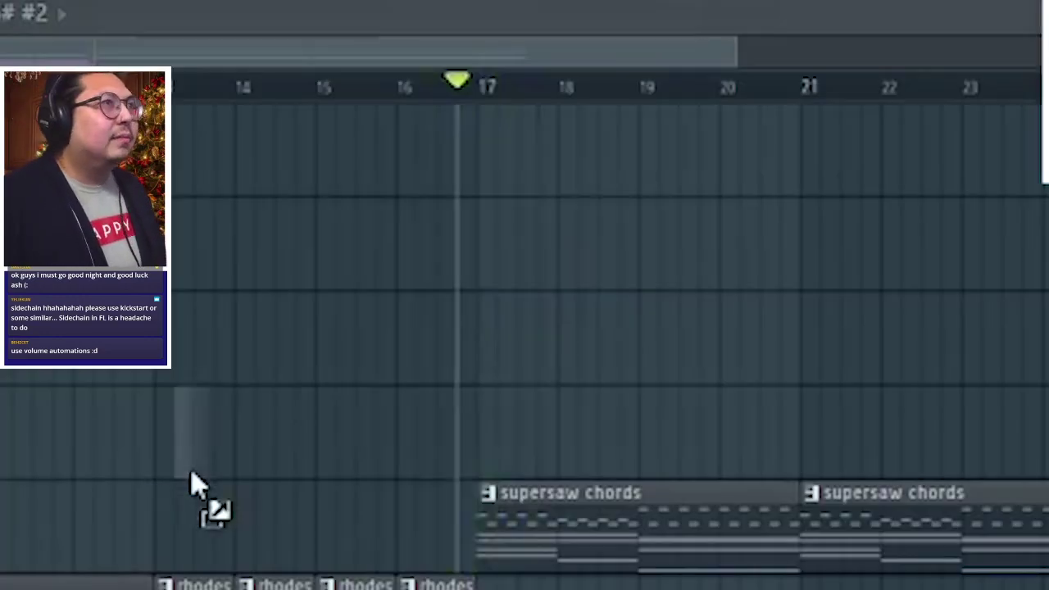
{"action": "left_click_drag", "start_coordinate": [632, 204], "coordinate": [728, 153]}
{"action": "left_click", "coordinate": [502, 360]}
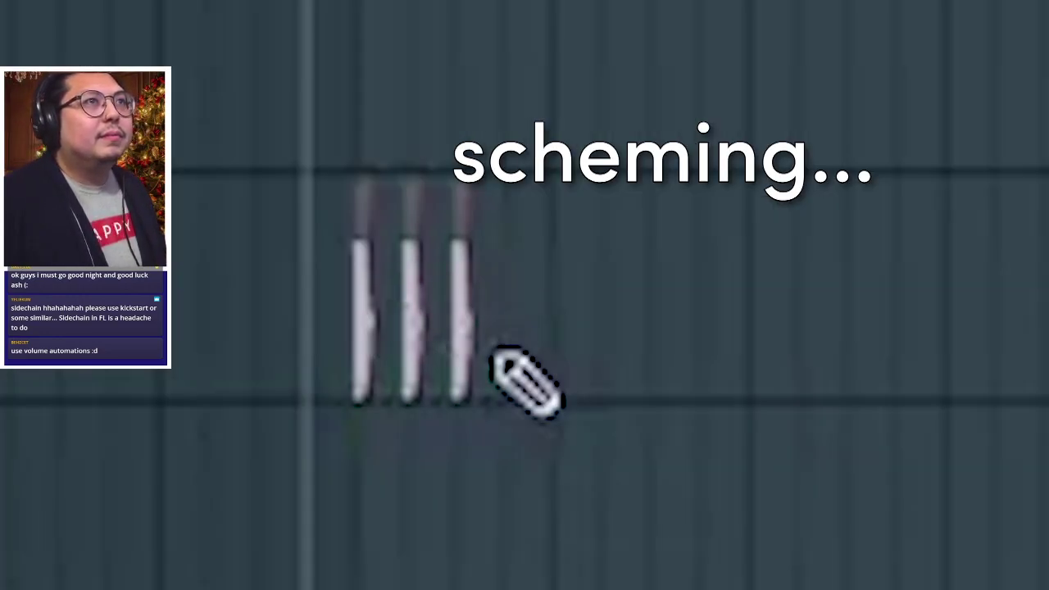
{"action": "left_click", "coordinate": [494, 354]}
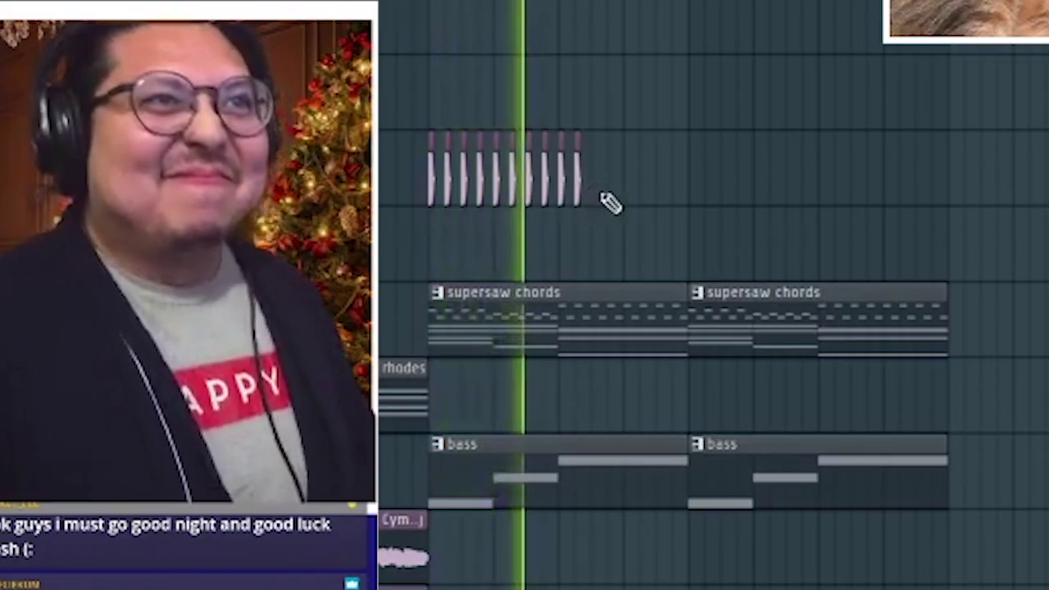
{"action": "left_click", "coordinate": [596, 192]}
{"action": "left_click", "coordinate": [608, 192]}
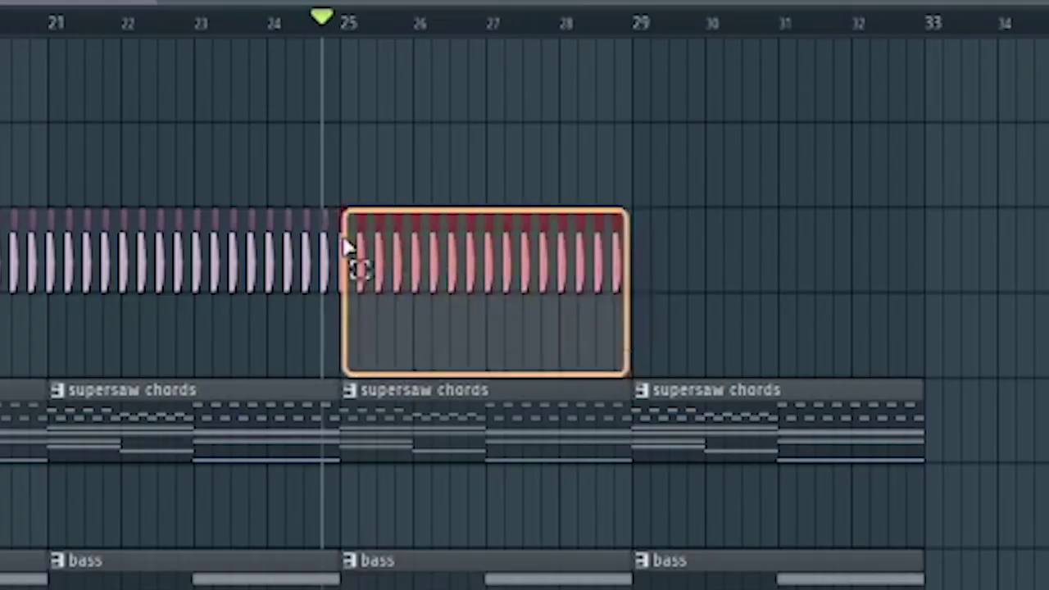
Step: Copy the selected block of one-shot clips from bars 25 to 28 and place it from bar 29 onward
{"action": "left_click_drag", "start_coordinate": [343, 237], "coordinate": [647, 223]}
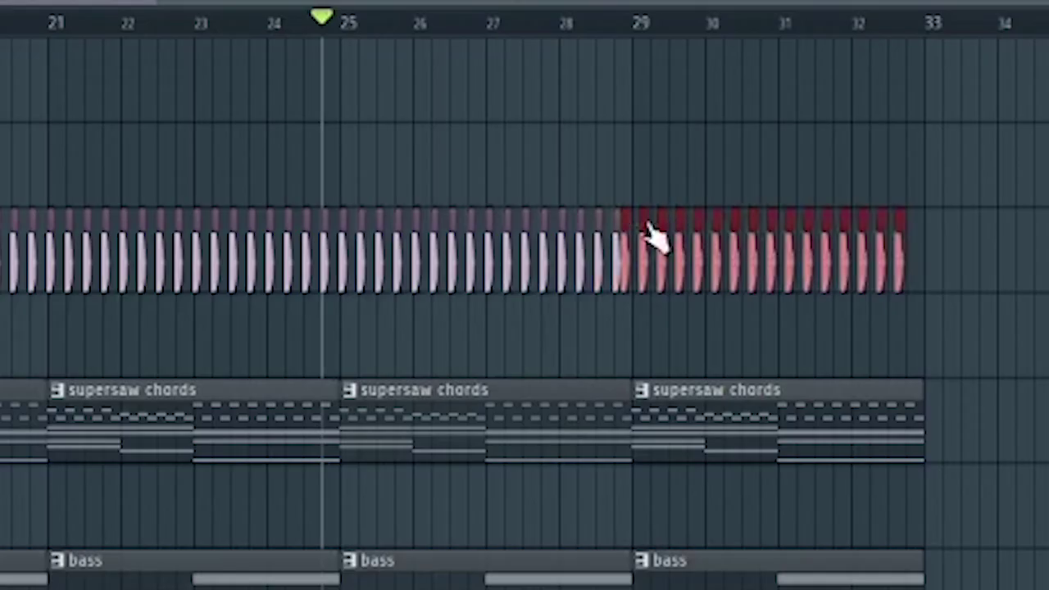
{"action": "scroll", "coordinate": [658, 134], "scroll_direction": "down", "scroll_amount": 2}
{"action": "scroll", "coordinate": [658, 306], "scroll_direction": "up", "scroll_amount": 8}
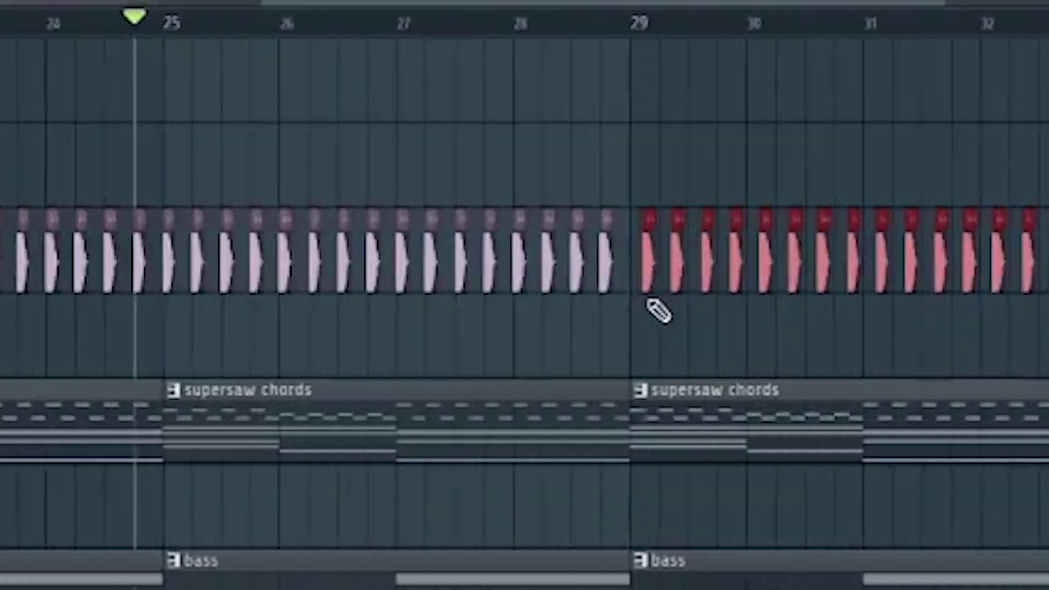
{"action": "scroll", "coordinate": [617, 237], "scroll_direction": "up", "scroll_amount": 2}
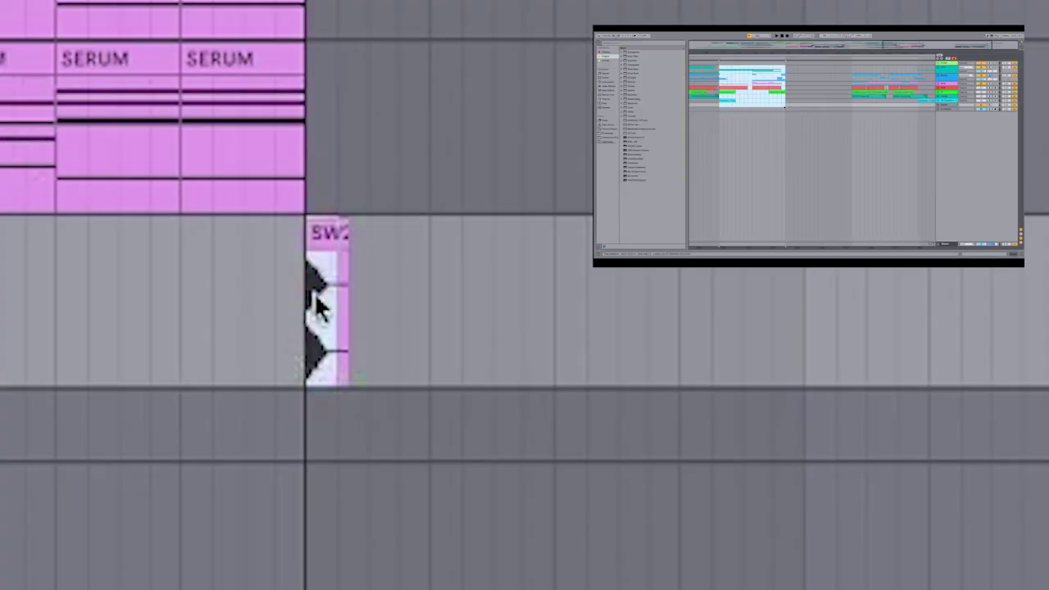
Step: Switch to Ableton Live and duplicate the SW2 kick clip repeatedly along its track from bar 9
{"action": "key", "text": "ctrl+d"}
{"action": "key", "text": "ctrl+d"}
{"action": "key", "text": "ctrl+d"}
{"action": "left_click_drag", "start_coordinate": [376, 342], "coordinate": [430, 360]}
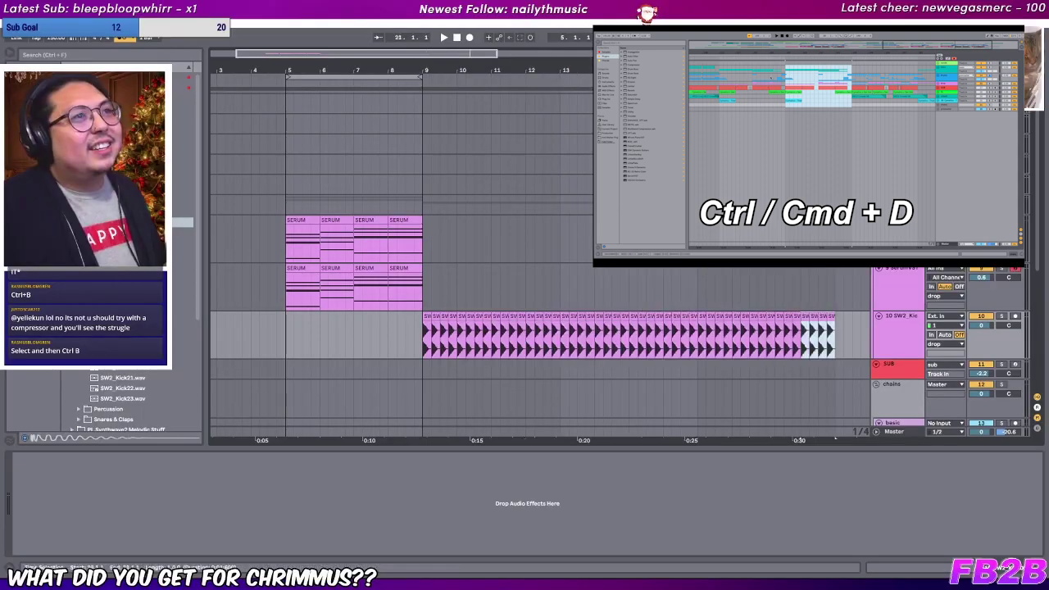
{"action": "key", "text": "ctrl+d"}
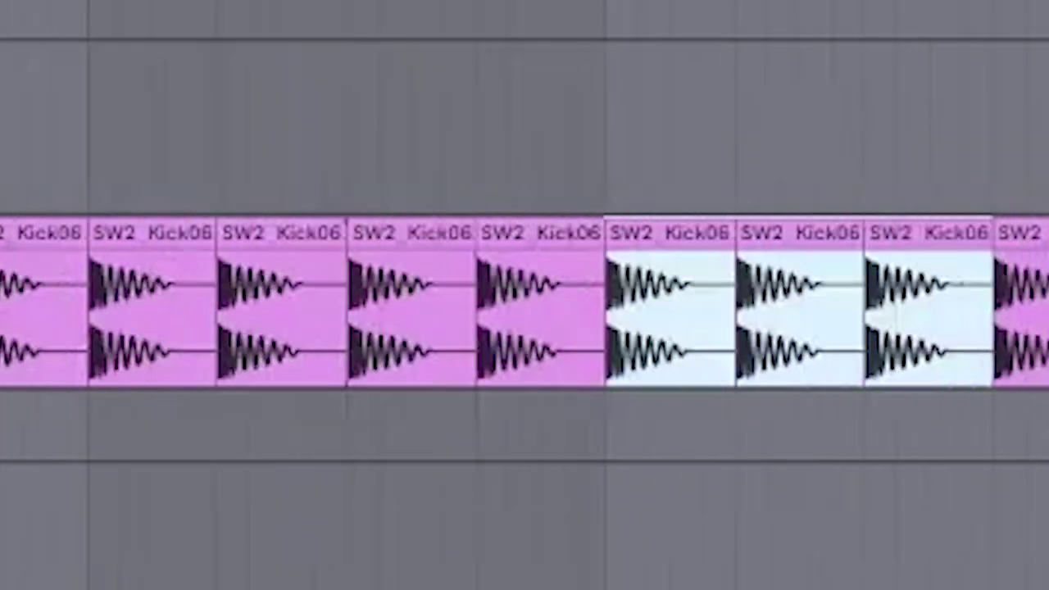
Step: Shorten the last four SW2 Kick06 clips to a quarter of their length, and duplicate that whole bar
{"action": "left_click", "coordinate": [535, 335]}
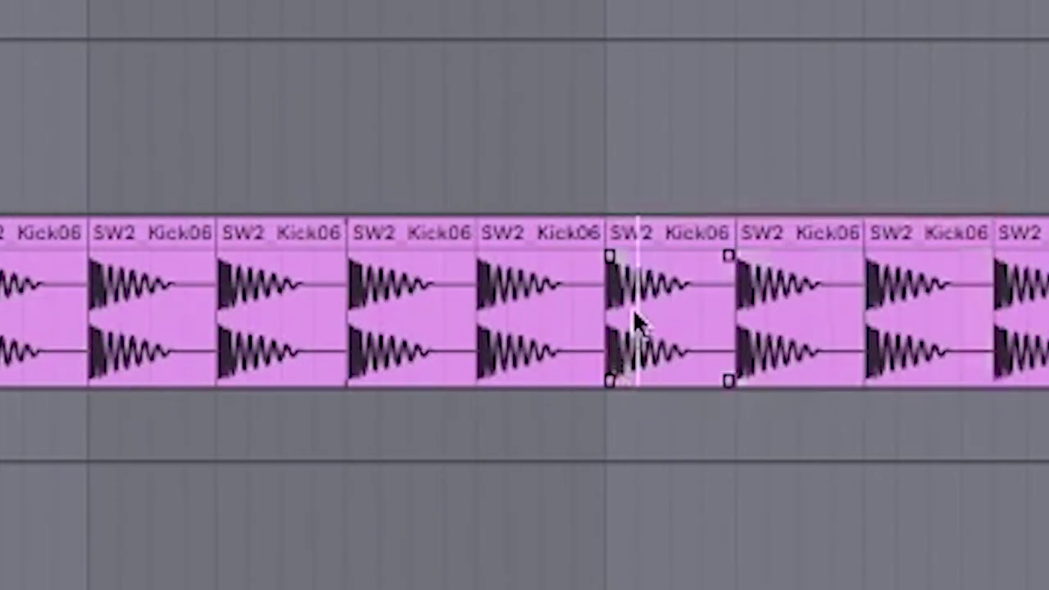
{"action": "left_click_drag", "start_coordinate": [540, 335], "coordinate": [535, 331]}
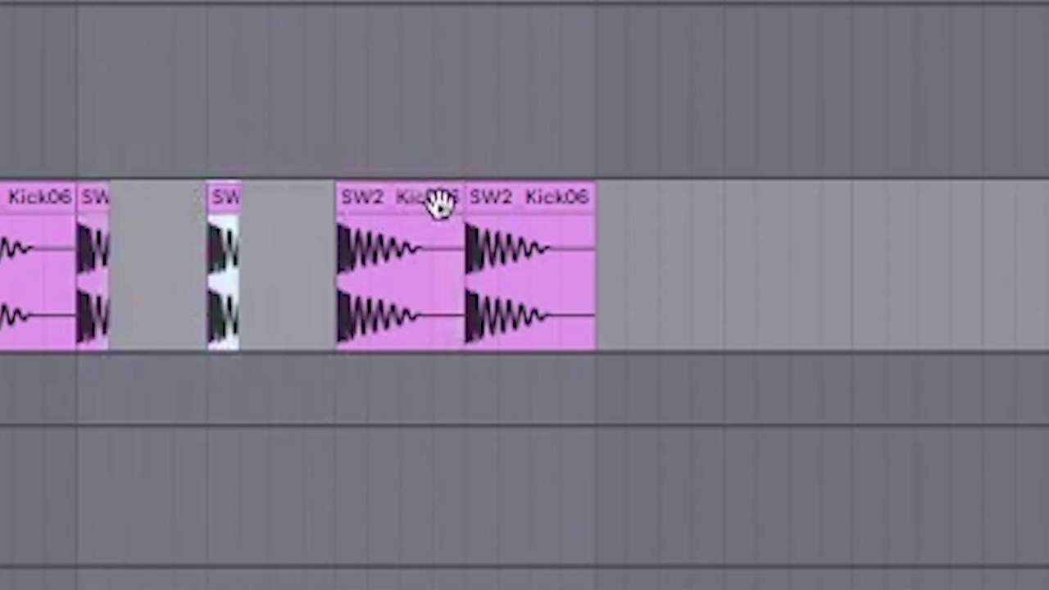
{"action": "left_click_drag", "start_coordinate": [462, 205], "coordinate": [367, 236]}
{"action": "left_click_drag", "start_coordinate": [591, 211], "coordinate": [497, 238]}
{"action": "left_click_drag", "start_coordinate": [92, 321], "coordinate": [590, 279]}
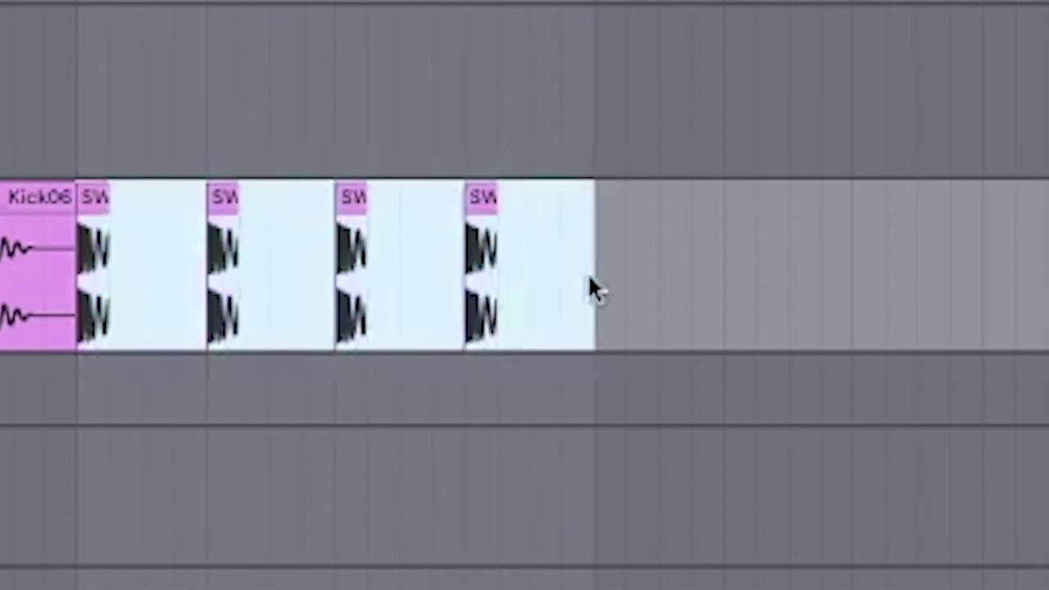
{"action": "key", "text": "ctrl+d"}
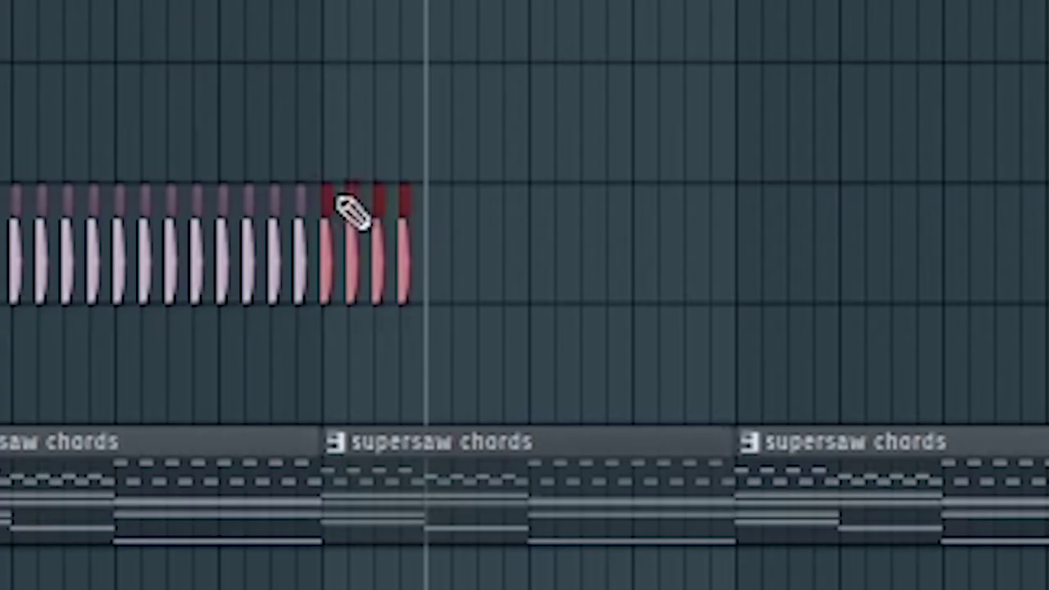
Step: Switch back to FL Studio and try duplicating the four selected one-shot clips along Track 3
{"action": "key", "text": "ctrl+d"}
{"action": "key", "text": "ctrl+d"}
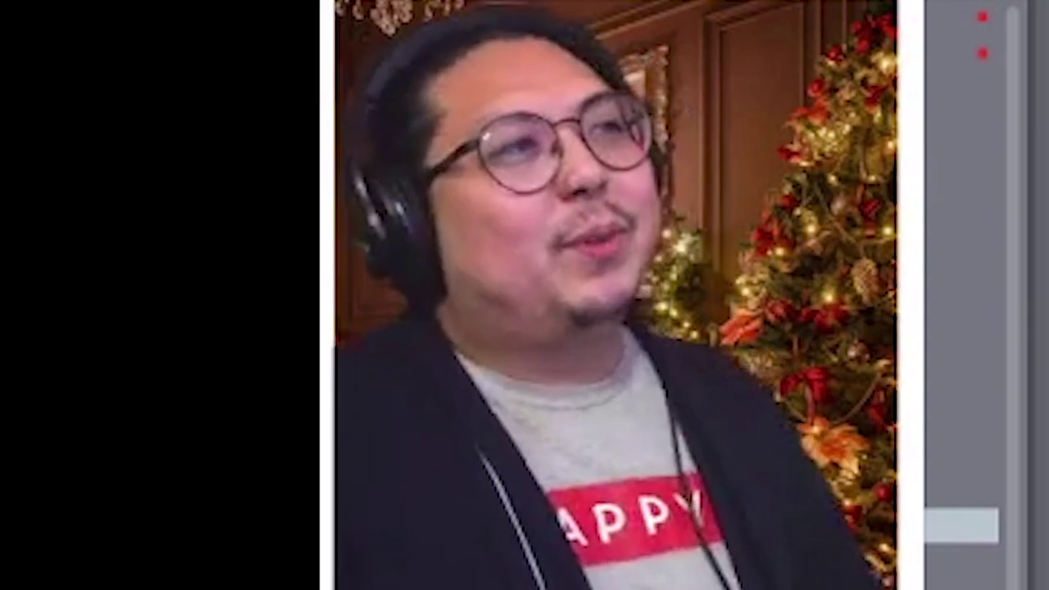
Step: Browse the REMEDY samples and place REMEDY CLAP_8 clips on Track 4 at beats 2 and 4 of bars 25 and 26
{"action": "scroll", "coordinate": [602, 75], "scroll_direction": "down", "scroll_amount": 8}
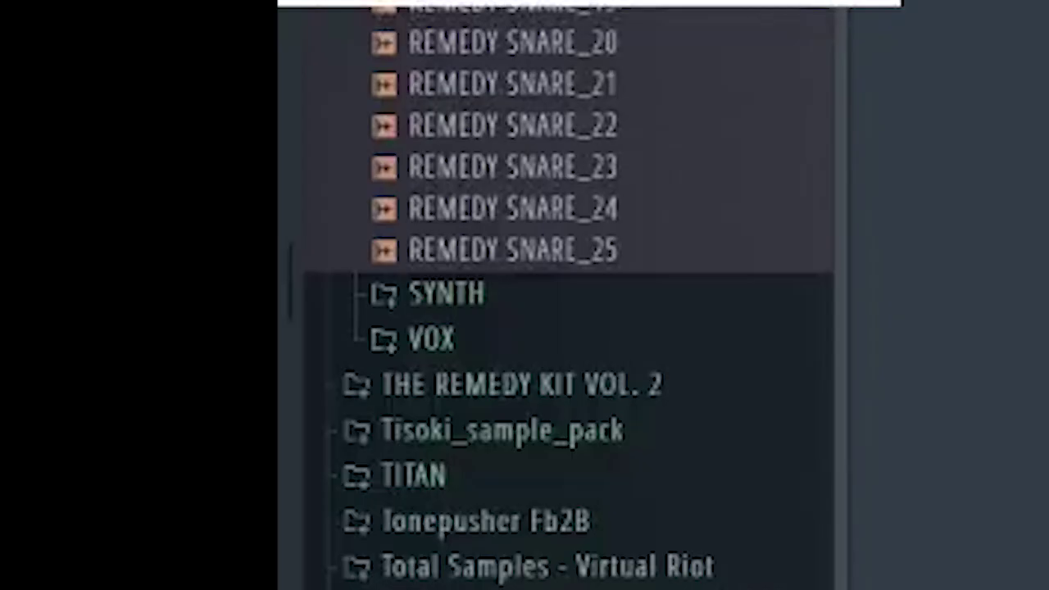
{"action": "scroll", "coordinate": [568, 297], "scroll_direction": "up", "scroll_amount": 8}
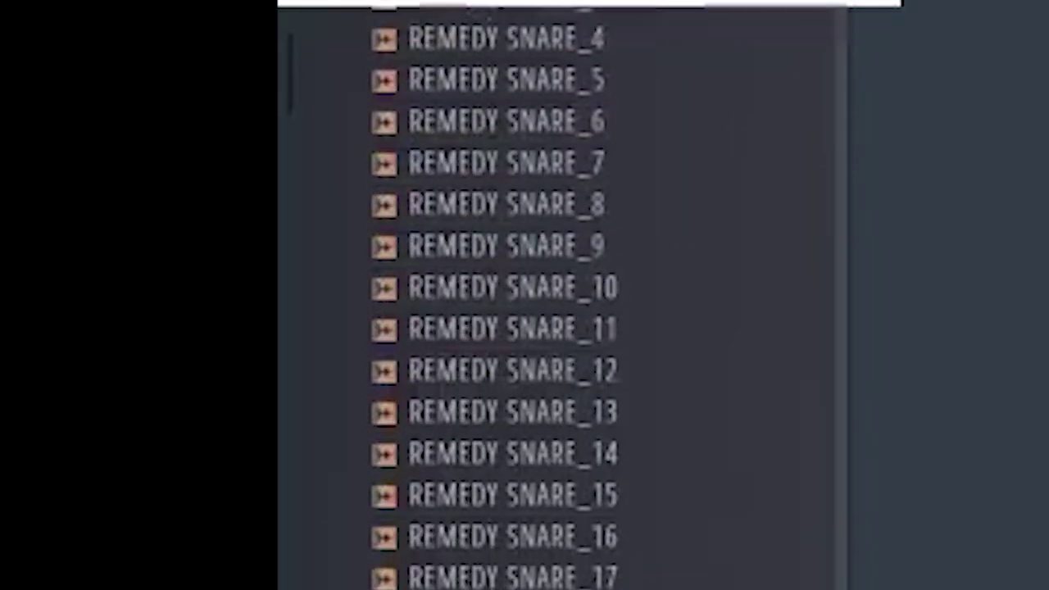
{"action": "left_click_drag", "start_coordinate": [562, 85], "coordinate": [207, 249]}
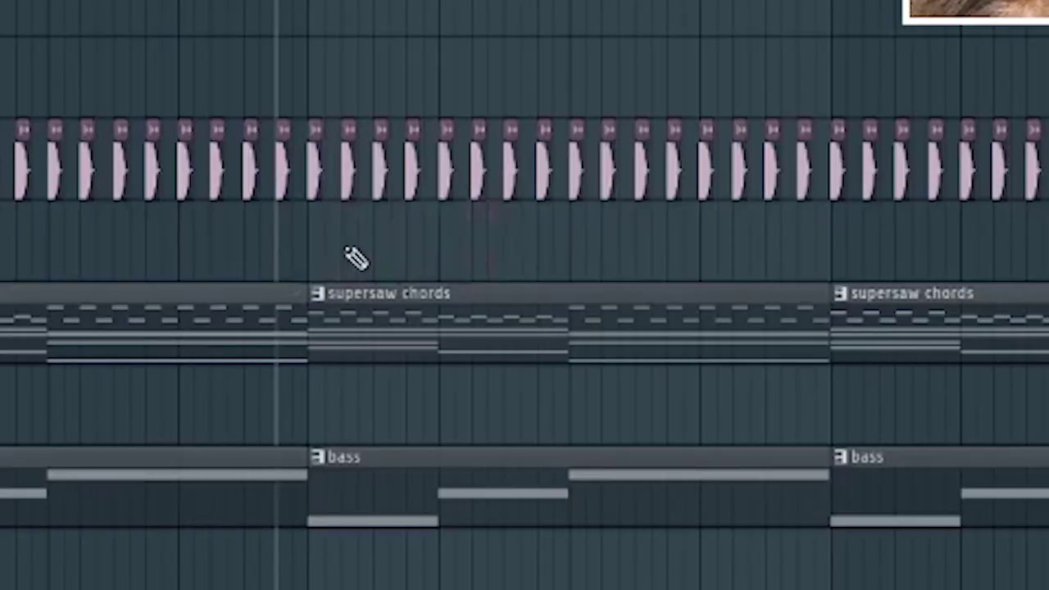
{"action": "left_click_drag", "start_coordinate": [196, 213], "coordinate": [478, 257]}
{"action": "left_click_drag", "start_coordinate": [196, 212], "coordinate": [886, 181]}
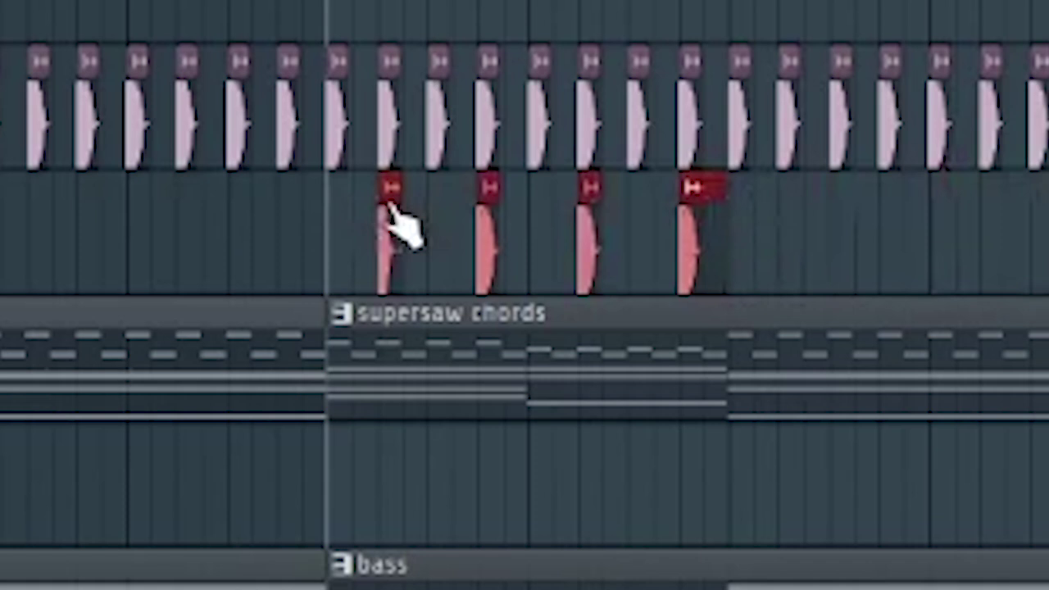
Step: Duplicate the block of four clap clips along Track 4 and play the arrangement from bar 25
{"action": "left_click", "coordinate": [267, 251]}
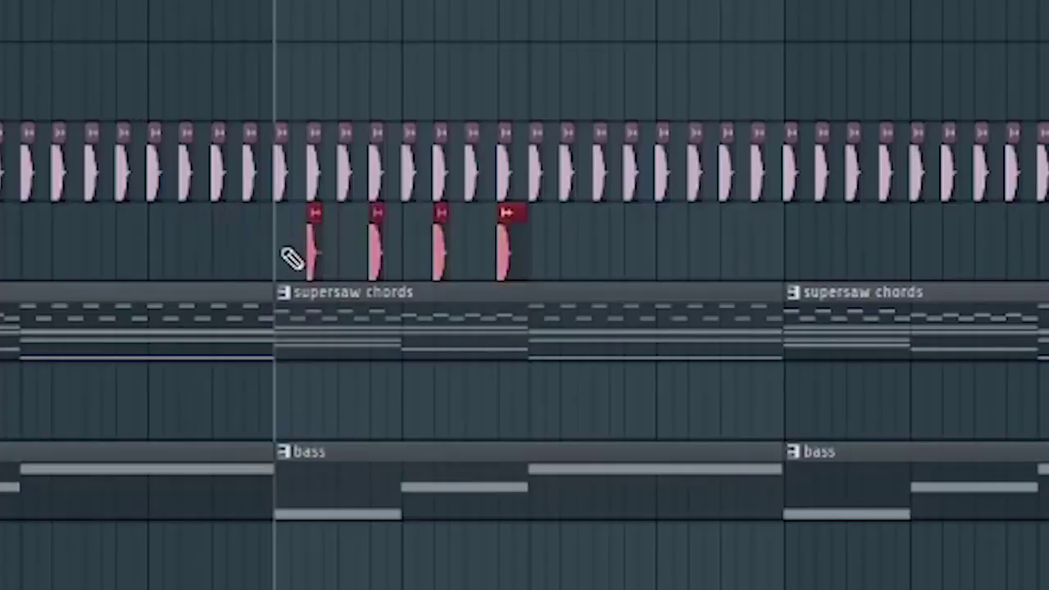
{"action": "key", "text": "ctrl+b"}
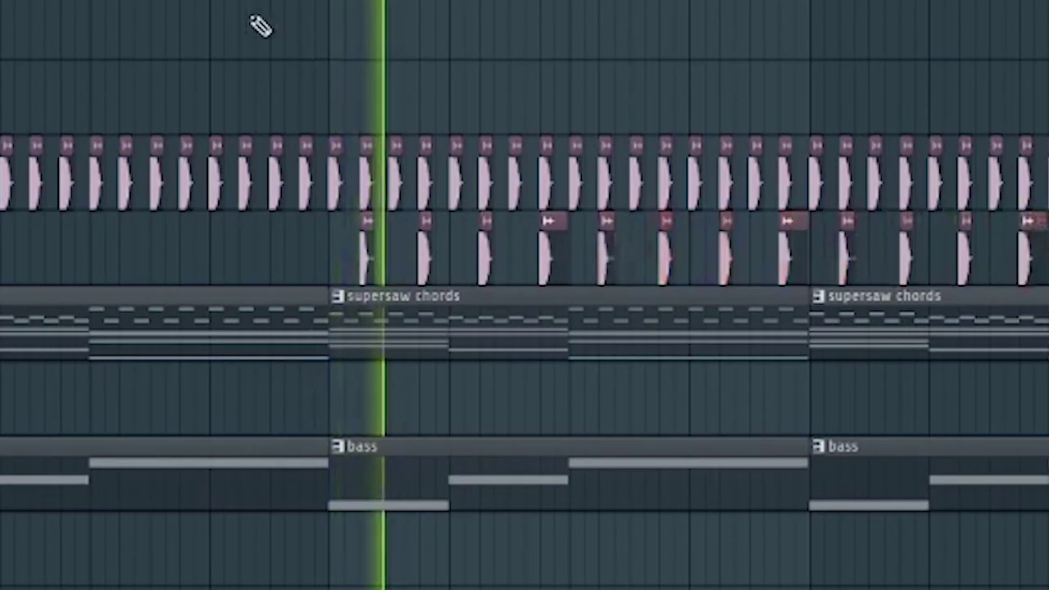
{"action": "key", "text": "space"}
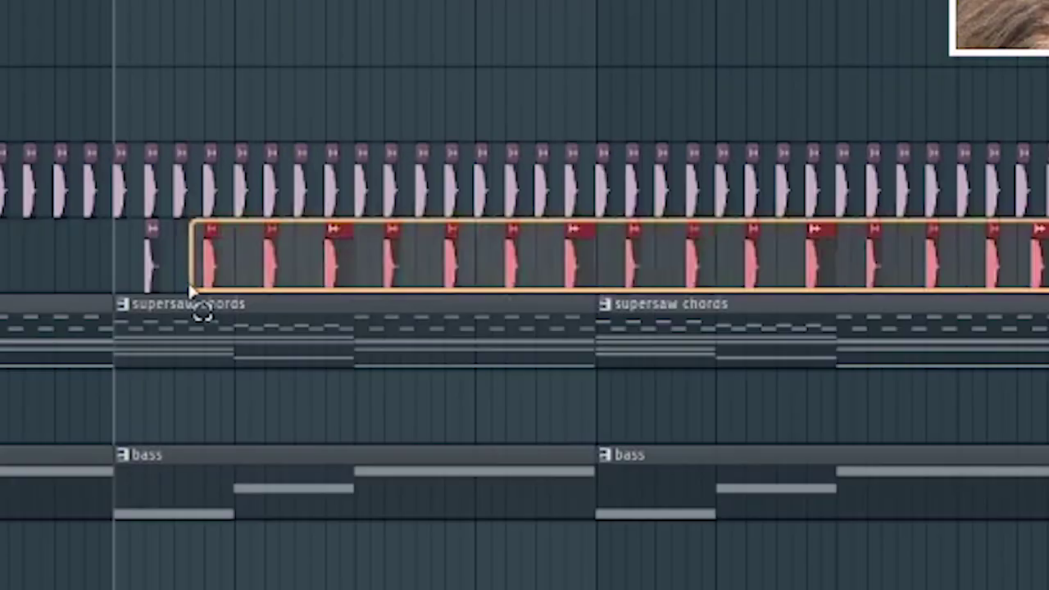
Step: Delete the claps after the first one on Track 4, and copy the short clap clip onto every second beat
{"action": "left_click_drag", "start_coordinate": [194, 291], "coordinate": [206, 284]}
{"action": "key", "text": "Delete"}
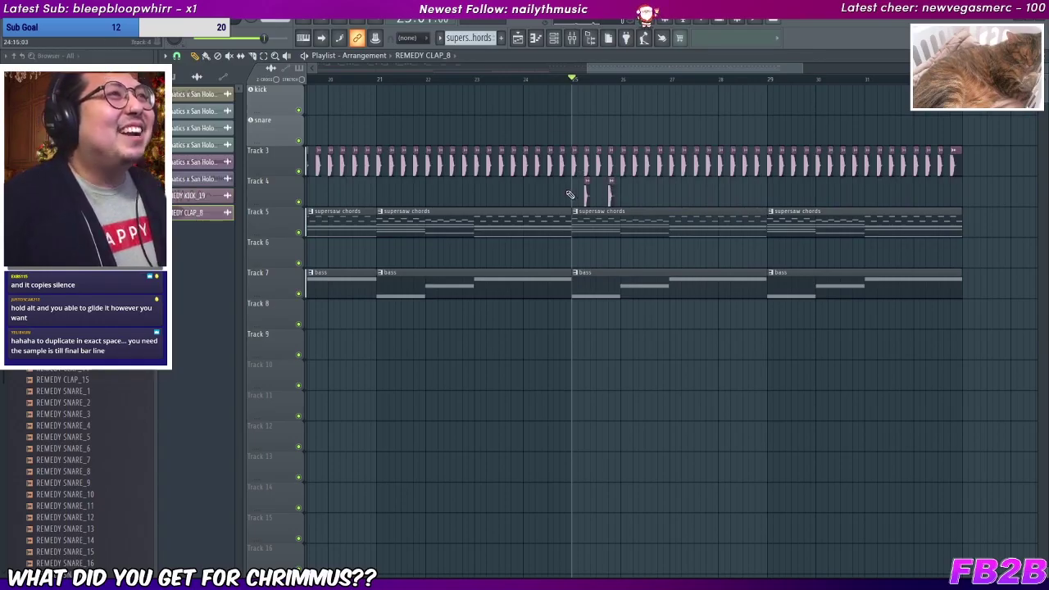
{"action": "left_click_drag", "start_coordinate": [587, 185], "coordinate": [609, 179]}
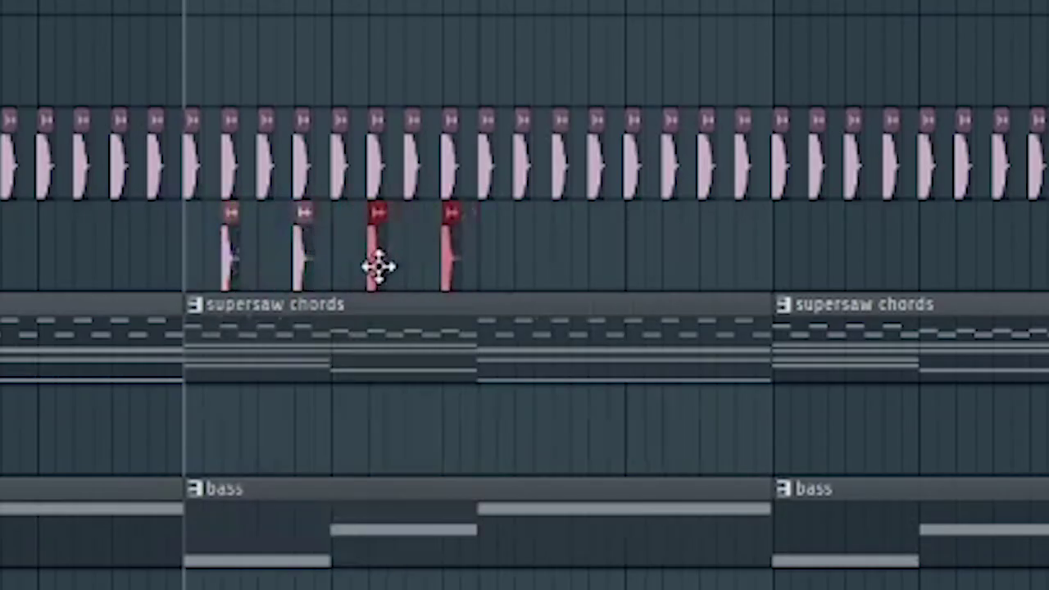
{"action": "left_click_drag", "start_coordinate": [217, 256], "coordinate": [522, 279]}
Step: Clear the kick clip on the second beat of bar 24 from the Insert 3 row
{"action": "scroll", "coordinate": [553, 301], "scroll_direction": "up", "scroll_amount": 2}
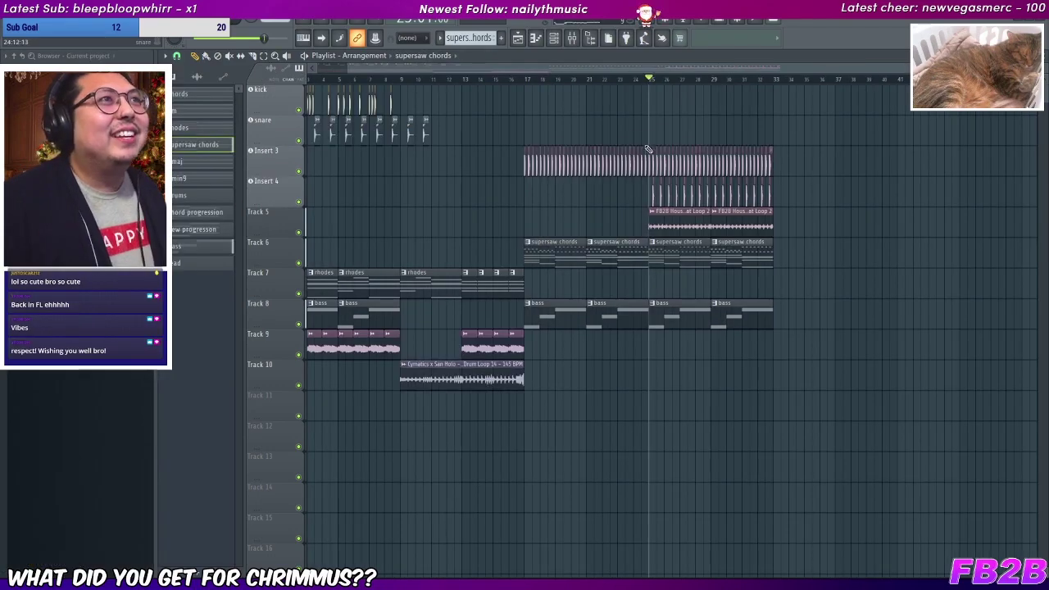
{"action": "scroll", "coordinate": [647, 150], "scroll_direction": "up", "scroll_amount": 3}
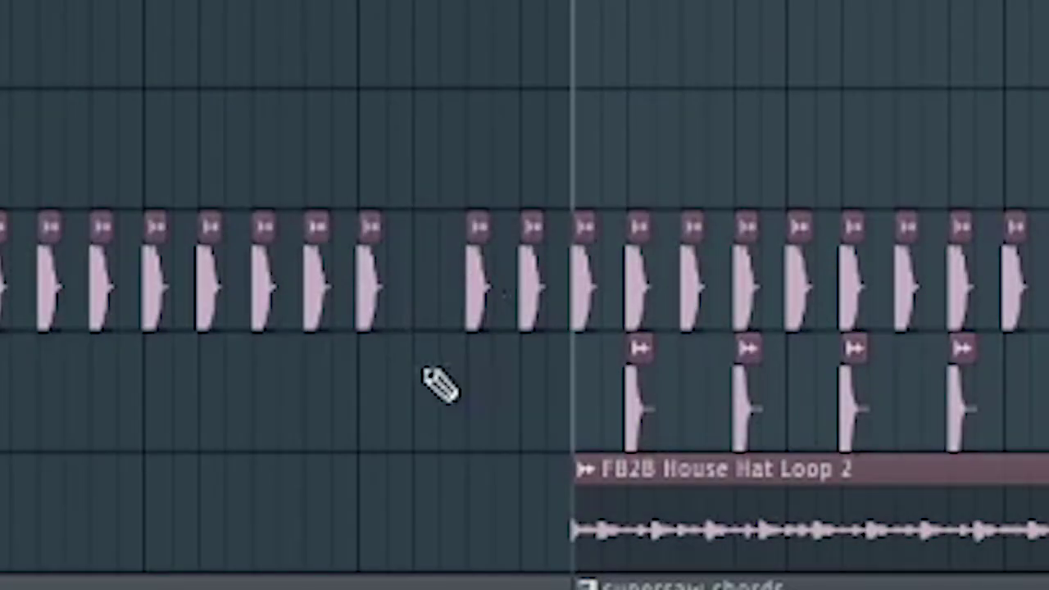
{"action": "left_click", "coordinate": [394, 264]}
{"action": "right_click", "coordinate": [386, 271]}
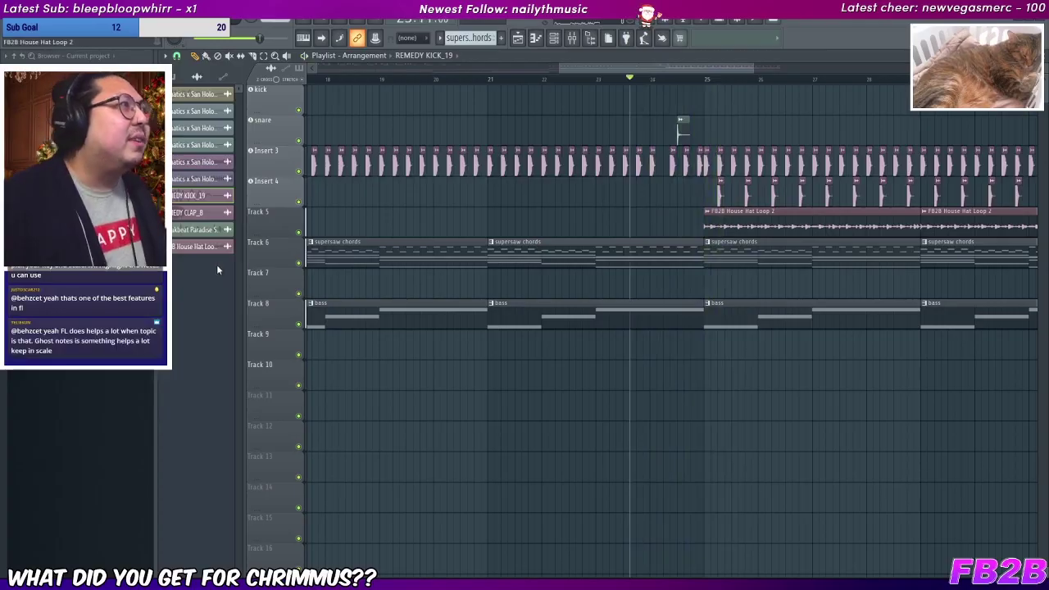
Step: Place REMEDY CYMBAL_20 clips on the first and third beats of bar 24, repeatedly deleting and re-adding the second one
{"action": "left_click_drag", "start_coordinate": [196, 246], "coordinate": [691, 214]}
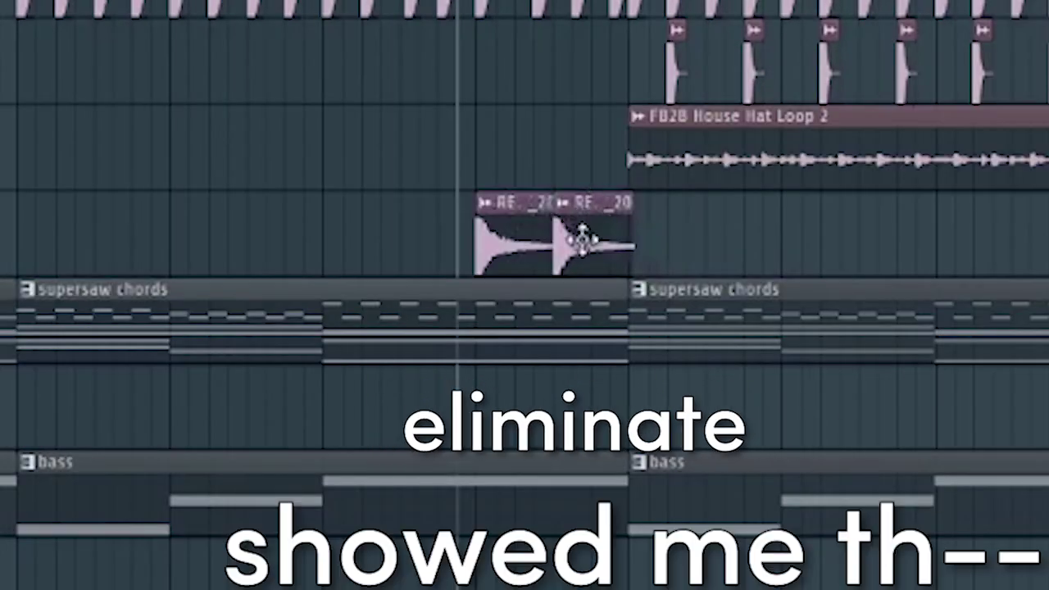
{"action": "right_click", "coordinate": [592, 239]}
{"action": "left_click", "coordinate": [580, 233]}
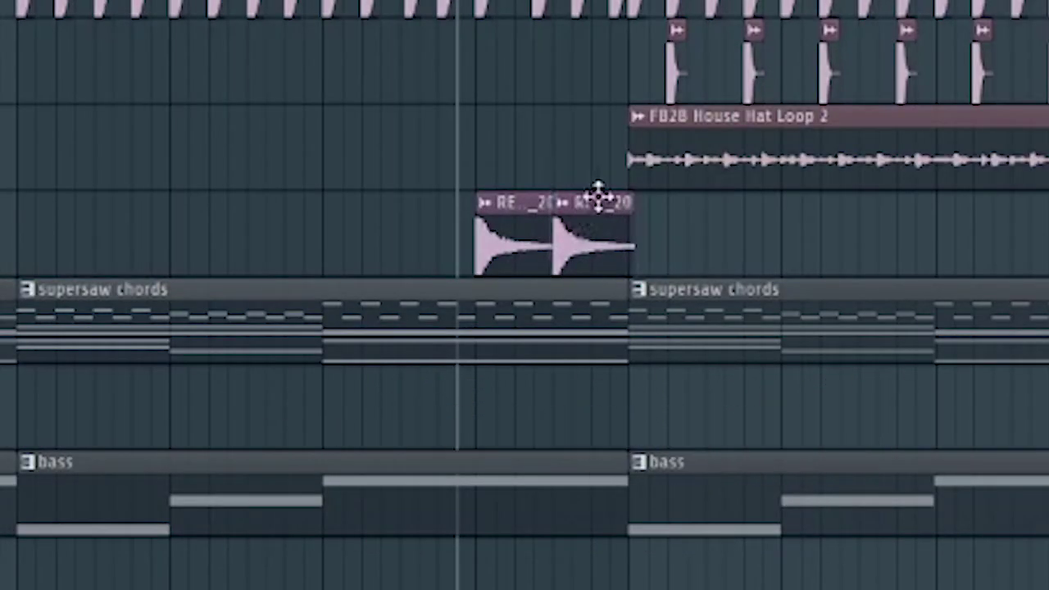
{"action": "right_click", "coordinate": [608, 207]}
{"action": "left_click", "coordinate": [612, 204]}
{"action": "right_click", "coordinate": [620, 205]}
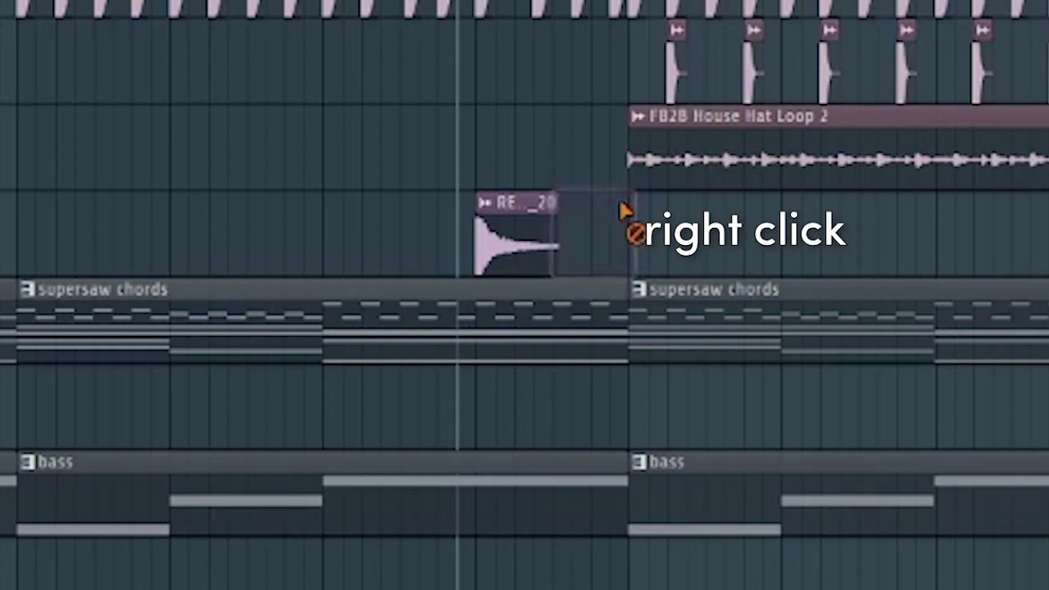
{"action": "right_click", "coordinate": [555, 205]}
{"action": "left_click", "coordinate": [585, 256]}
{"action": "right_click", "coordinate": [608, 264]}
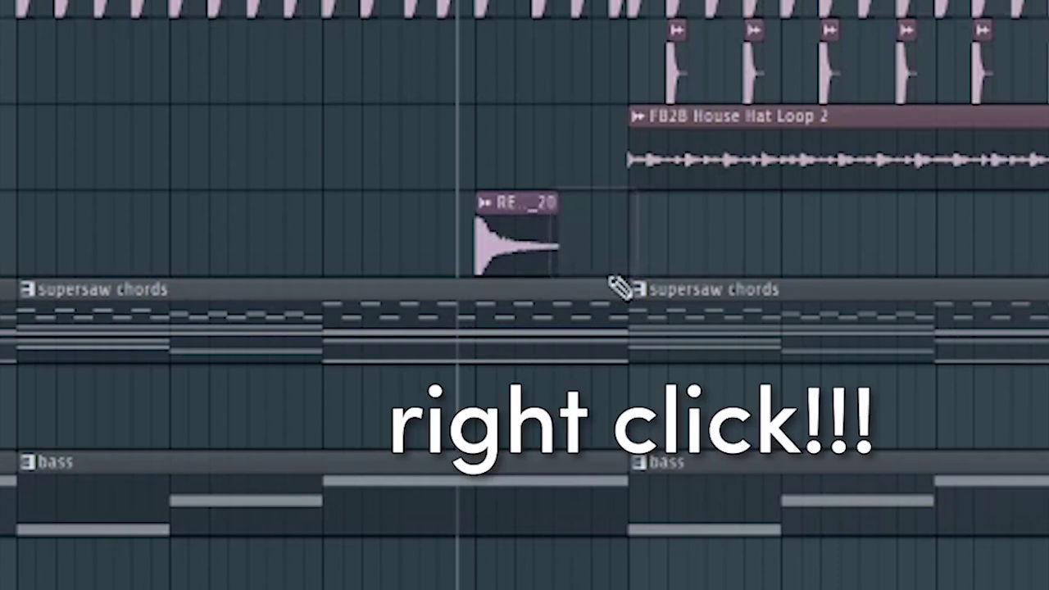
{"action": "left_click", "coordinate": [572, 223]}
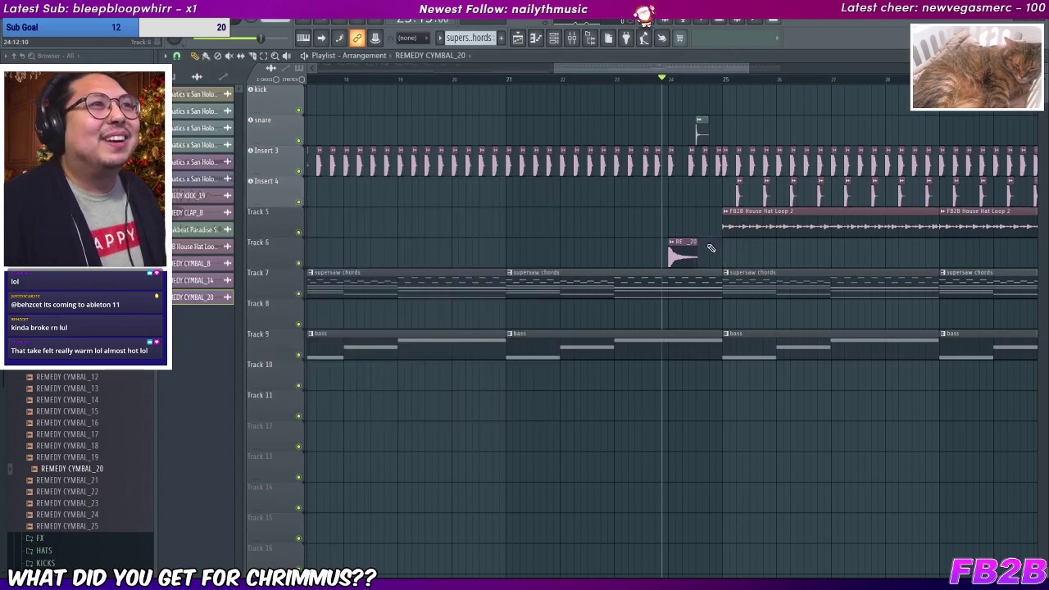
{"action": "left_click", "coordinate": [710, 249]}
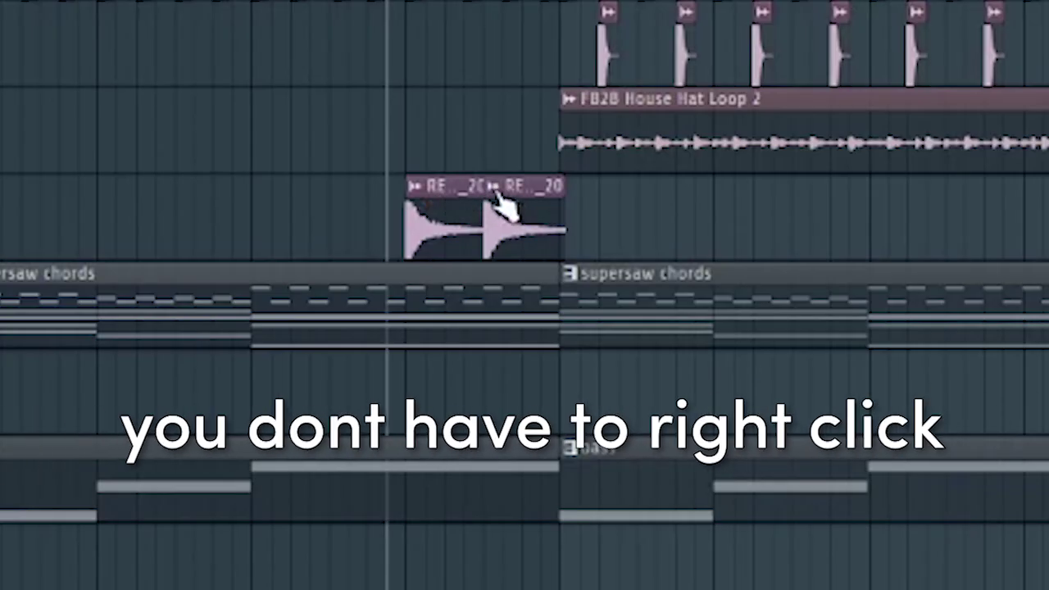
Step: Make the second REMEDY CYMBAL_20 clip in bar 24 unique and reverse its sample
{"action": "right_click", "coordinate": [494, 201]}
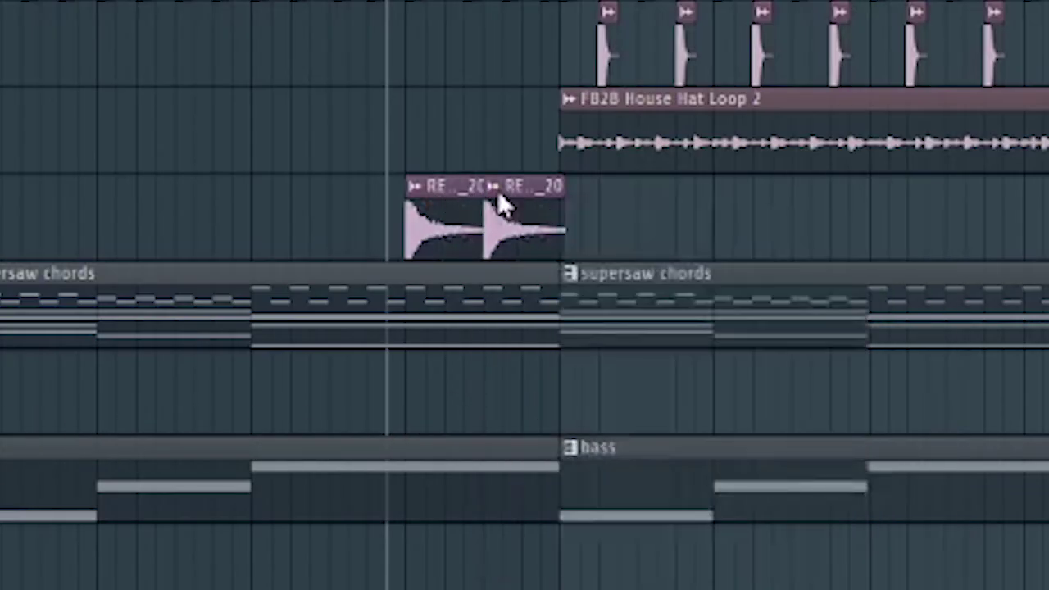
{"action": "right_click", "coordinate": [496, 204]}
{"action": "left_click", "coordinate": [565, 418]}
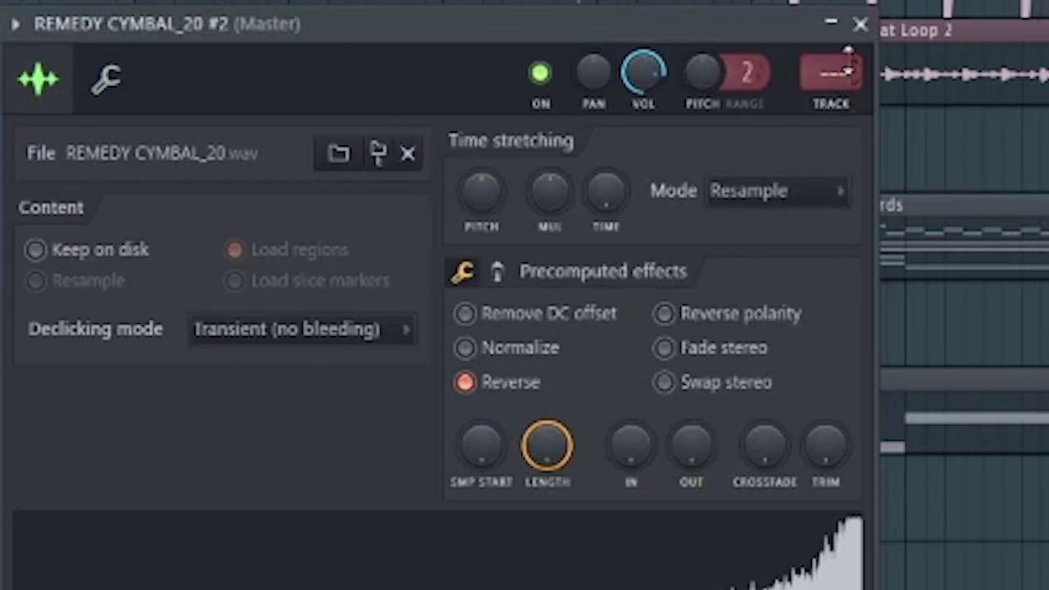
Step: Trim the reversed cymbal clip to its final swell and position it so it ends at about bar 25
{"action": "left_click_drag", "start_coordinate": [416, 261], "coordinate": [608, 289]}
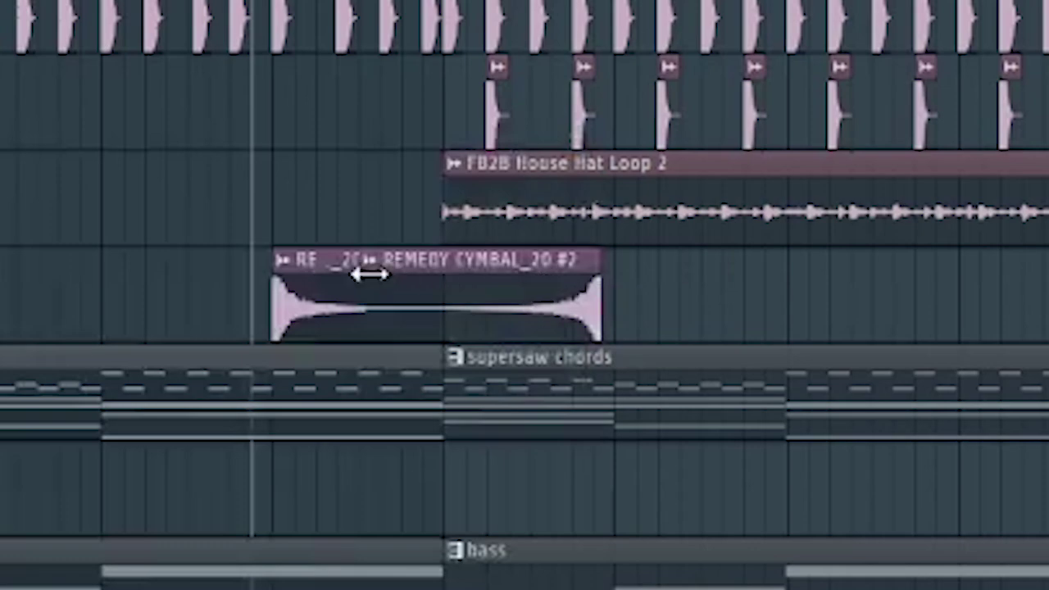
{"action": "left_click_drag", "start_coordinate": [368, 275], "coordinate": [528, 308]}
{"action": "left_click_drag", "start_coordinate": [565, 262], "coordinate": [416, 304]}
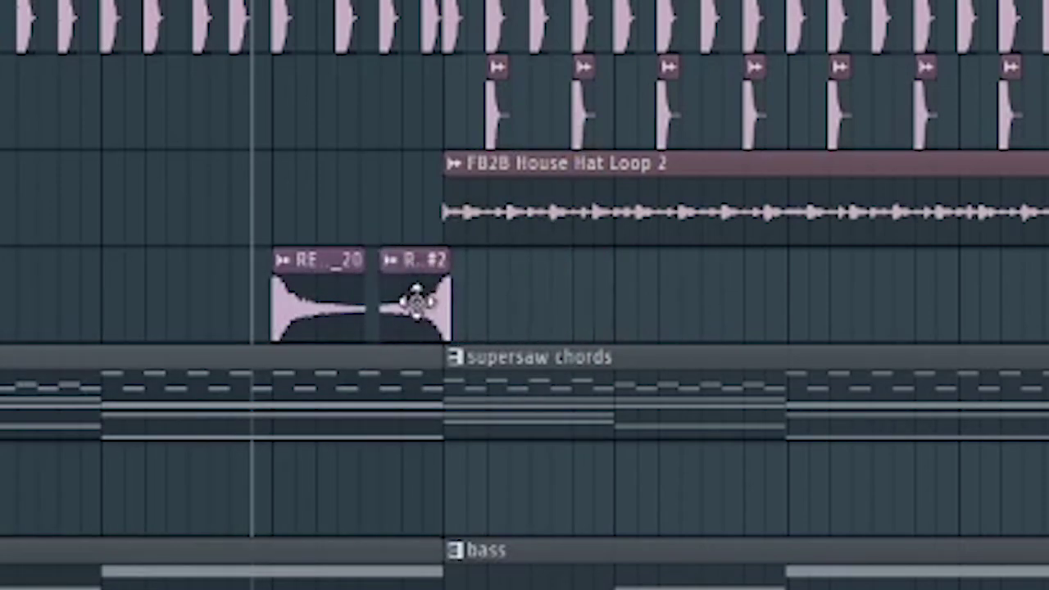
{"action": "key", "text": "space"}
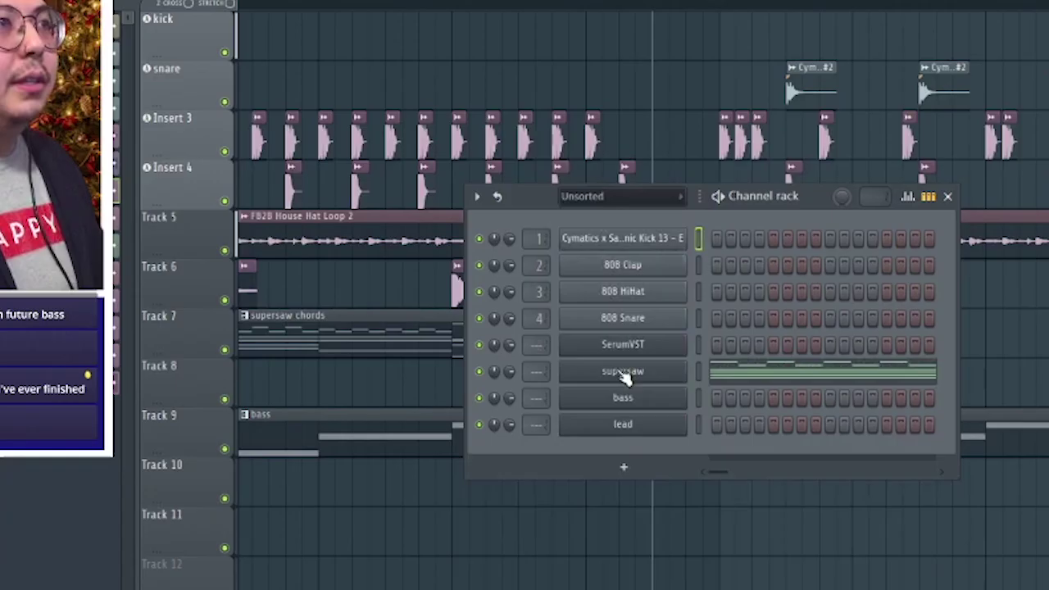
Step: Create an automation clip for the supersaw's LFO1 Rate using the multilink controller option
{"action": "left_click", "coordinate": [424, 352]}
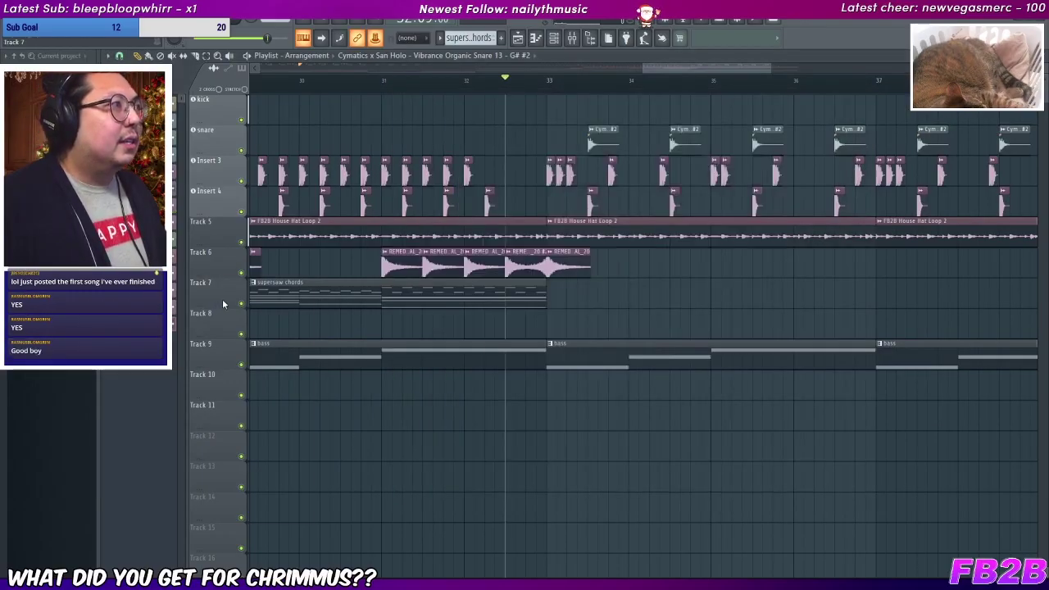
{"action": "left_click", "coordinate": [253, 281]}
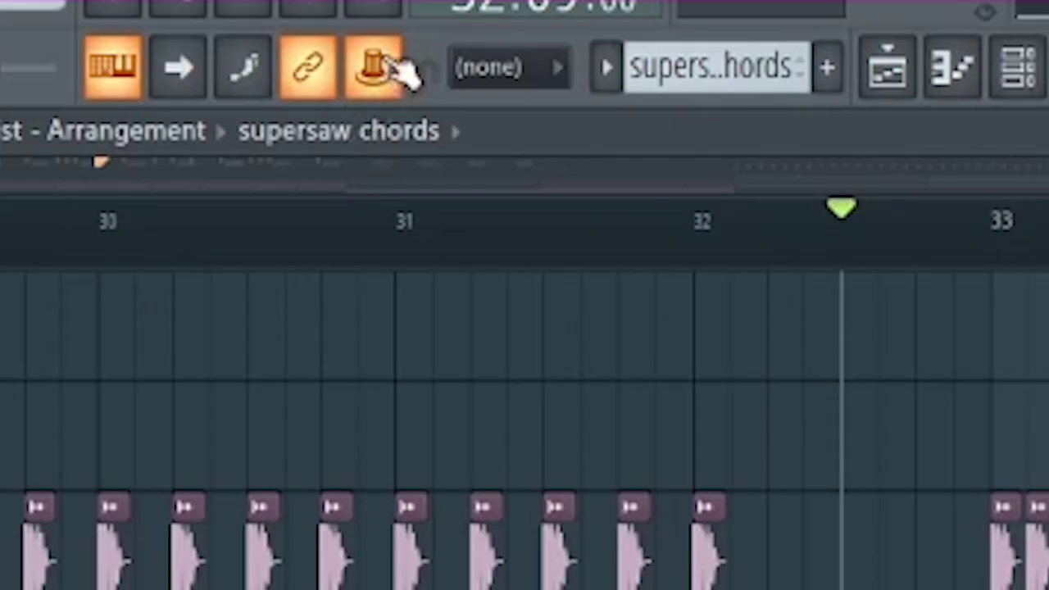
{"action": "right_click", "coordinate": [381, 66]}
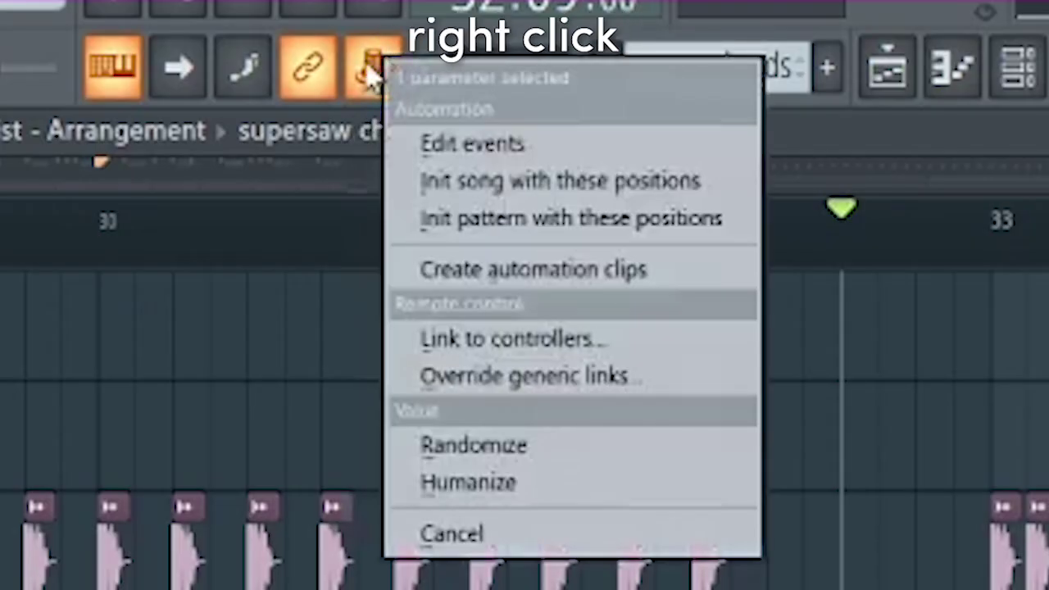
{"action": "left_click", "coordinate": [498, 275]}
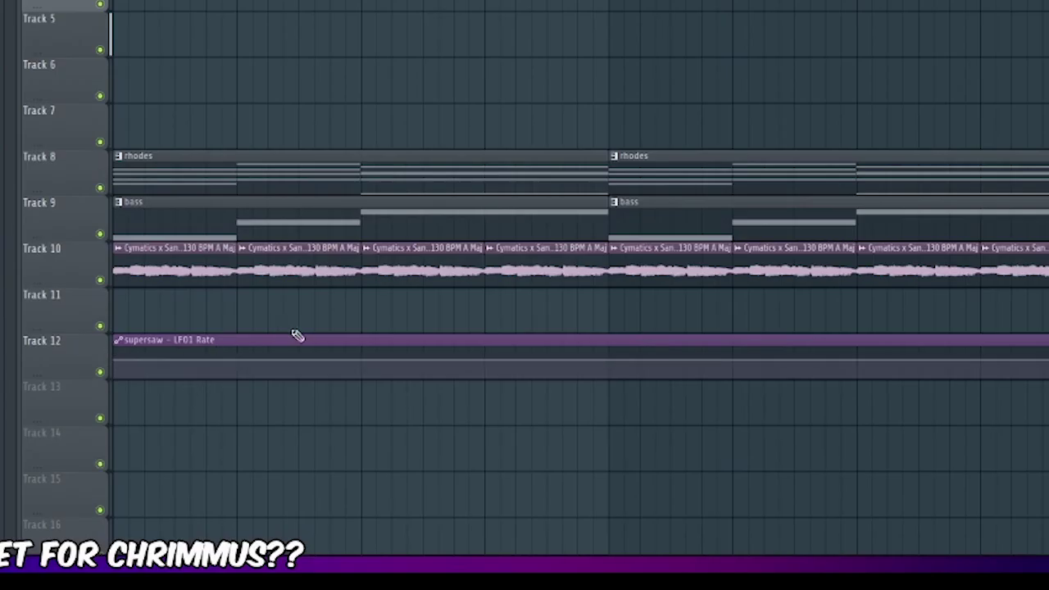
Step: Insert a track directly below the supersaw chords and place the LFO1 Rate automation clip on it at bar 33
{"action": "scroll", "coordinate": [199, 342], "scroll_direction": "down", "scroll_amount": 8}
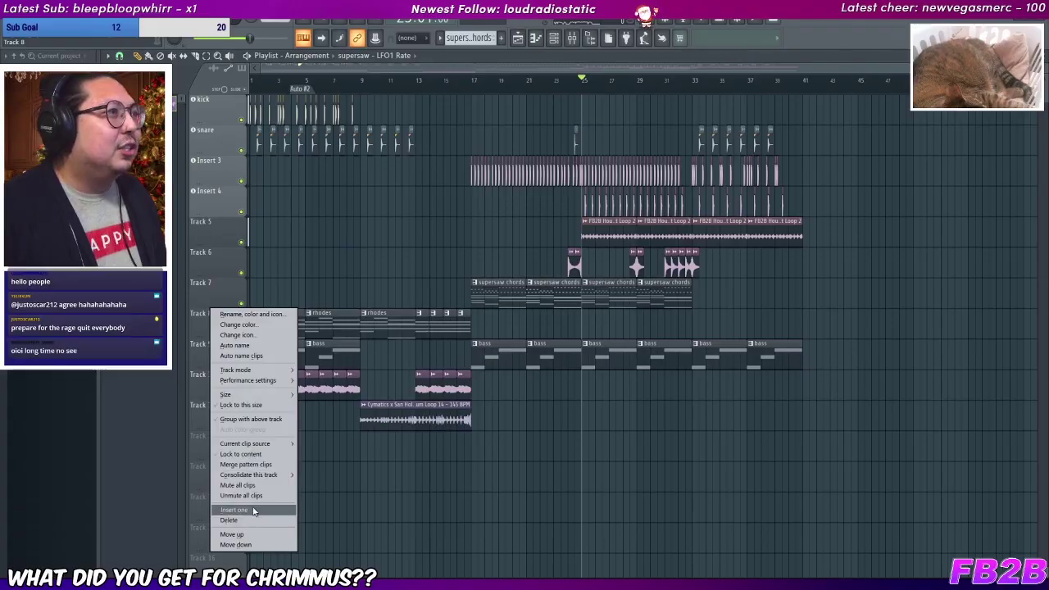
{"action": "left_click", "coordinate": [250, 510]}
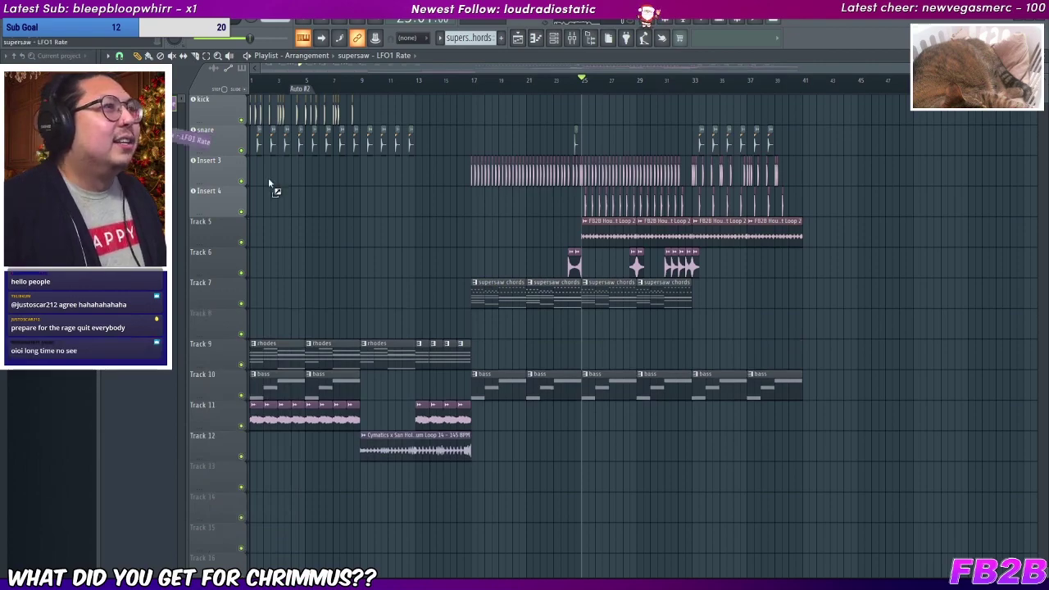
{"action": "left_click_drag", "start_coordinate": [270, 184], "coordinate": [680, 327]}
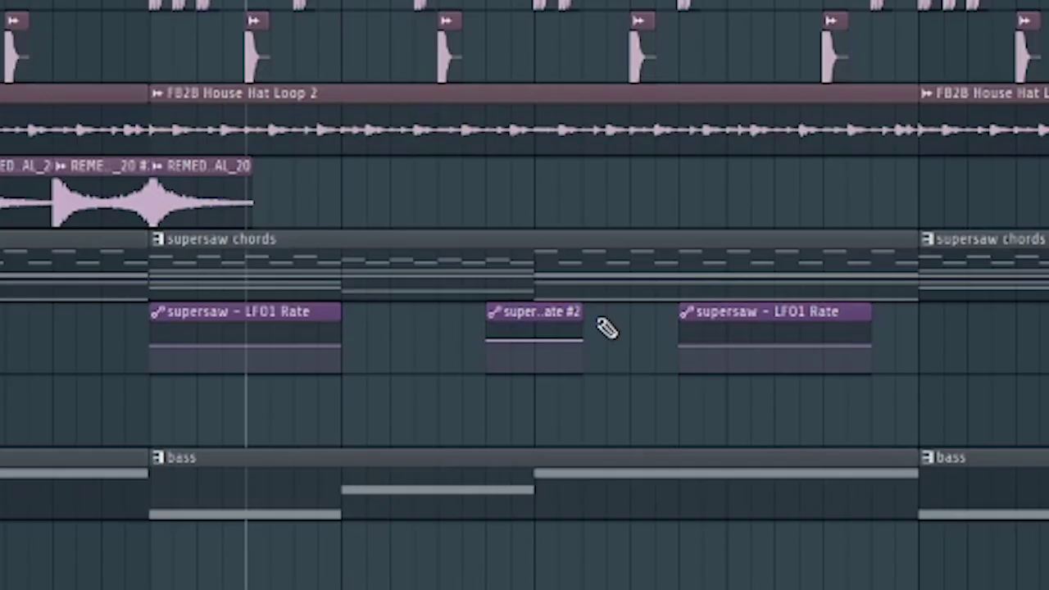
Step: Rearrange the LFO1 Rate clips around bar 34, and shape the LFO1 Rate #2 clip with a steep drop at its start
{"action": "left_click_drag", "start_coordinate": [722, 314], "coordinate": [376, 375]}
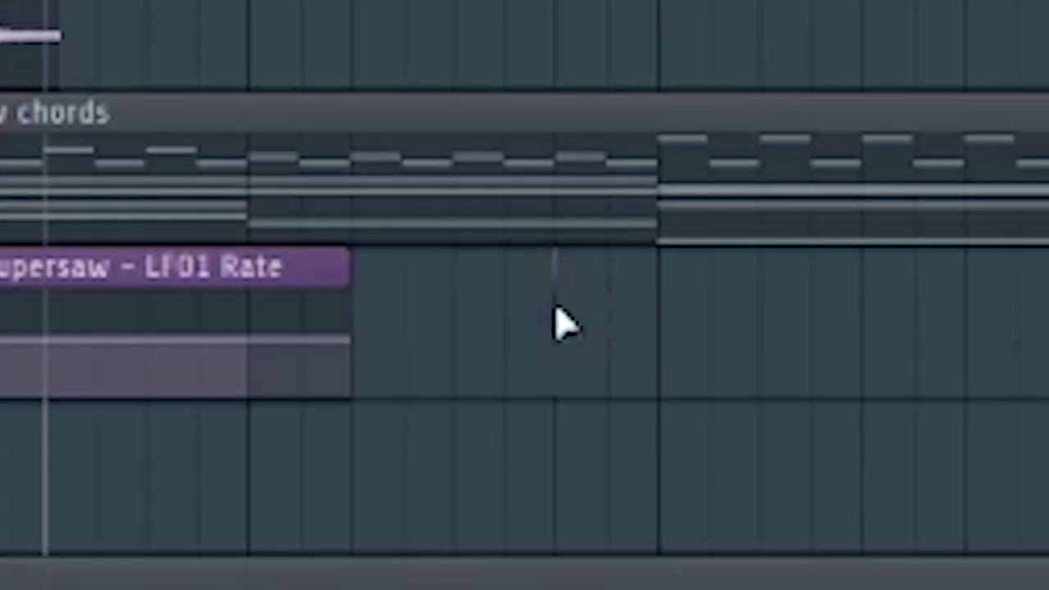
{"action": "right_click", "coordinate": [488, 342]}
{"action": "left_click", "coordinate": [483, 349]}
{"action": "right_click", "coordinate": [488, 343]}
{"action": "left_click", "coordinate": [485, 348]}
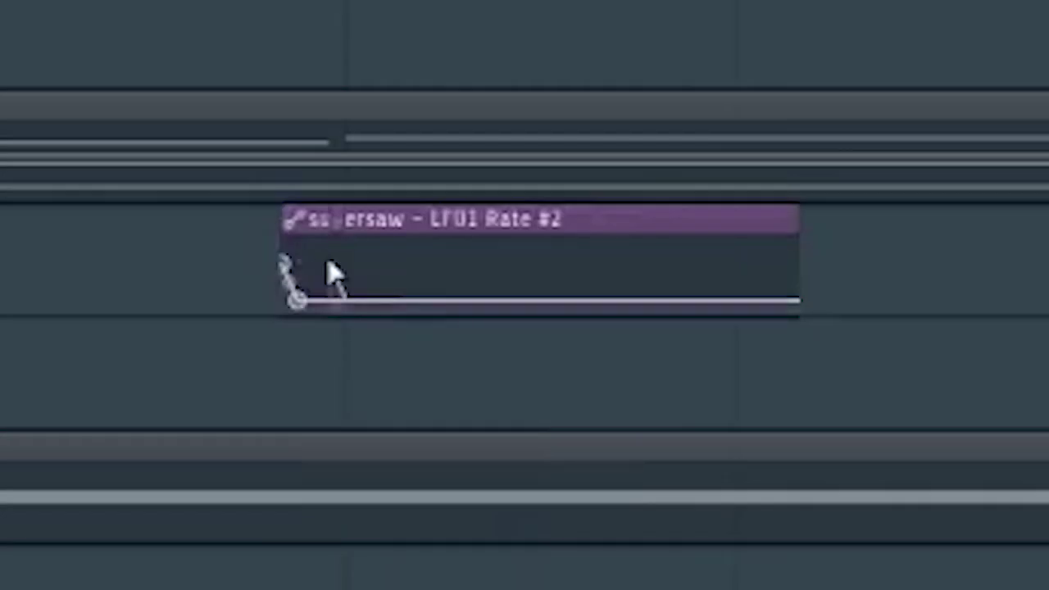
{"action": "right_click", "coordinate": [397, 219]}
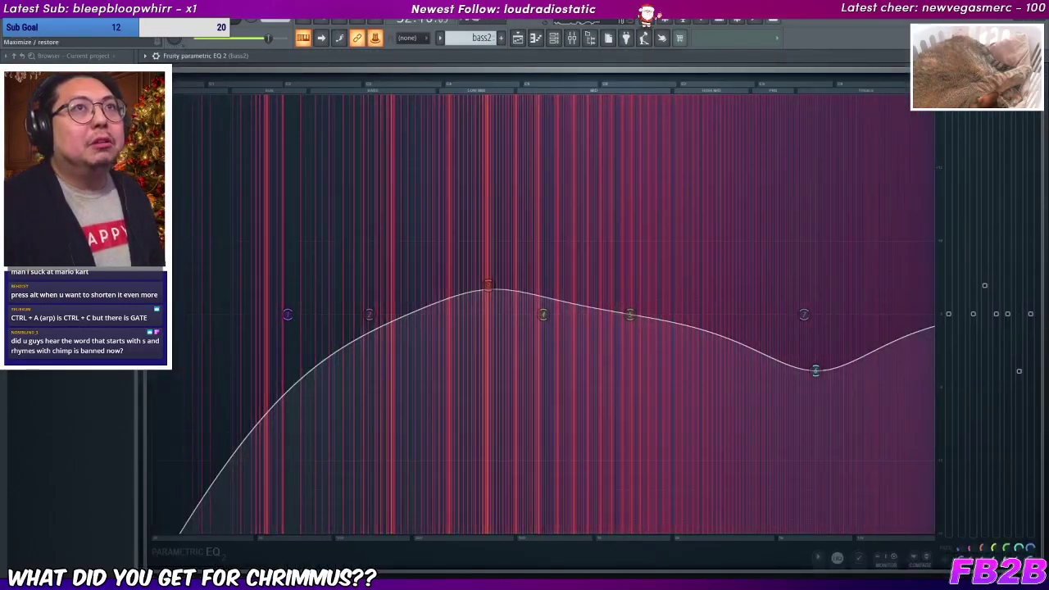
Step: Restore the maximized Fruity parametric EQ 2 of bass2, and look over the song arrangement during playback
{"action": "left_click", "coordinate": [1031, 56]}
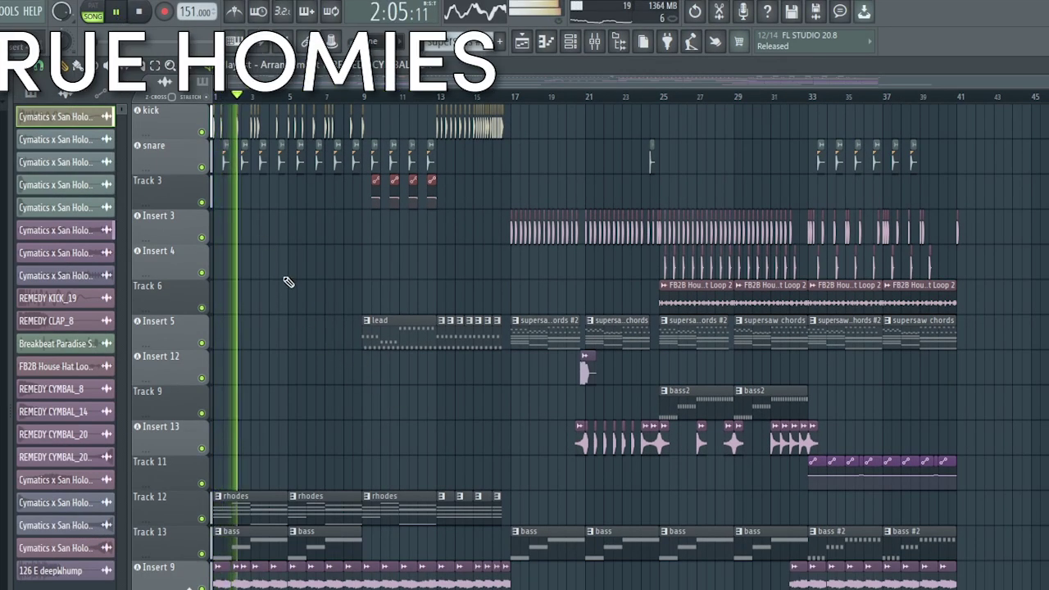
{"action": "scroll", "coordinate": [299, 268], "scroll_direction": "down", "scroll_amount": 2}
{"action": "scroll", "coordinate": [299, 268], "scroll_direction": "up", "scroll_amount": 6}
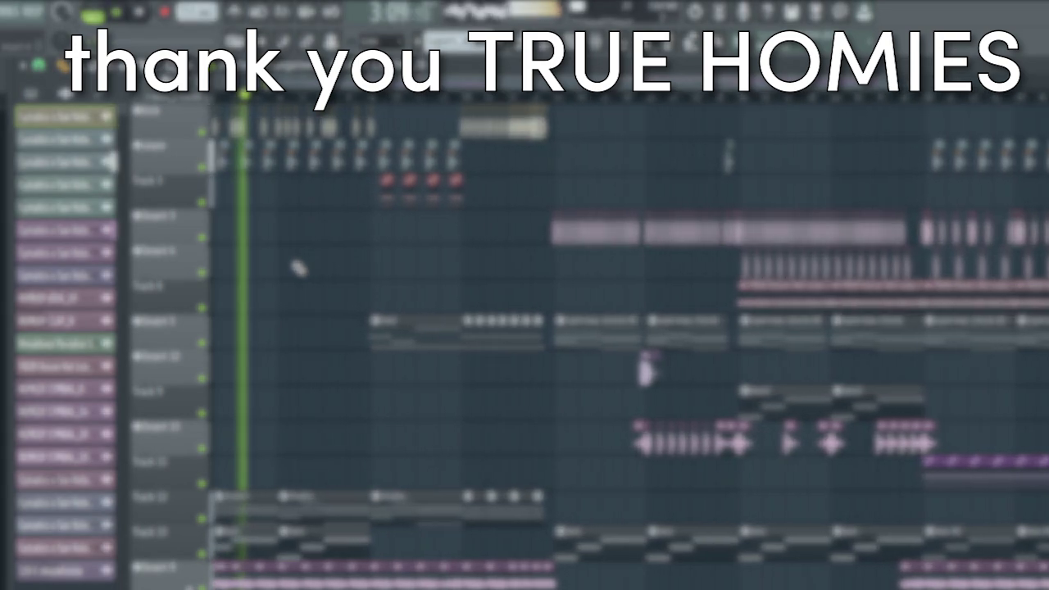
{"action": "scroll", "coordinate": [299, 268], "scroll_direction": "left", "scroll_amount": 2}
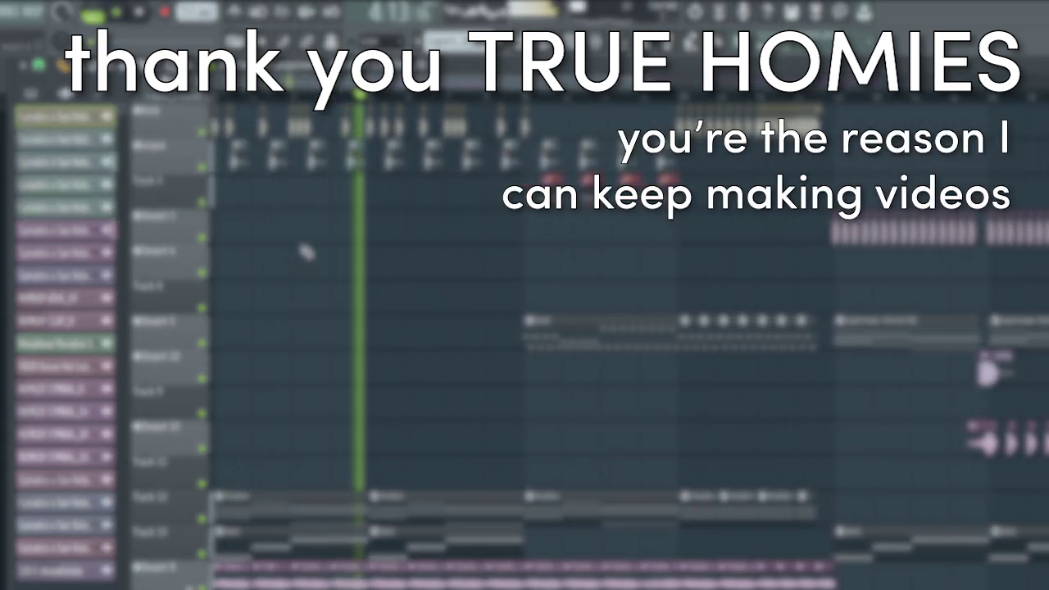